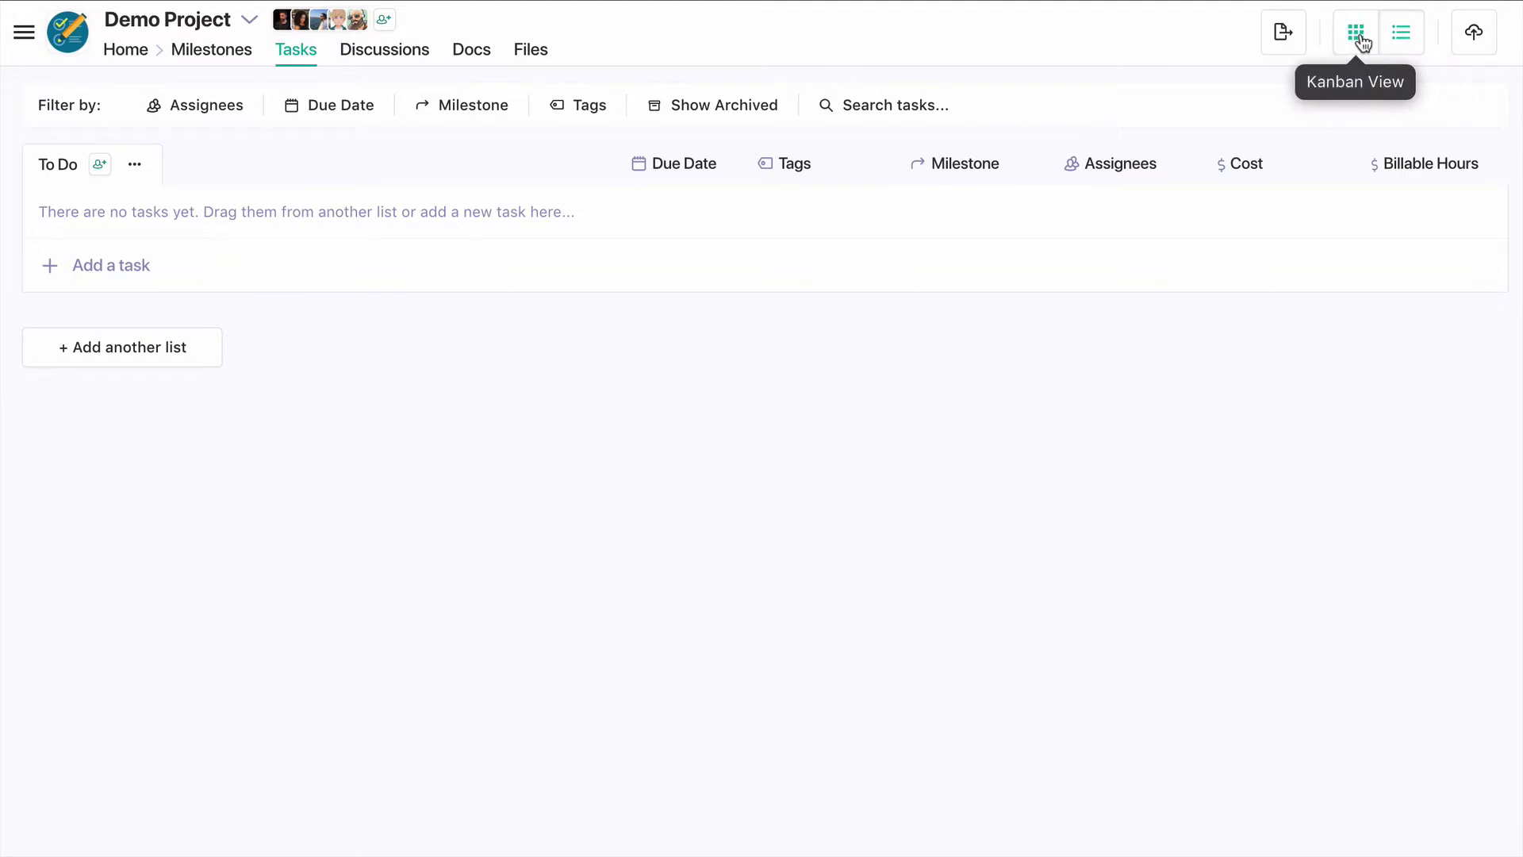
Switch the project's tasks to Kanban view and add a second task list named Review
{"action": "left_click", "coordinate": [1358, 38]}
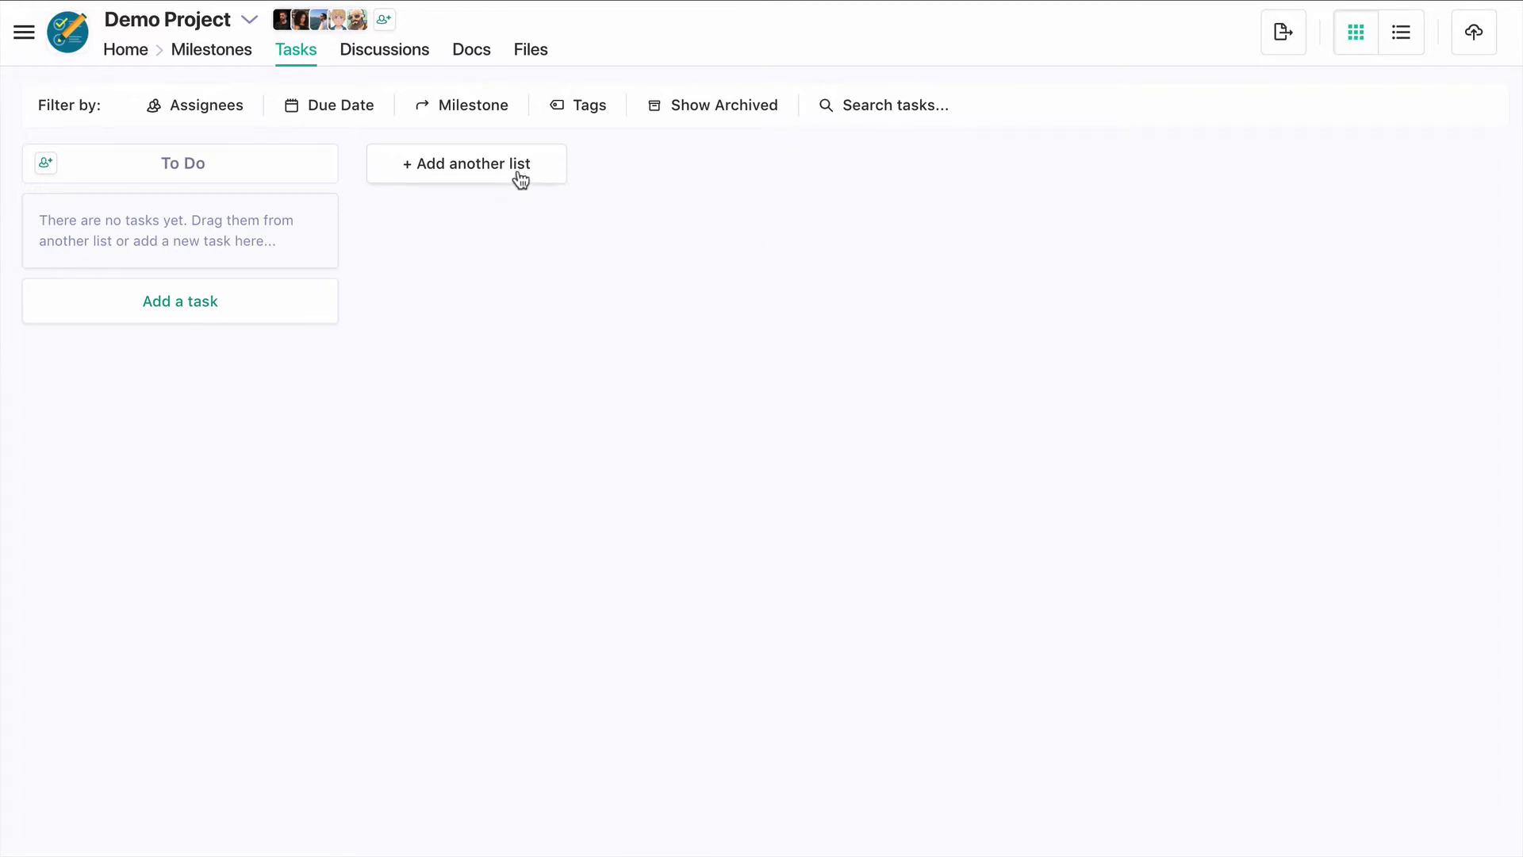
{"action": "left_click", "coordinate": [520, 176]}
{"action": "type", "text": "Review"}
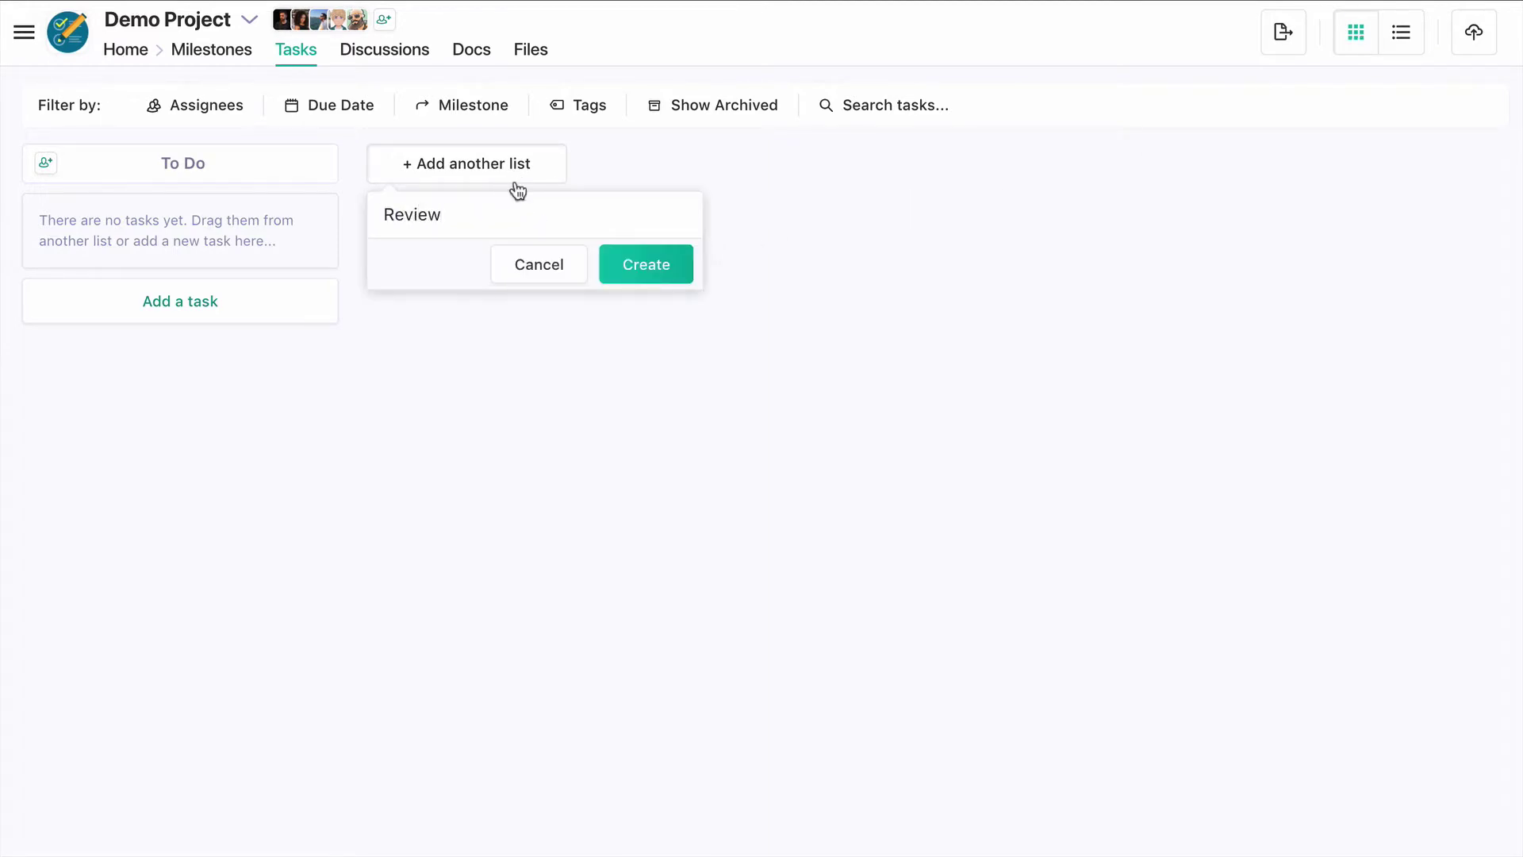
{"action": "left_click", "coordinate": [636, 277]}
Assign the To Do list to yourself and the Review list to the second team member offered
{"action": "left_click", "coordinate": [46, 164]}
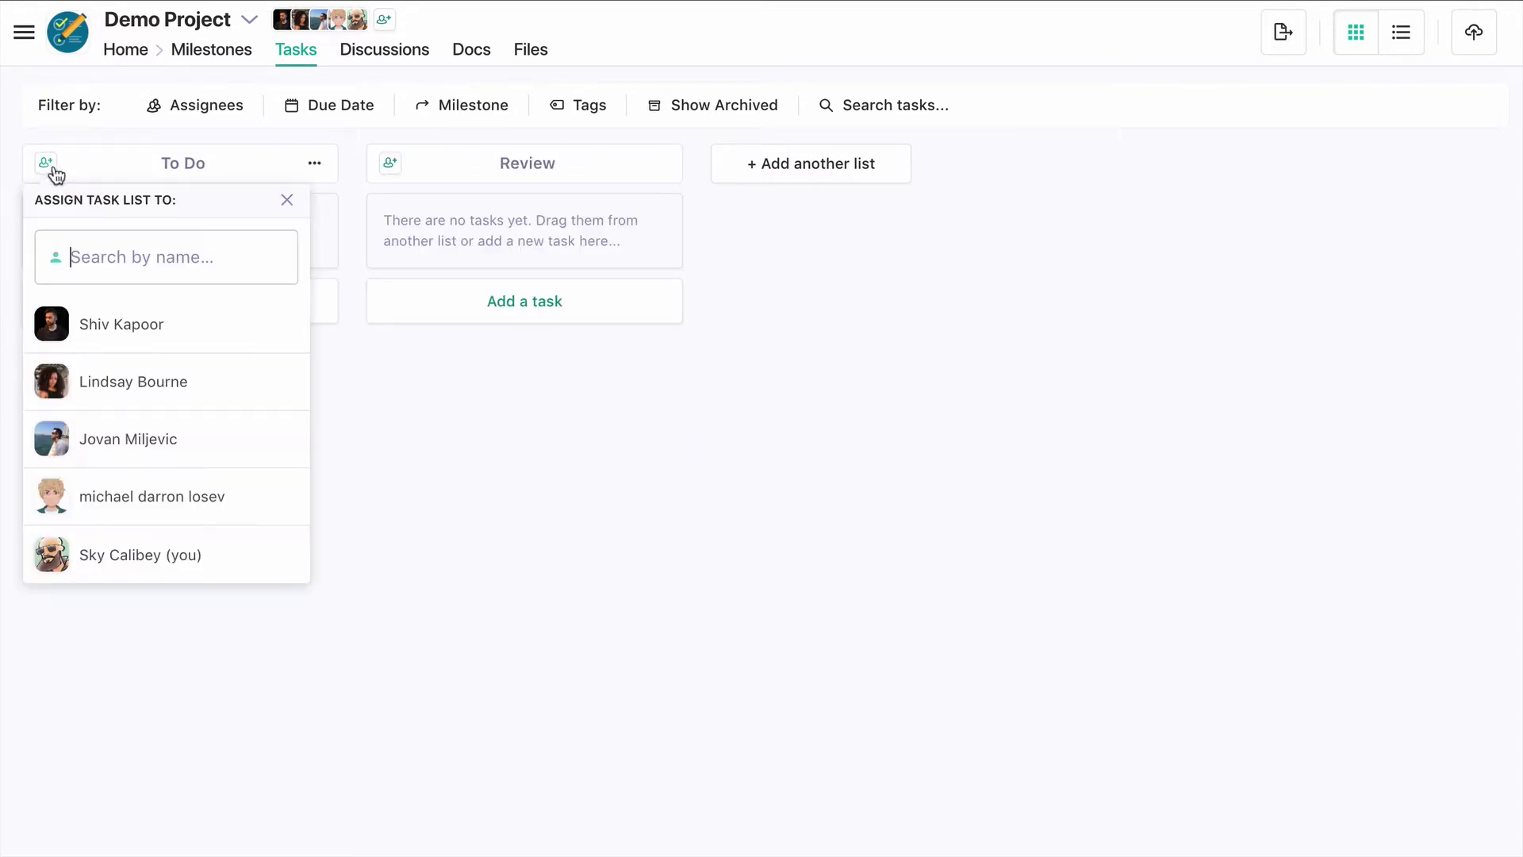
{"action": "left_click", "coordinate": [172, 565]}
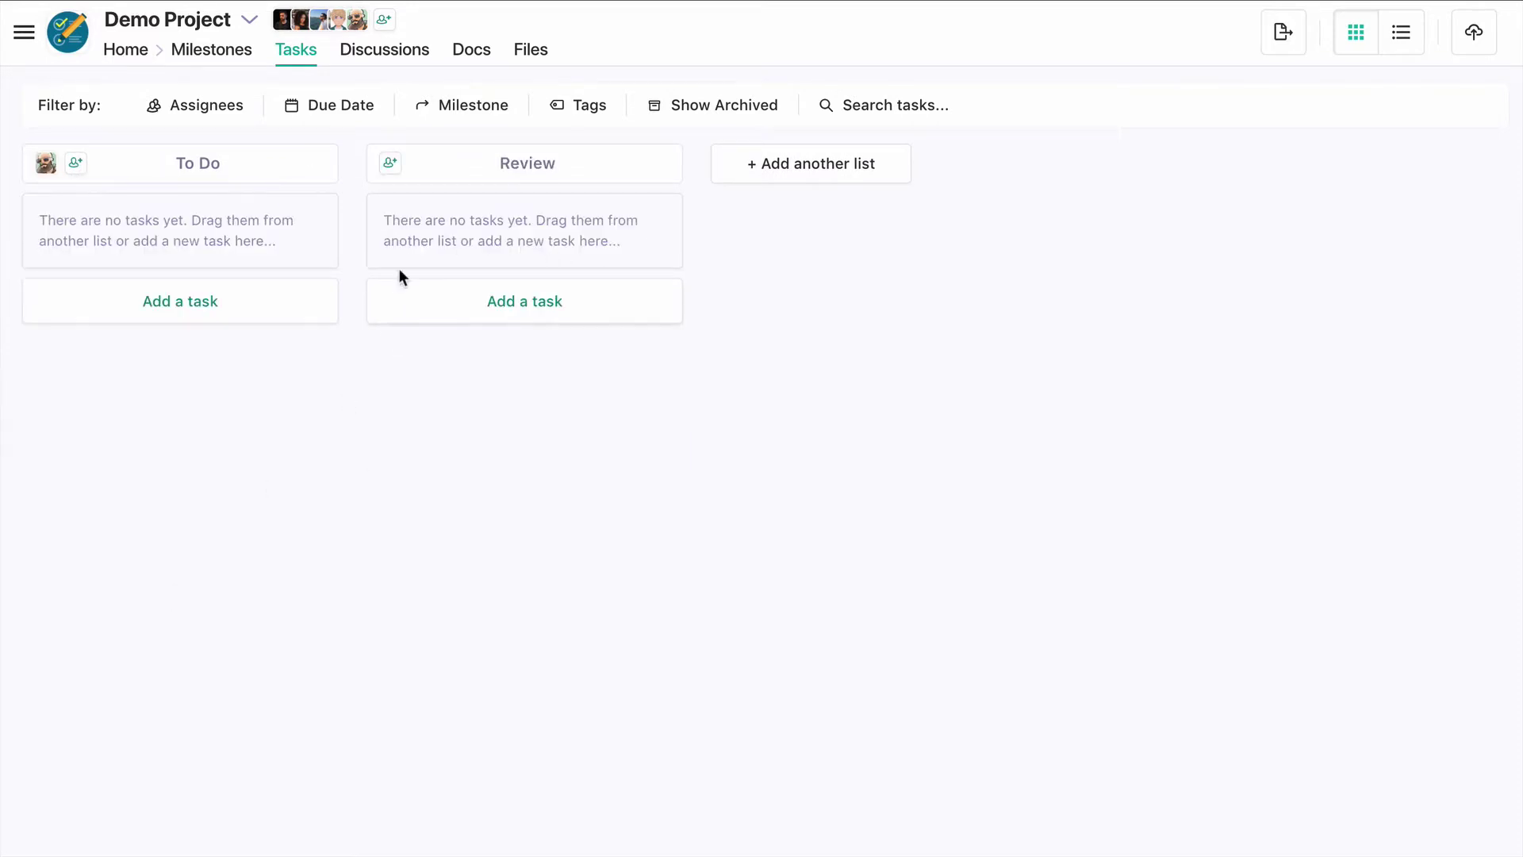
{"action": "left_click", "coordinate": [391, 164]}
{"action": "left_click", "coordinate": [480, 384]}
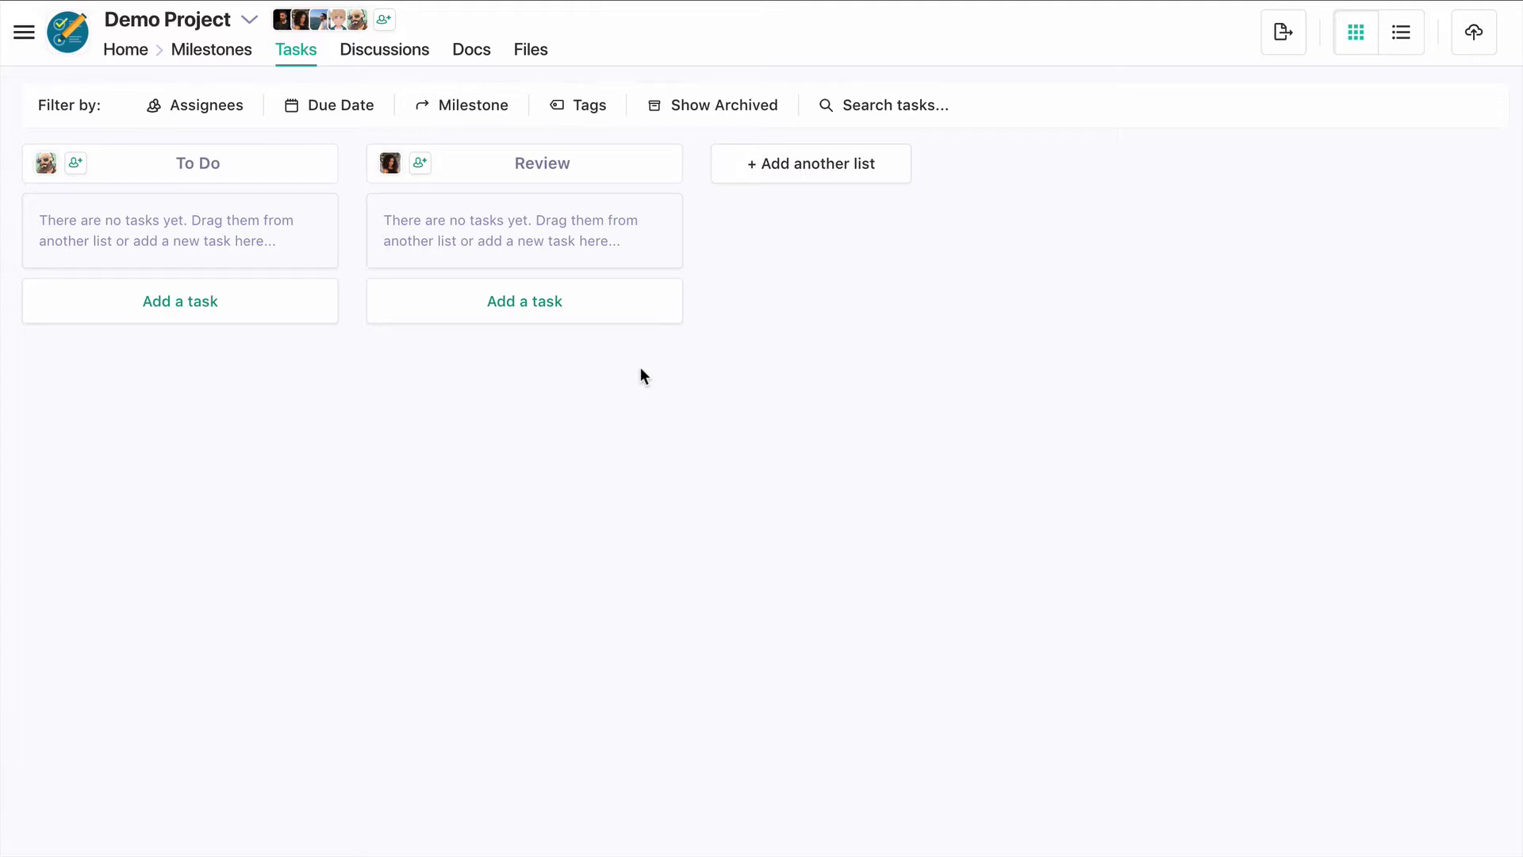
Create a task named "Task Help Video" in the To Do list
{"action": "left_click", "coordinate": [223, 298]}
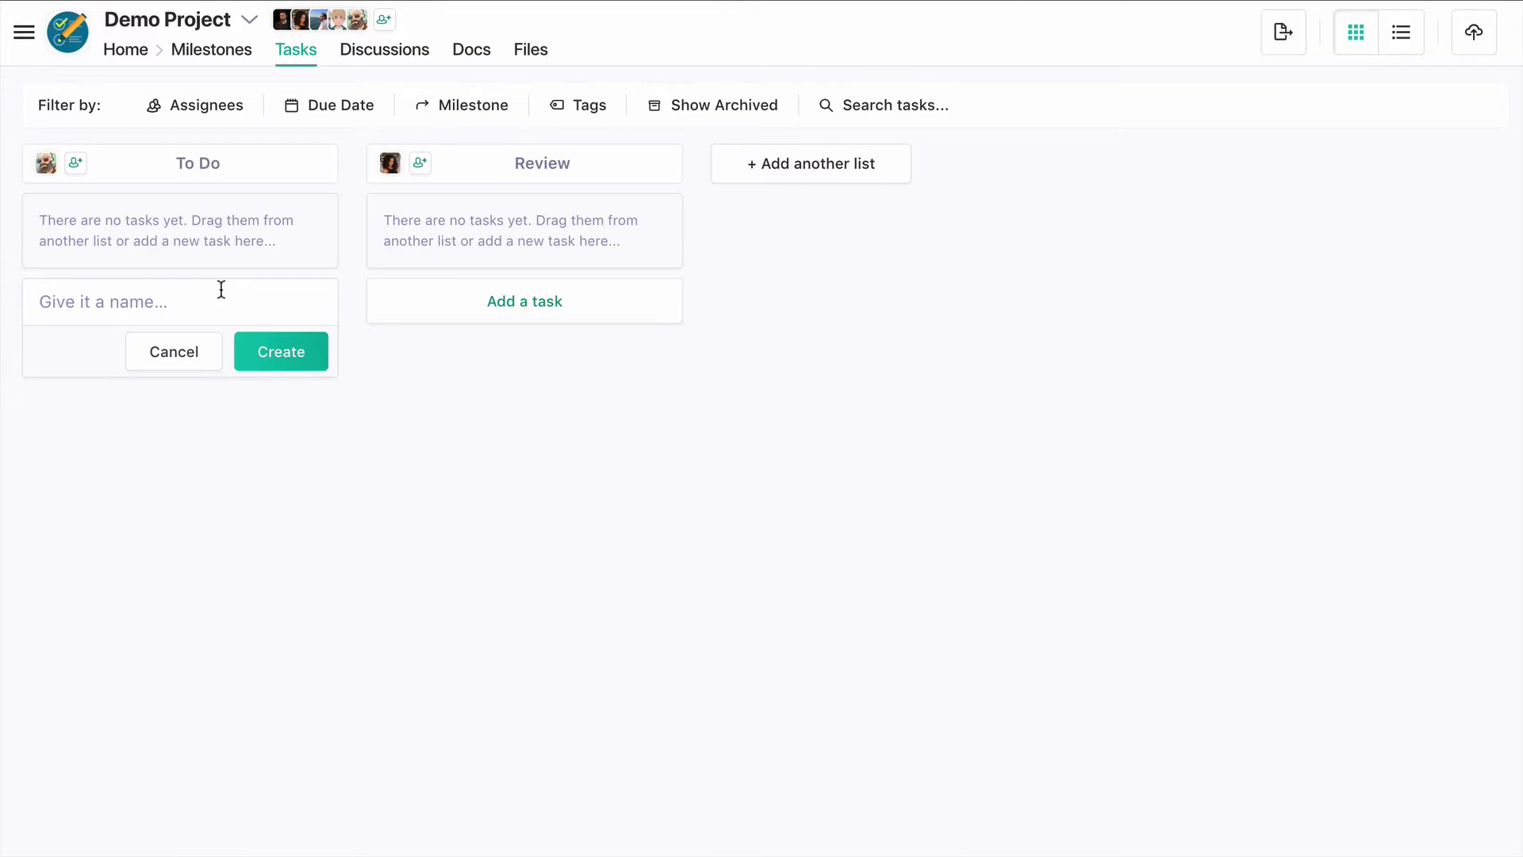
{"action": "type", "text": "Task Help Video"}
{"action": "key", "text": "Return"}
Copy the Task Help Video task's ID, post it as a message in the project discussions, and open the posted reference
{"action": "left_click", "coordinate": [248, 240]}
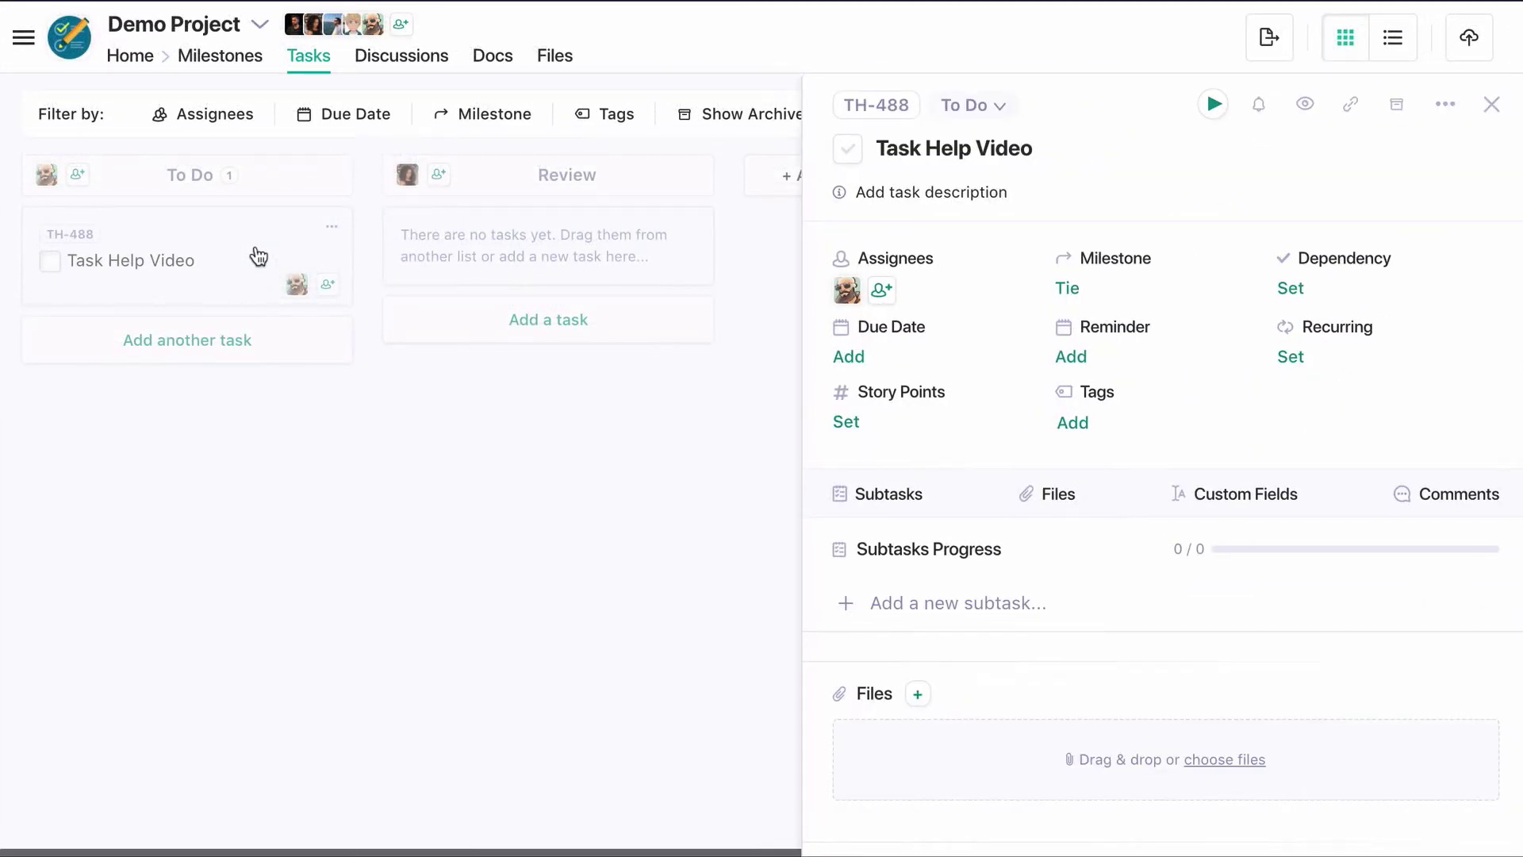
{"action": "left_click", "coordinate": [874, 108]}
{"action": "key", "text": "ctrl+c"}
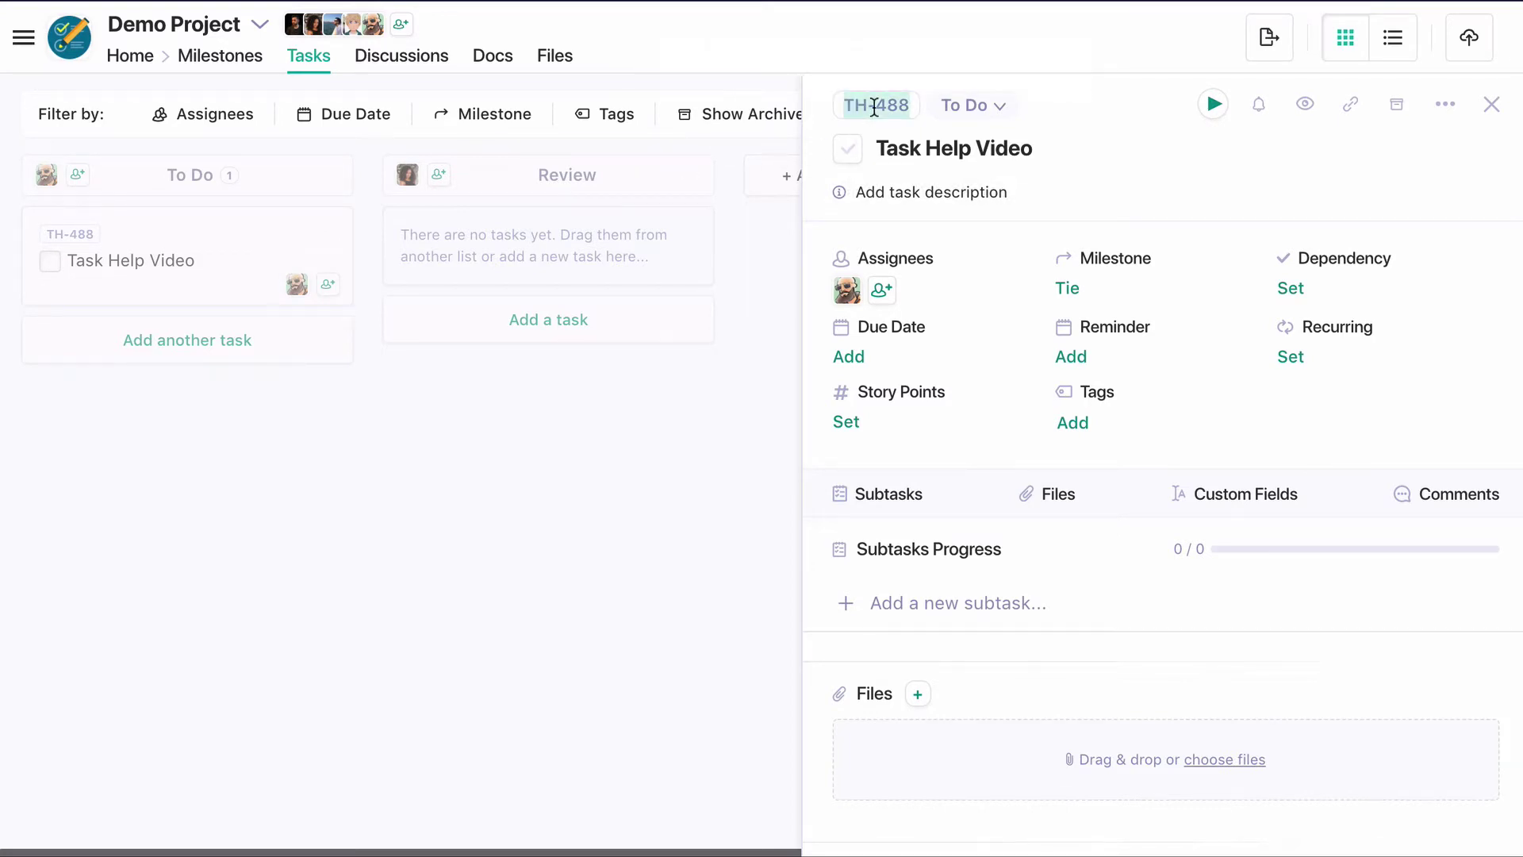
{"action": "left_click", "coordinate": [401, 57]}
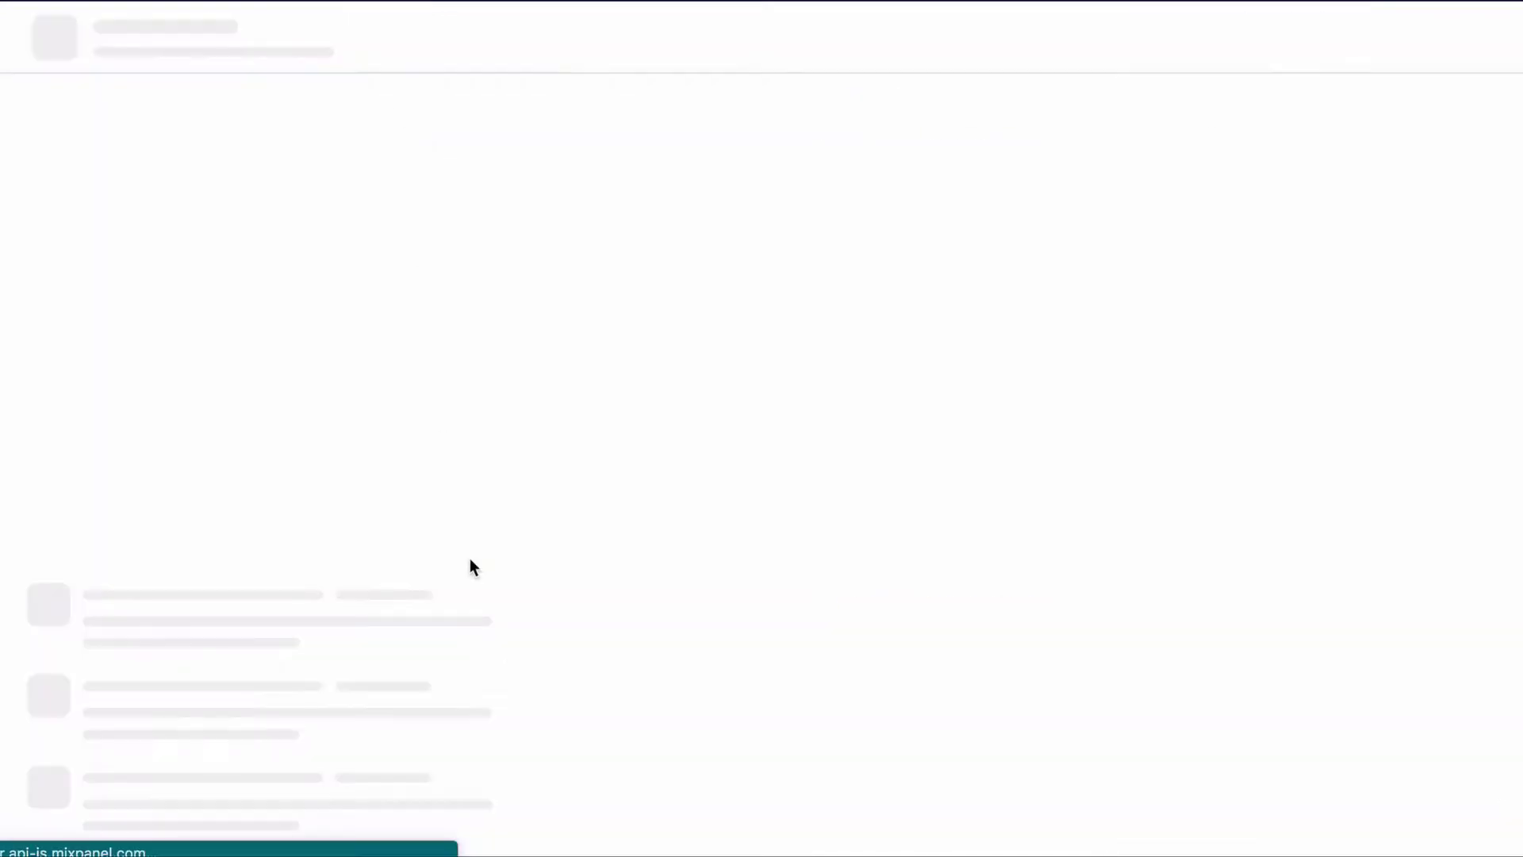
{"action": "left_click", "coordinate": [431, 814]}
{"action": "key", "text": "ctrl+v"}
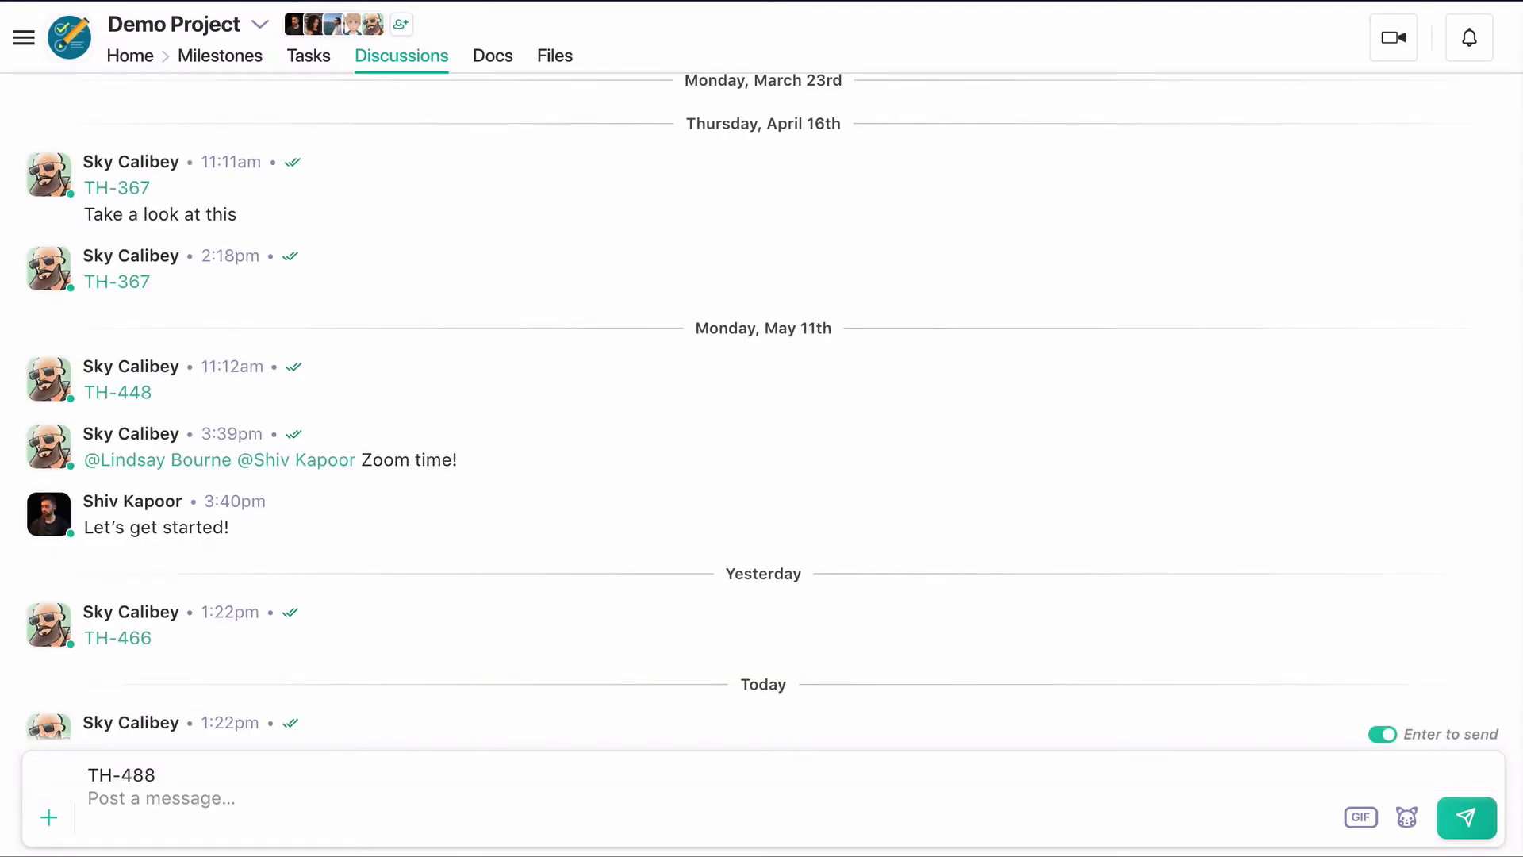
{"action": "key", "text": "Return"}
{"action": "left_click", "coordinate": [116, 748]}
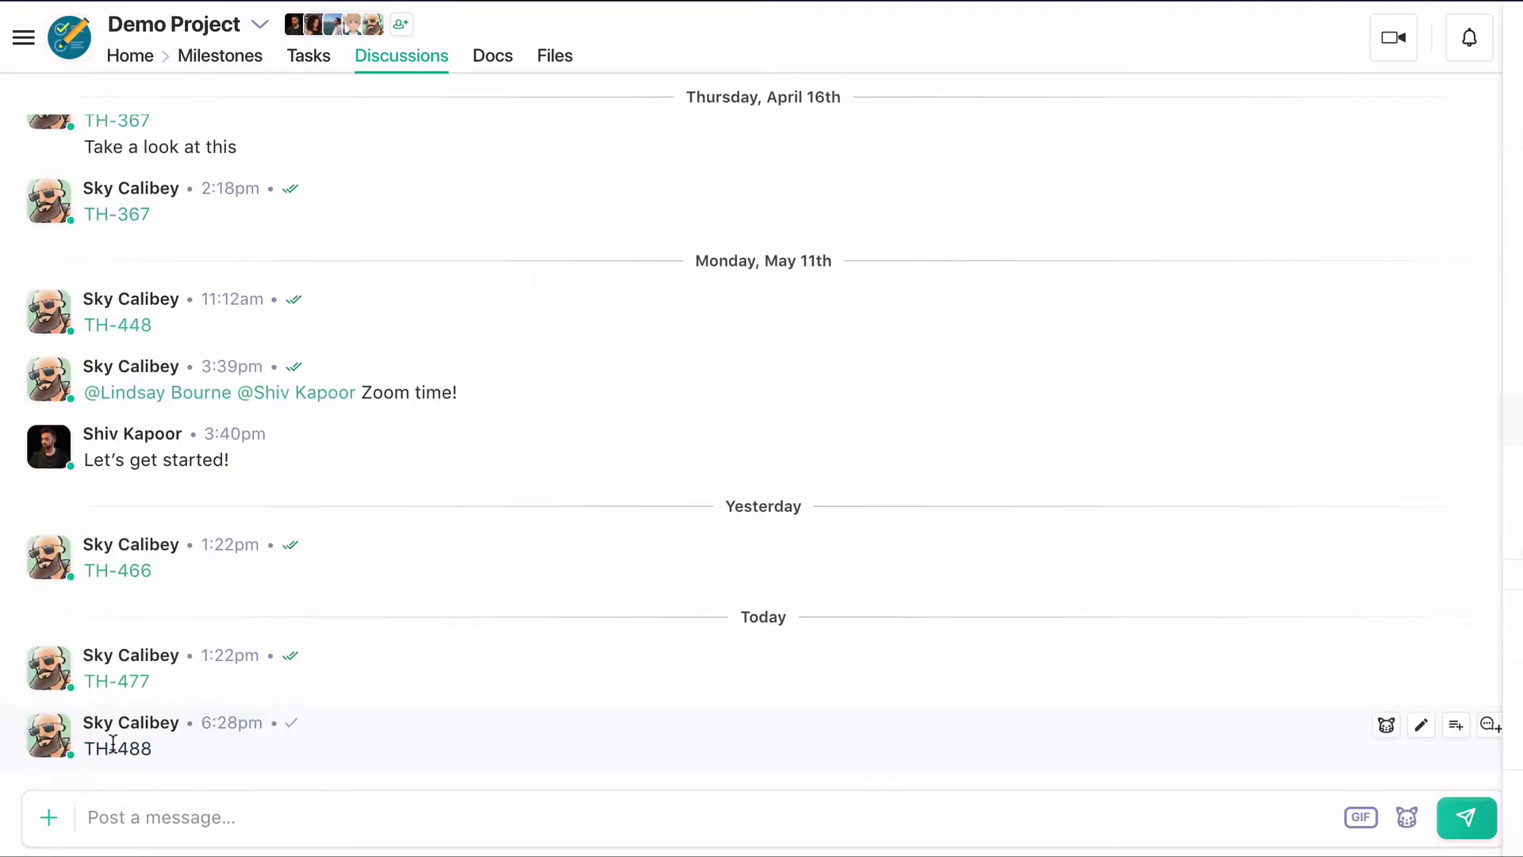
Reopen Task Help Video from the task board and browse the projects it can be moved to, without moving it
{"action": "left_click", "coordinate": [308, 64]}
{"action": "left_click", "coordinate": [254, 262]}
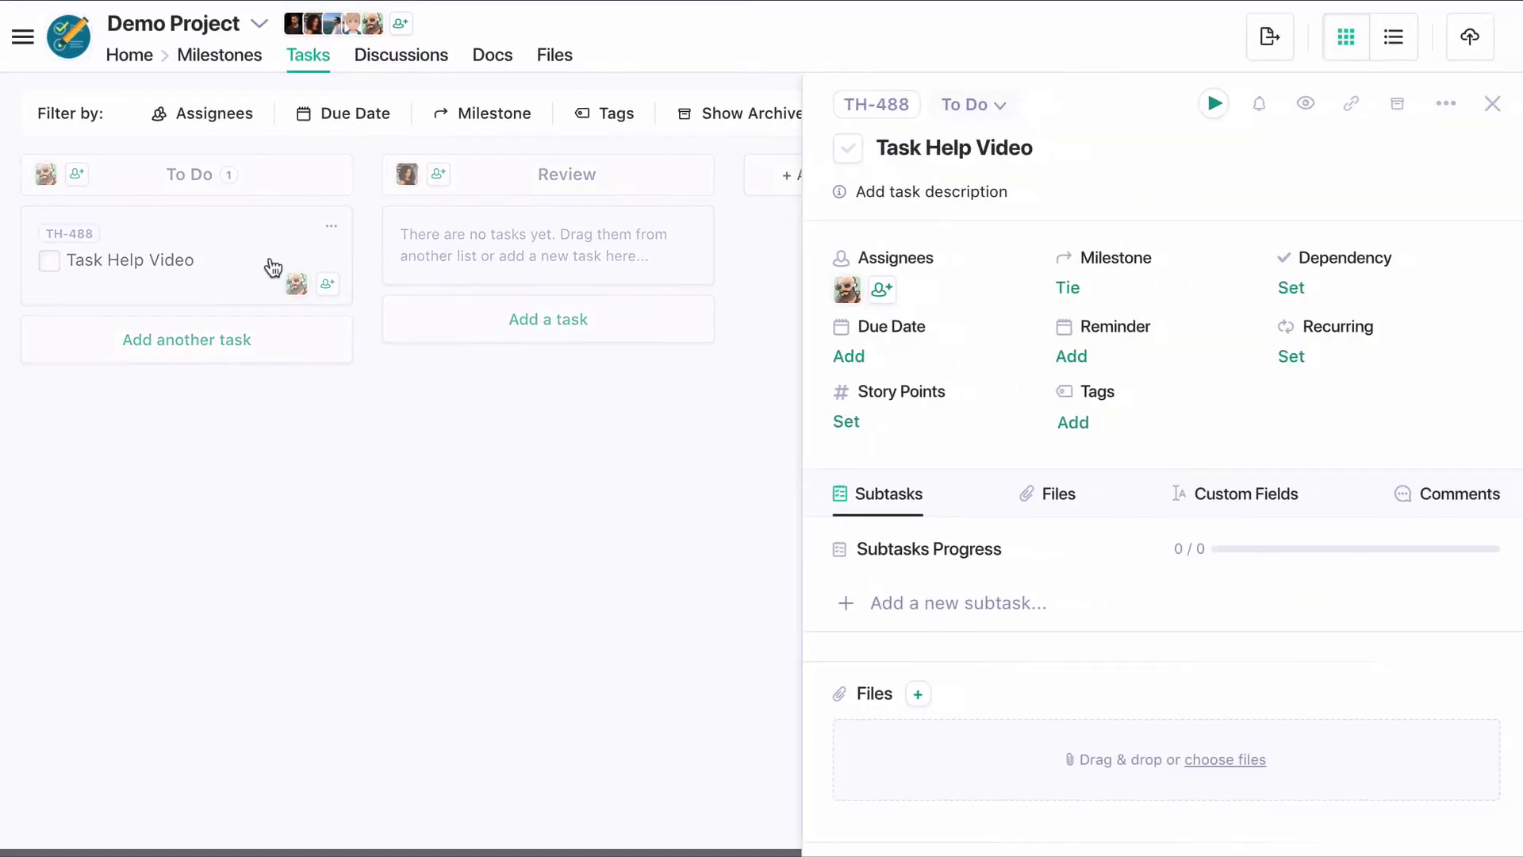
{"action": "left_click", "coordinate": [999, 108]}
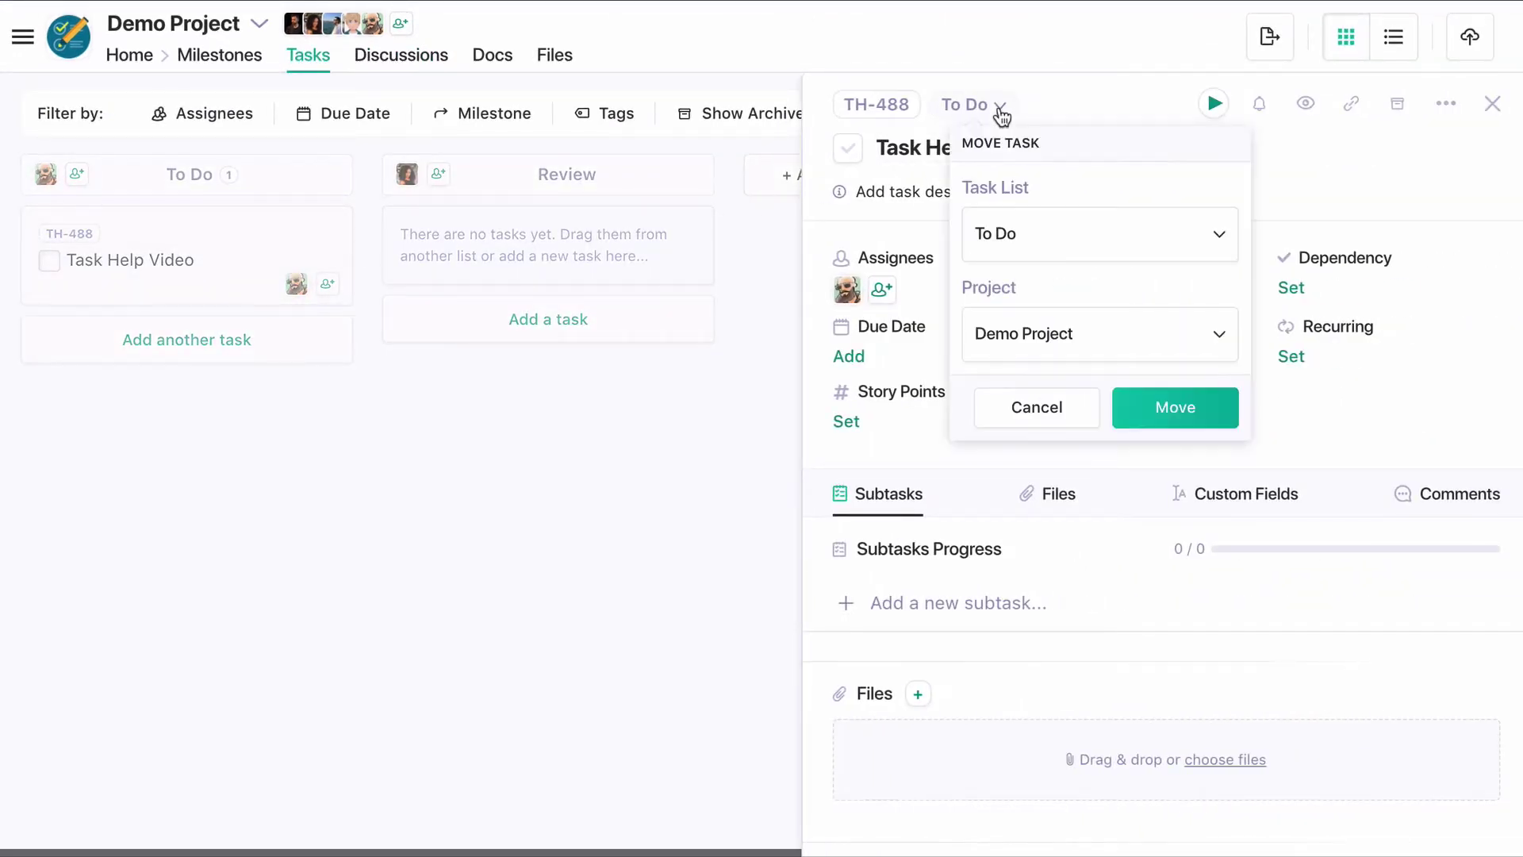
{"action": "left_click", "coordinate": [1119, 350]}
{"action": "scroll", "coordinate": [1119, 442], "scroll_direction": "down", "scroll_amount": 8}
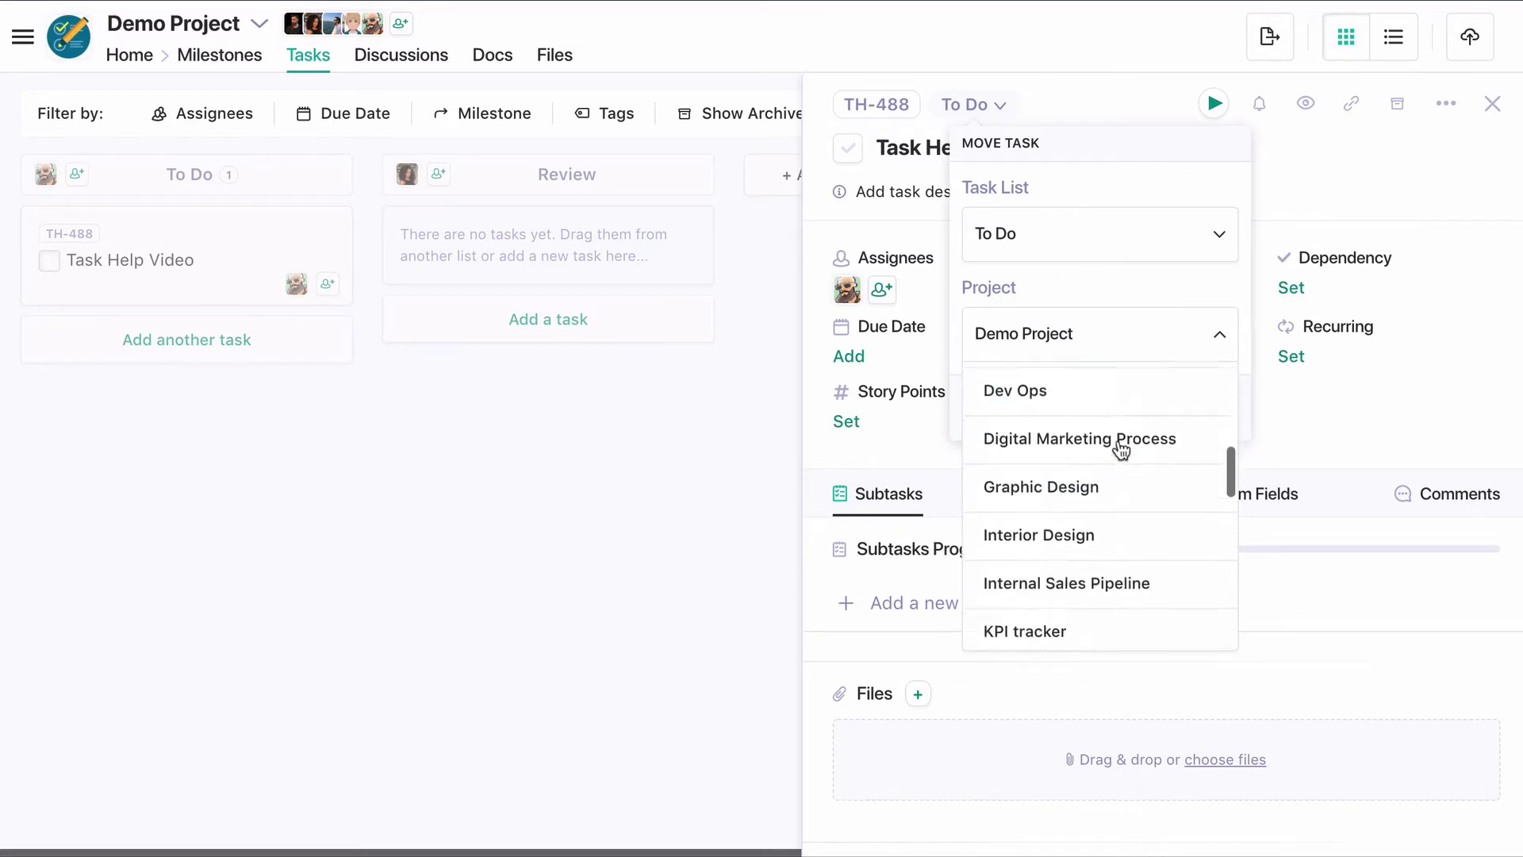
{"action": "scroll", "coordinate": [1123, 477], "scroll_direction": "down", "scroll_amount": 2}
{"action": "scroll", "coordinate": [1123, 476], "scroll_direction": "up", "scroll_amount": 10}
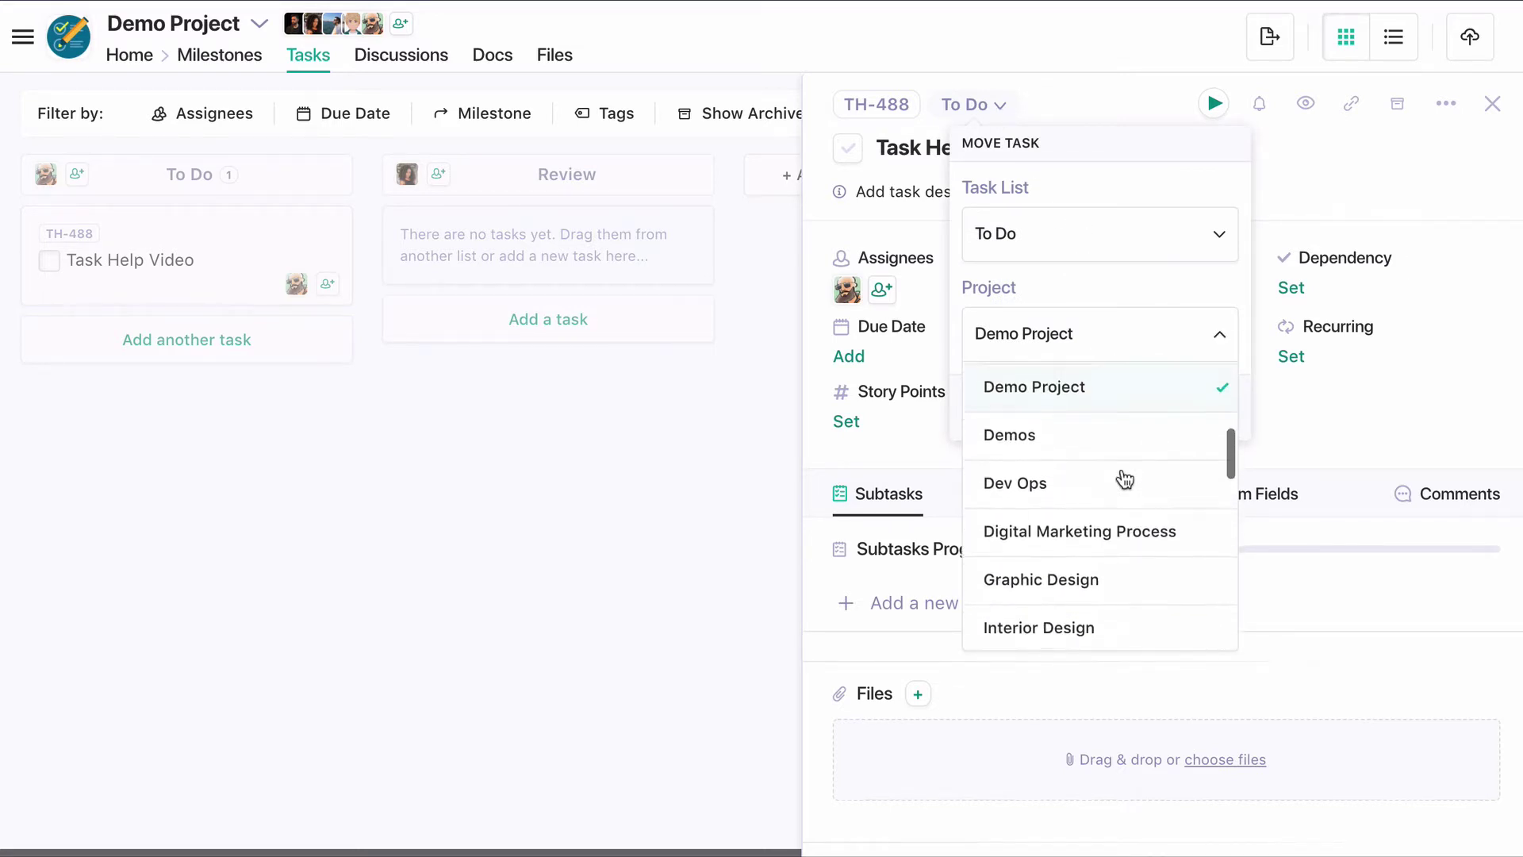
{"action": "left_click", "coordinate": [1219, 341]}
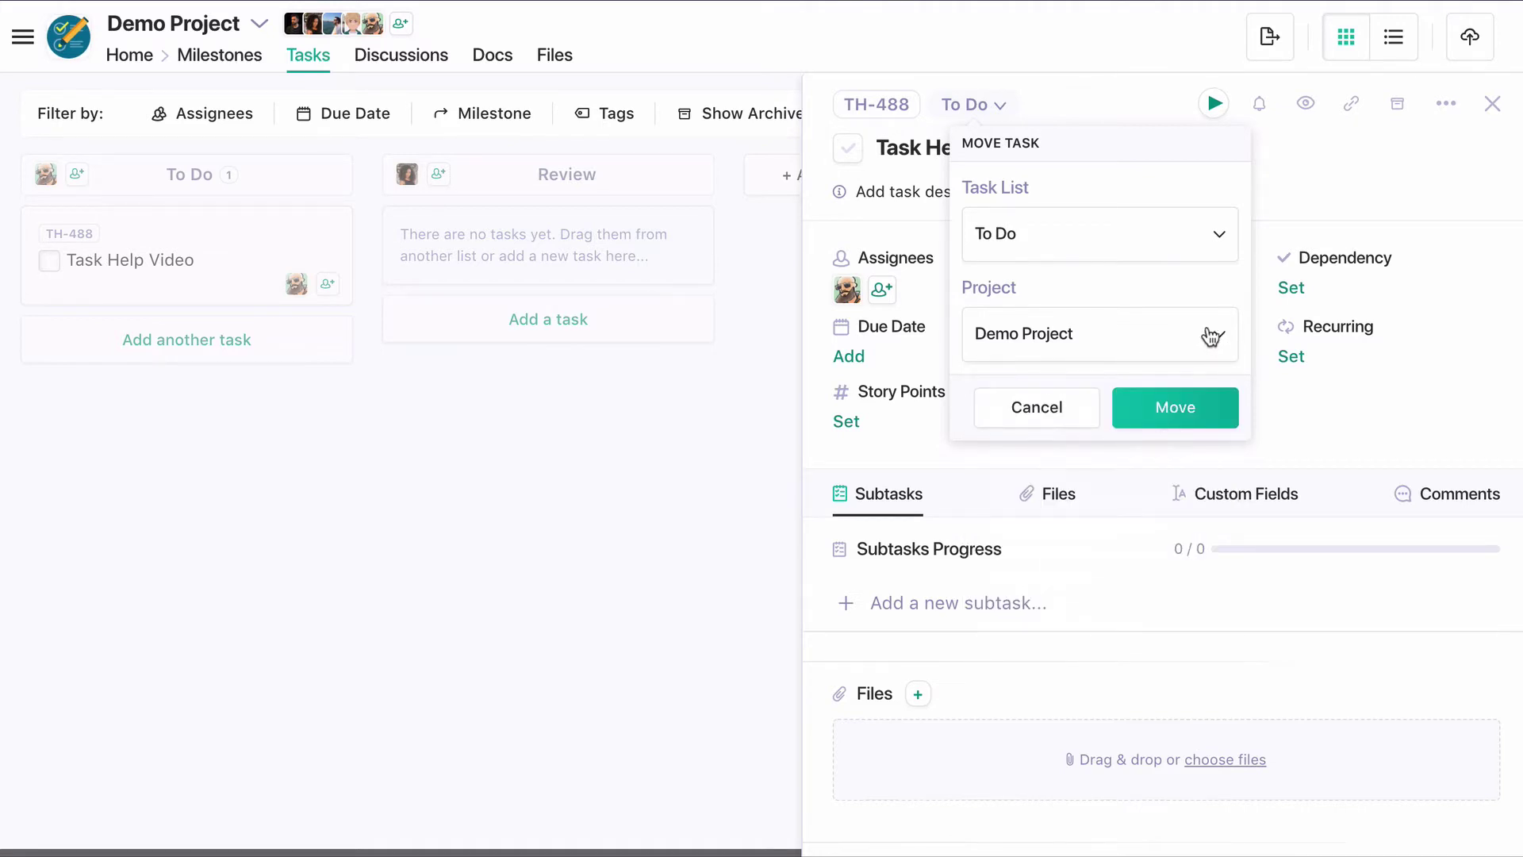
{"action": "left_click", "coordinate": [1076, 409]}
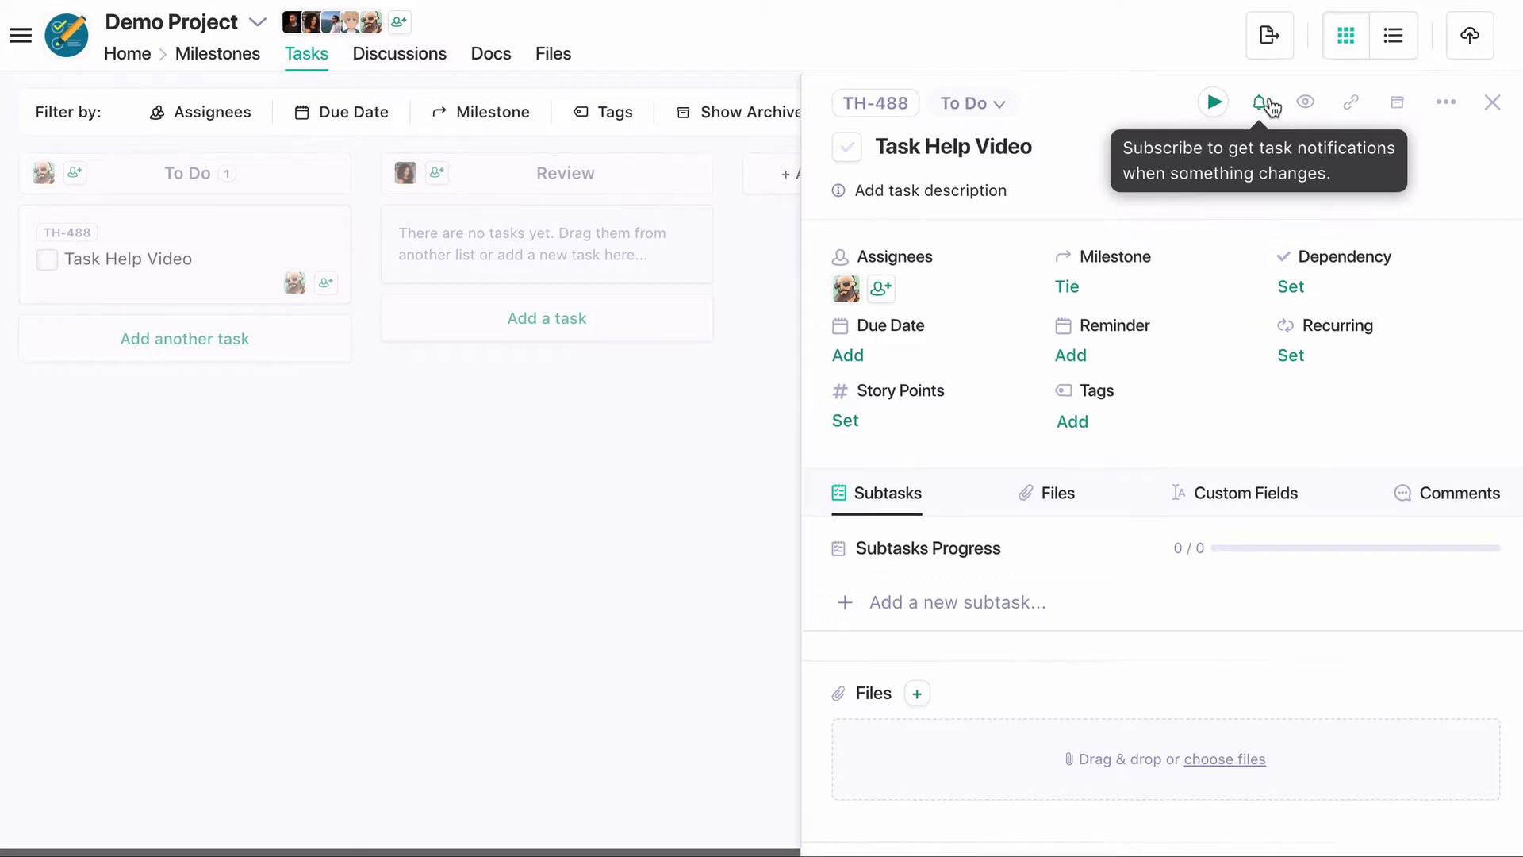
Hide the task from guests, and turn that visibility restriction back off
{"action": "left_click", "coordinate": [1302, 105]}
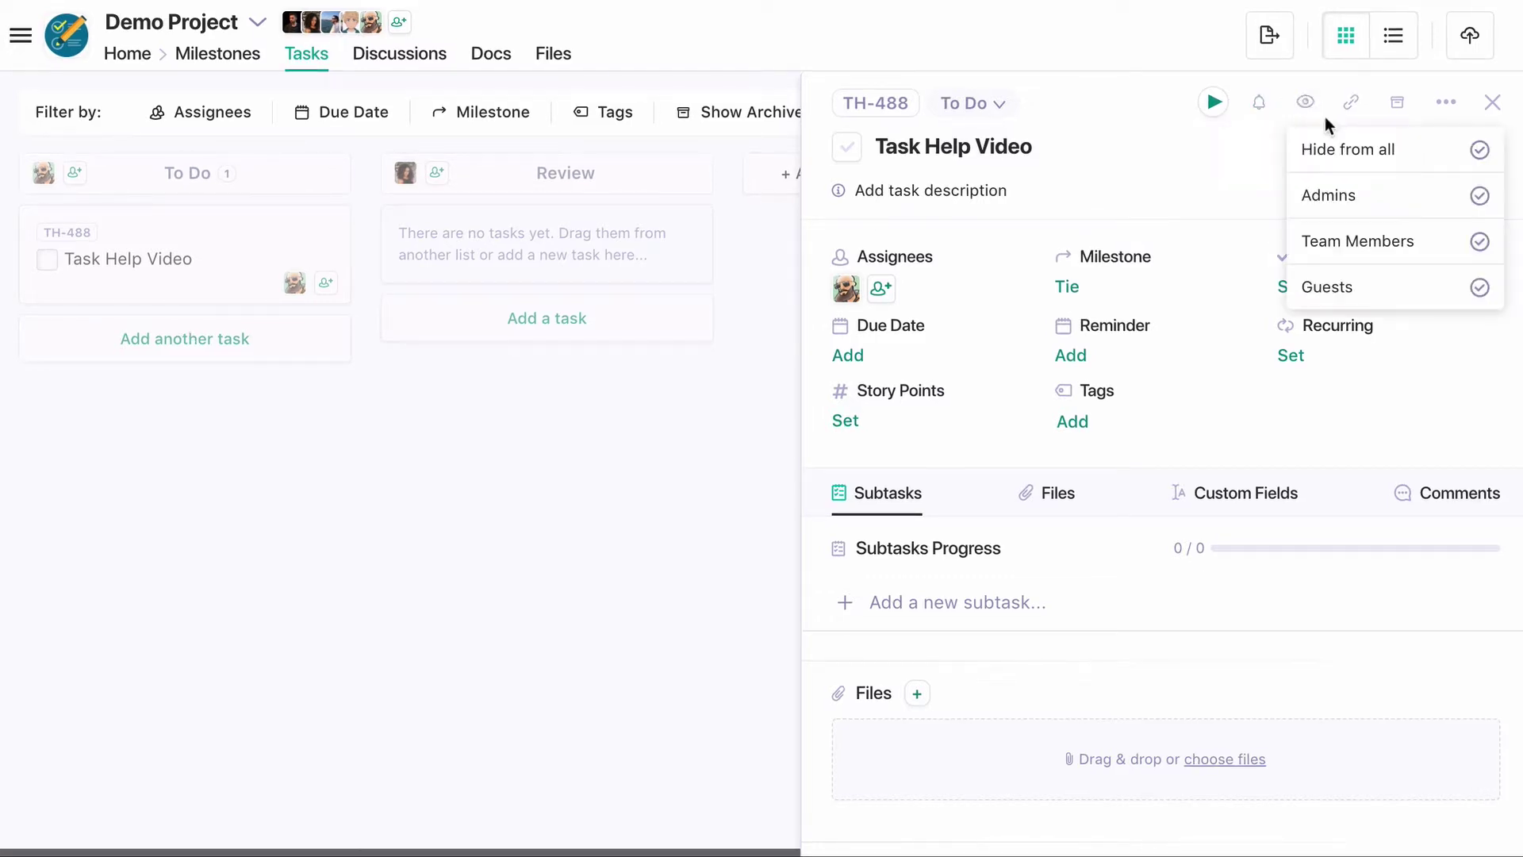
{"action": "left_click", "coordinate": [1320, 287]}
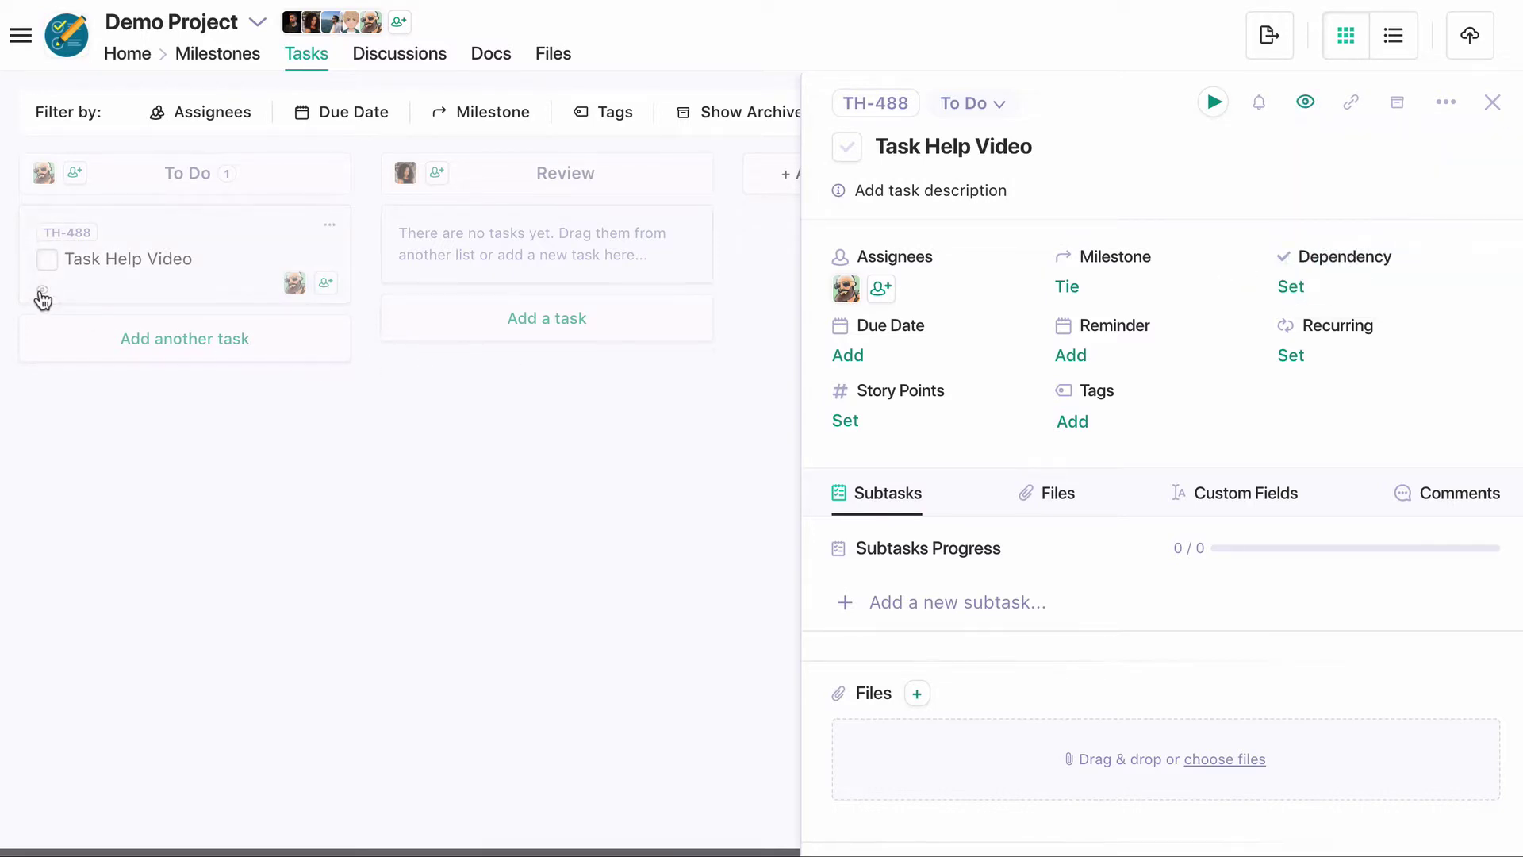
{"action": "mouse_move", "coordinate": [42, 299]}
{"action": "left_click", "coordinate": [1306, 103]}
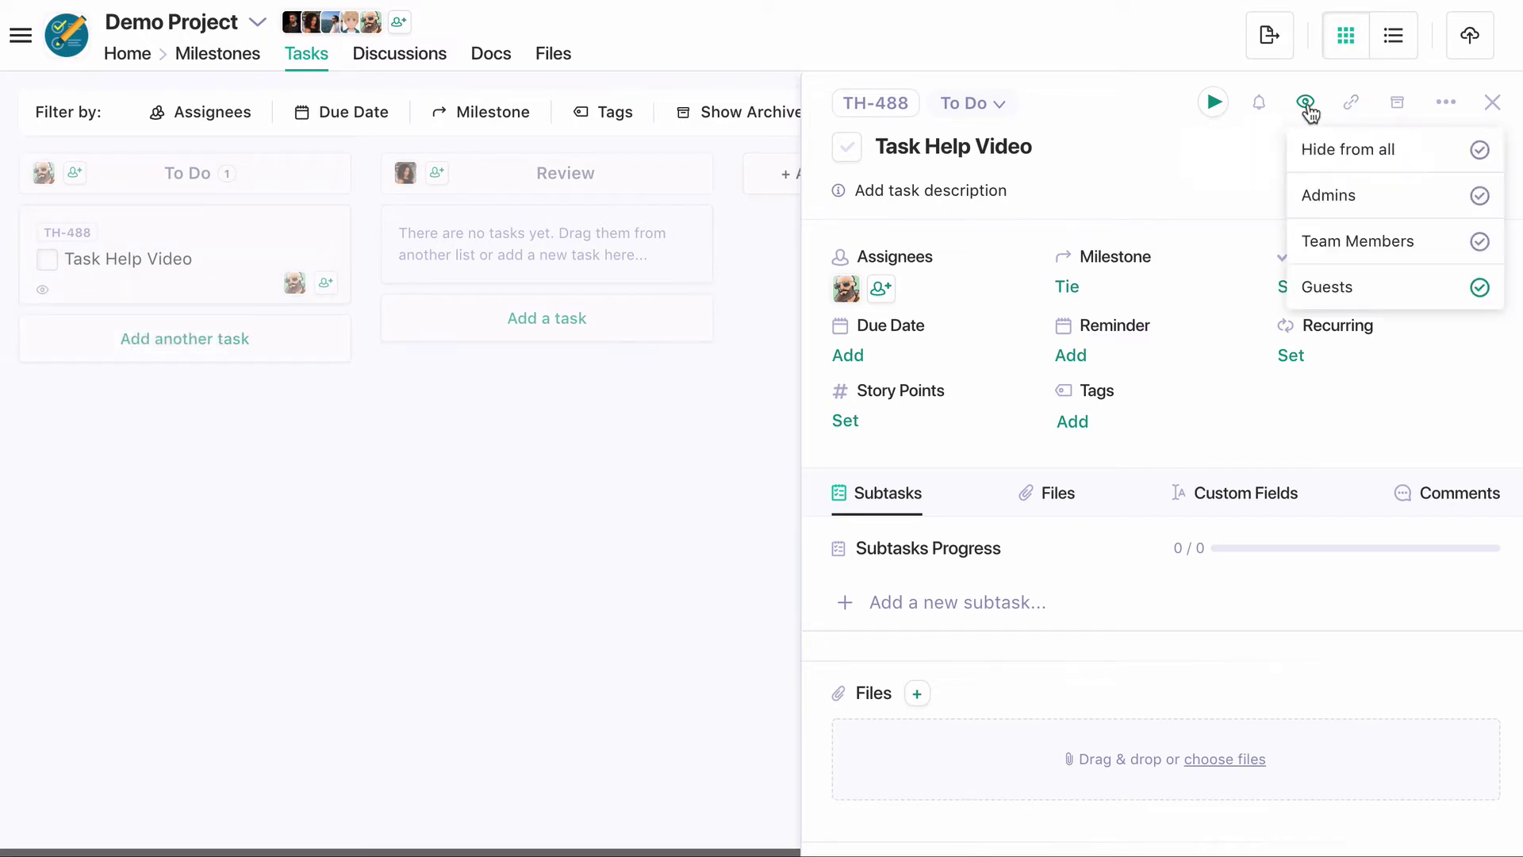
{"action": "left_click", "coordinate": [1359, 294]}
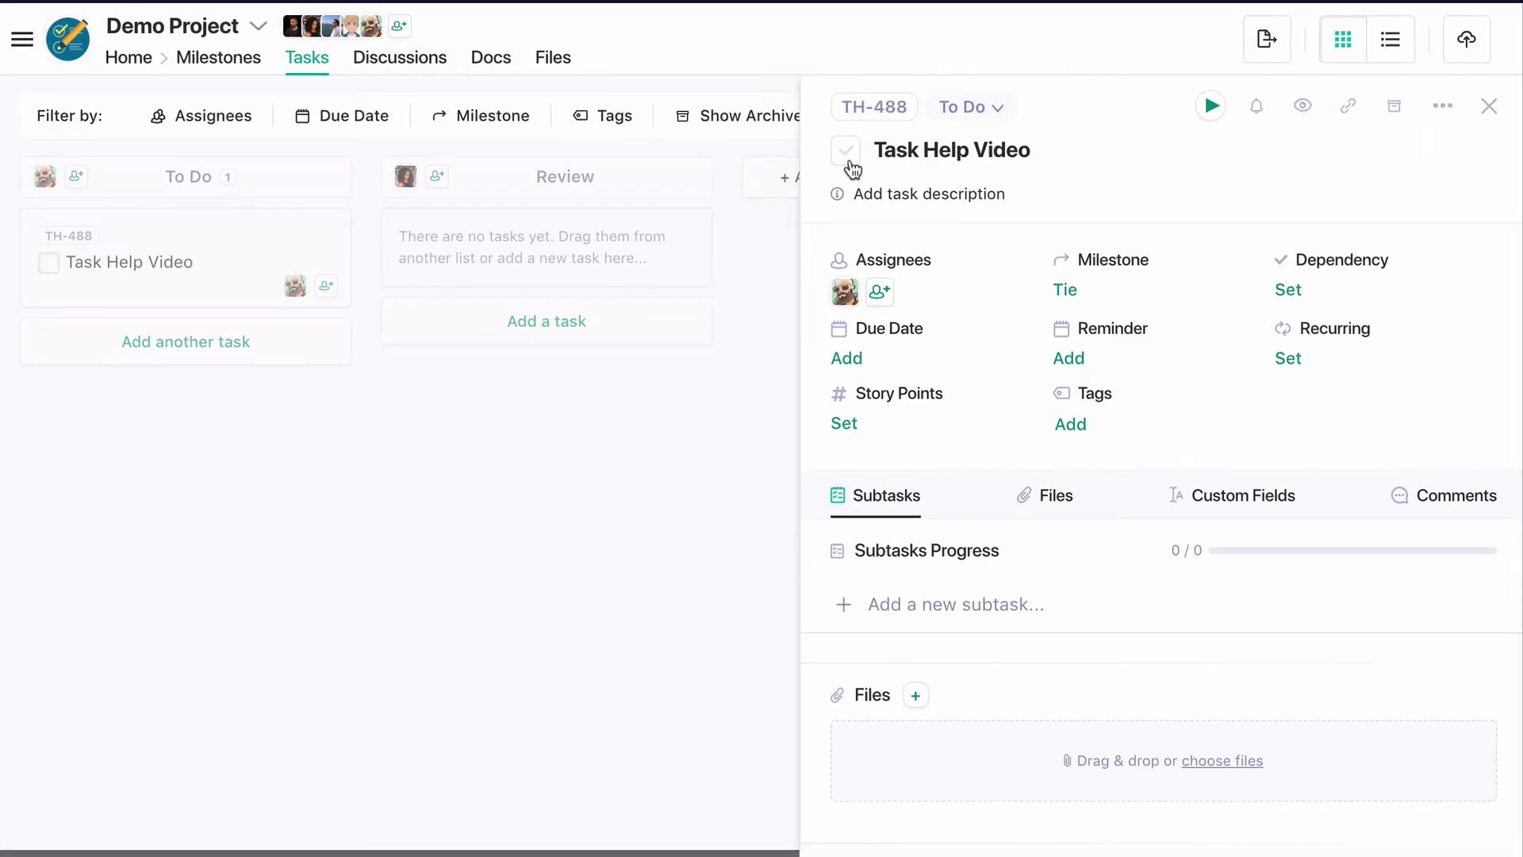
Add the description "Let's make a help video for tasks!" in bold to the task and save it
{"action": "left_click", "coordinate": [934, 194]}
{"action": "type", "text": "Let's make"}
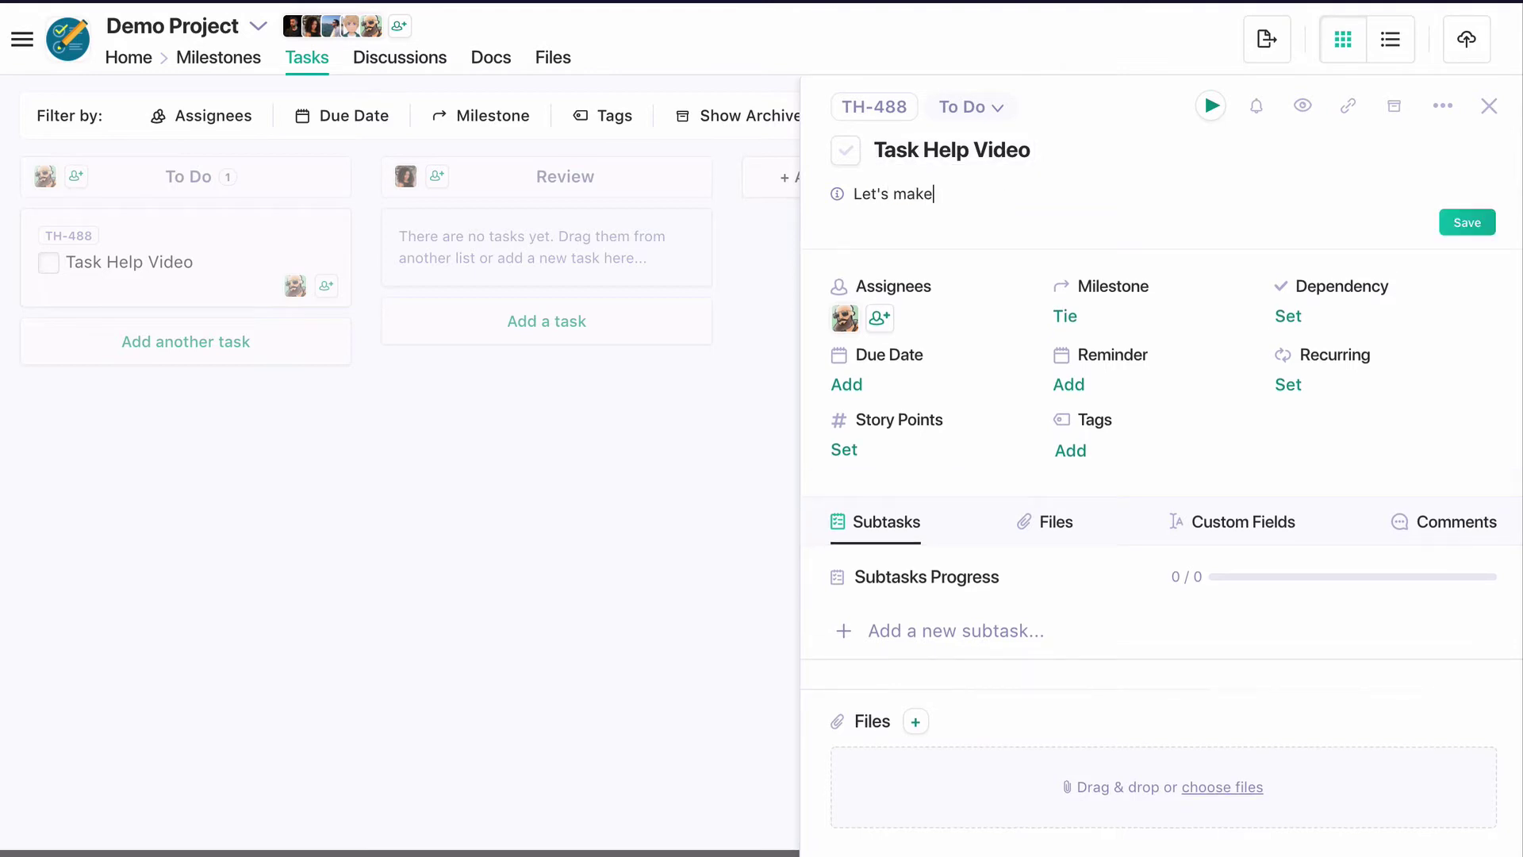
{"action": "type", "text": " a help video for tasks!"}
{"action": "key", "text": "Return"}
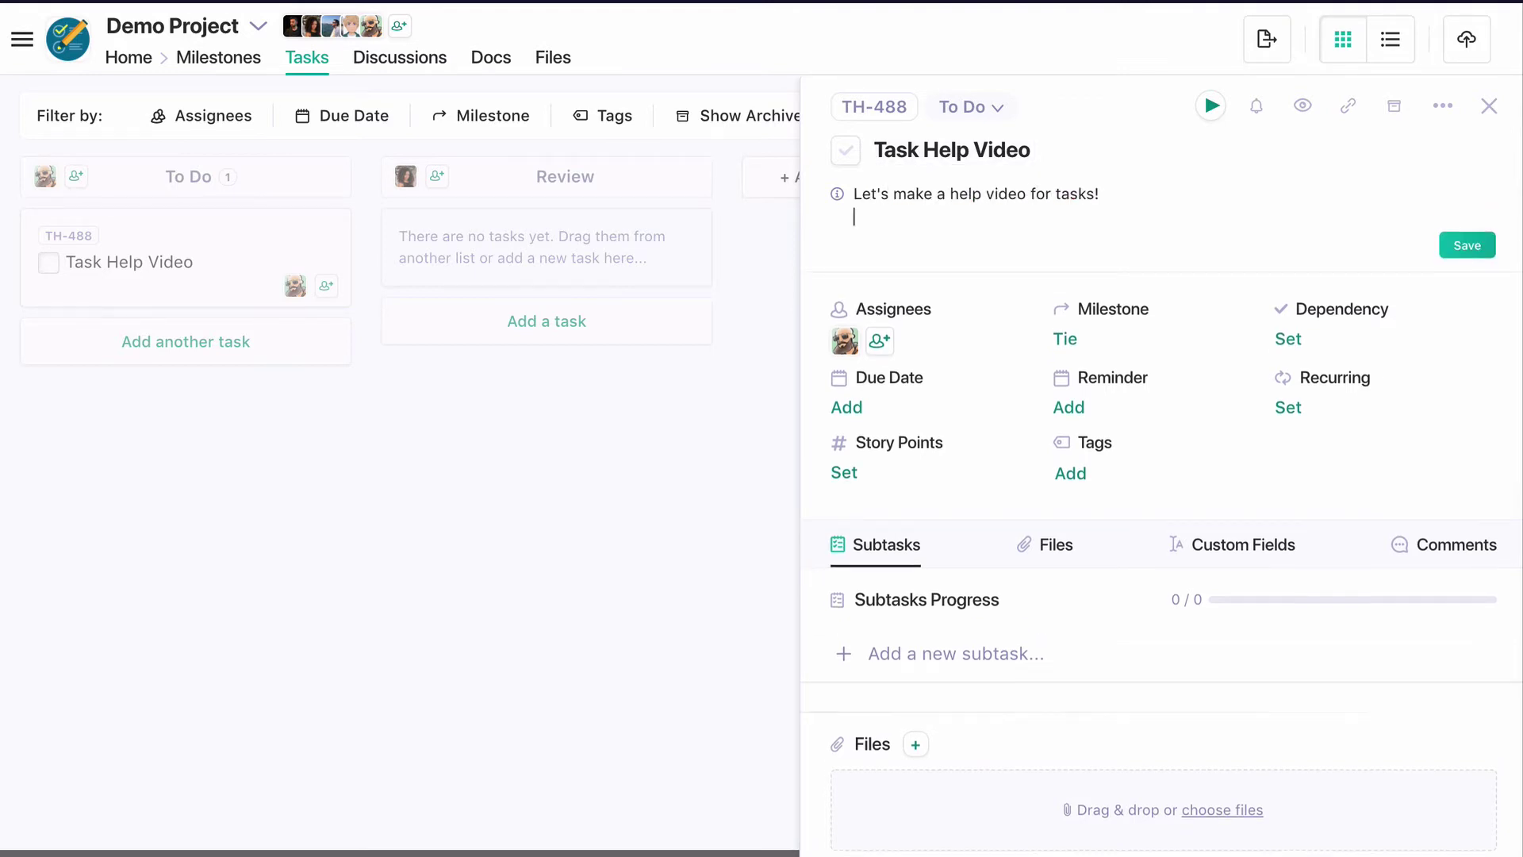
{"action": "left_click_drag", "start_coordinate": [1114, 190], "coordinate": [856, 190]}
{"action": "left_click", "coordinate": [915, 154]}
{"action": "left_click", "coordinate": [1464, 248]}
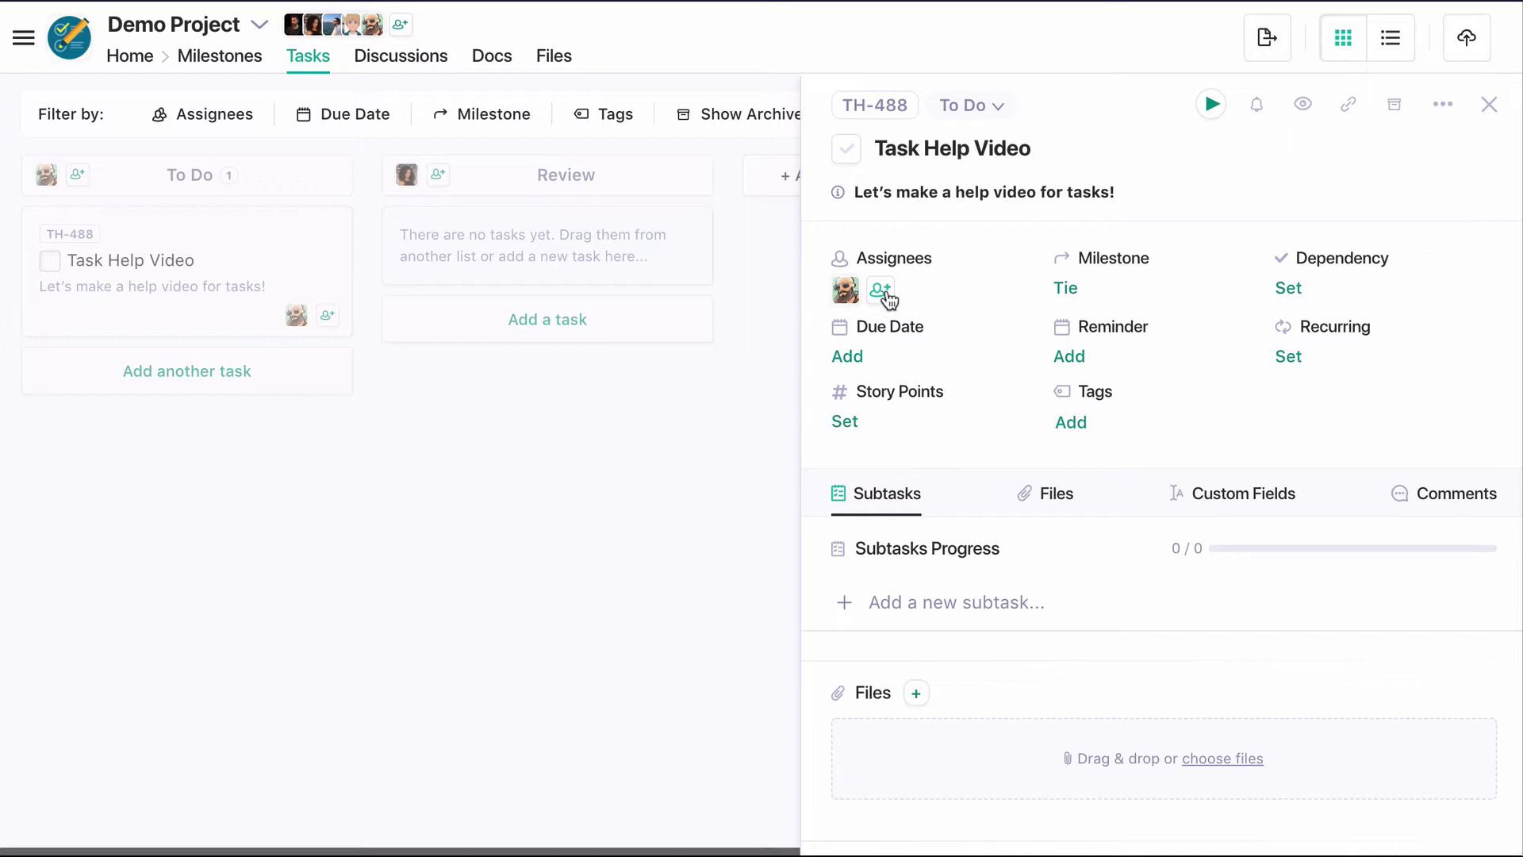
View the task's milestone, dependency, due date and reminder options without setting any of them
{"action": "left_click", "coordinate": [1076, 291]}
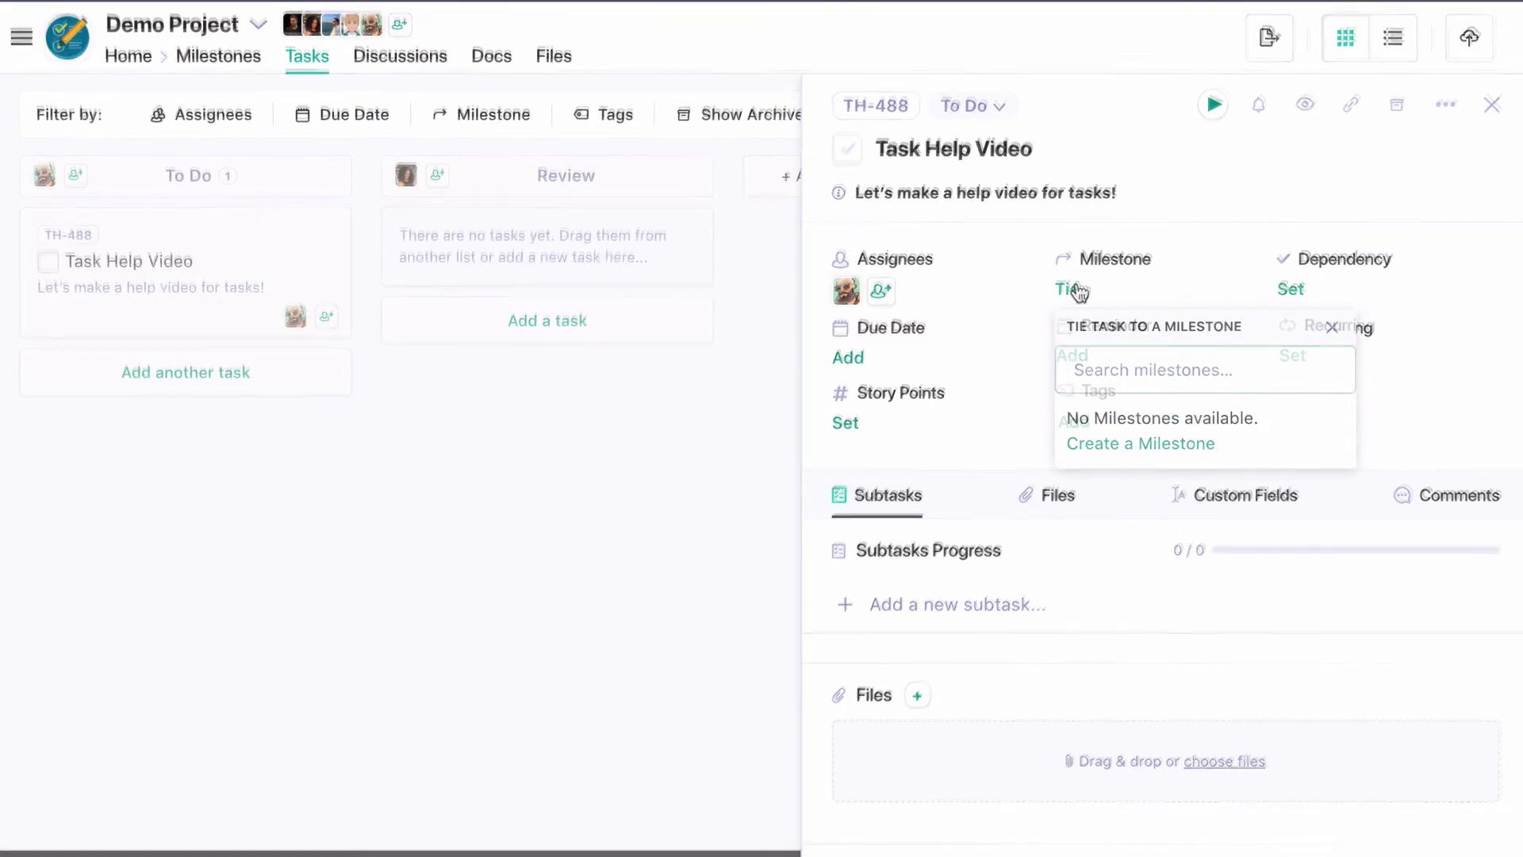
{"action": "left_click", "coordinate": [1290, 289]}
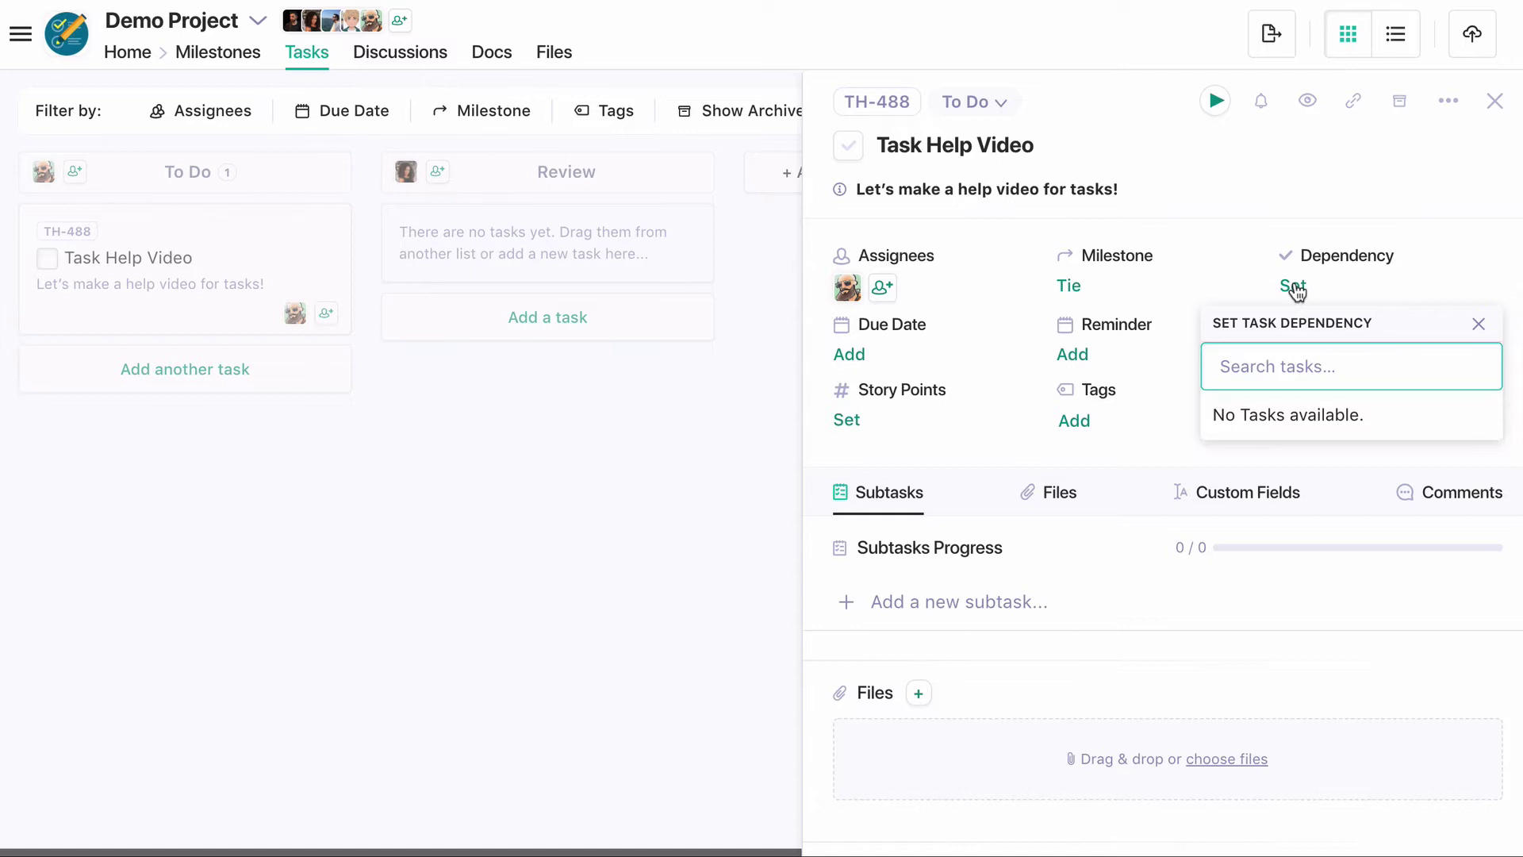
{"action": "left_click", "coordinate": [1294, 288]}
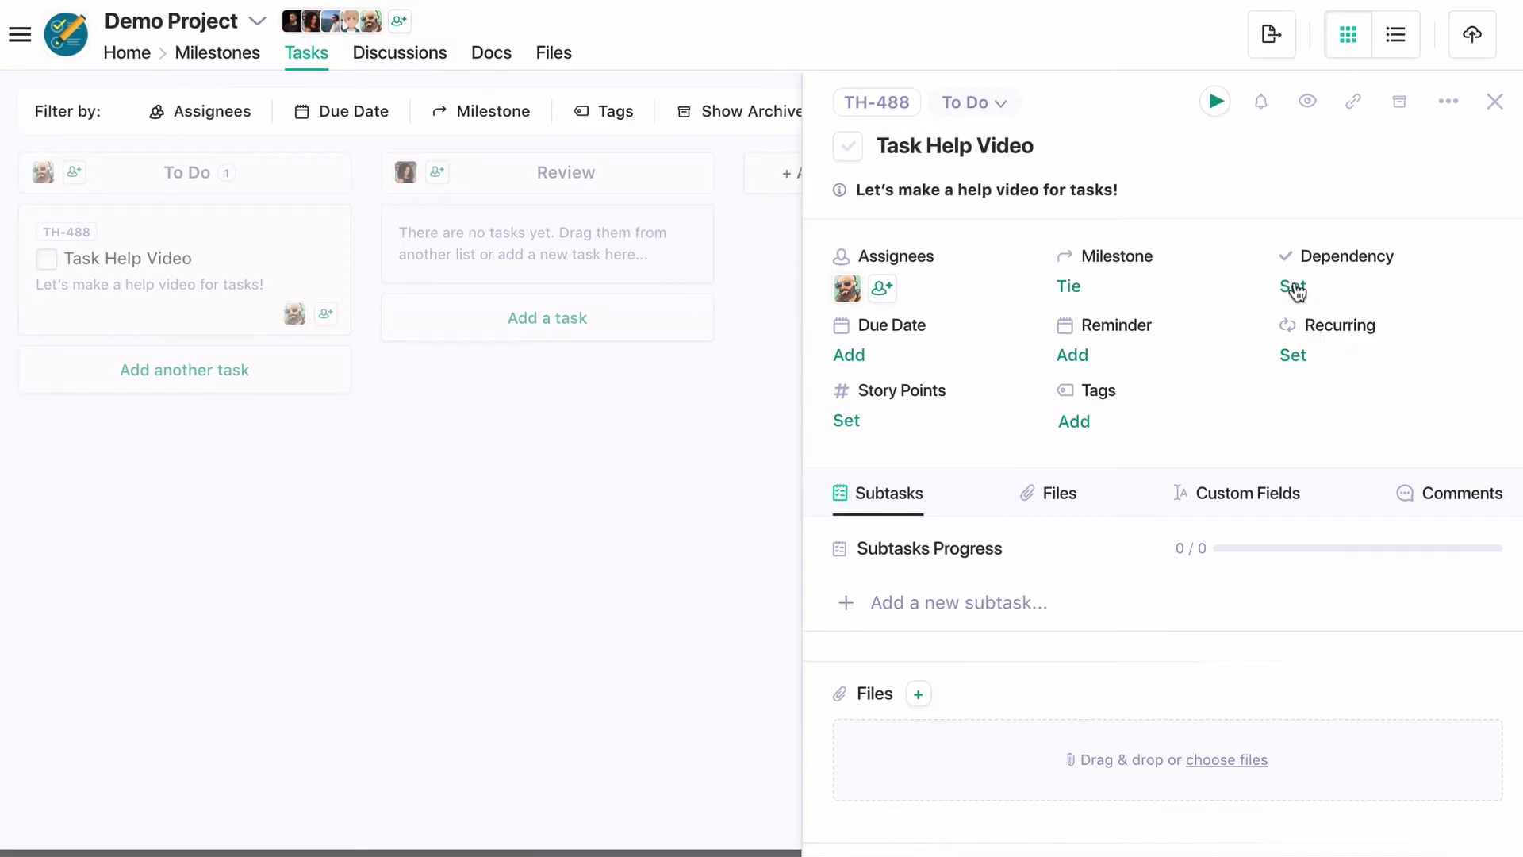
{"action": "left_click", "coordinate": [856, 357]}
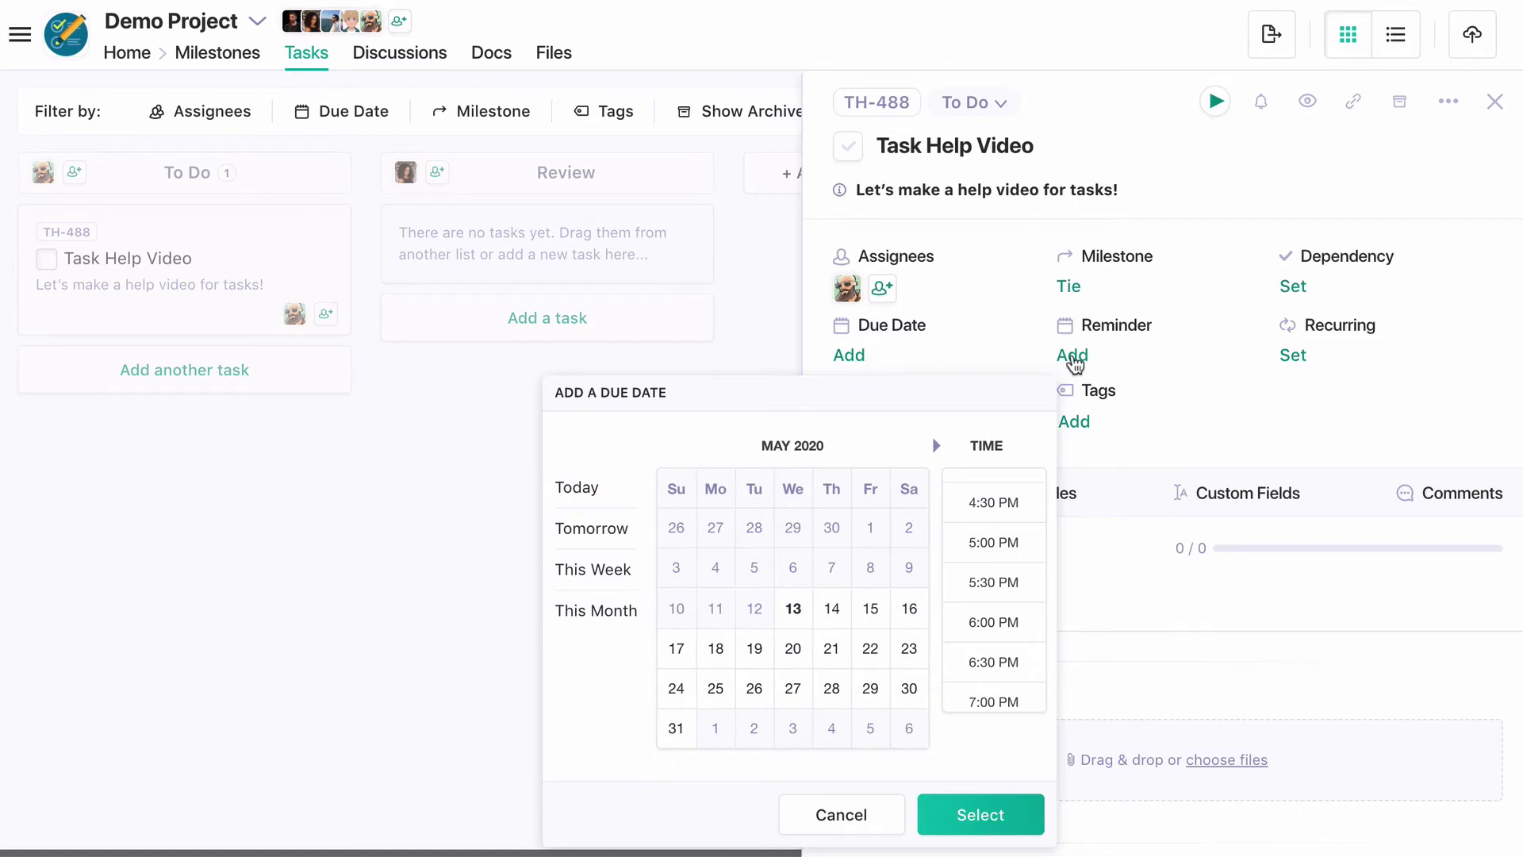
{"action": "left_click", "coordinate": [1072, 356]}
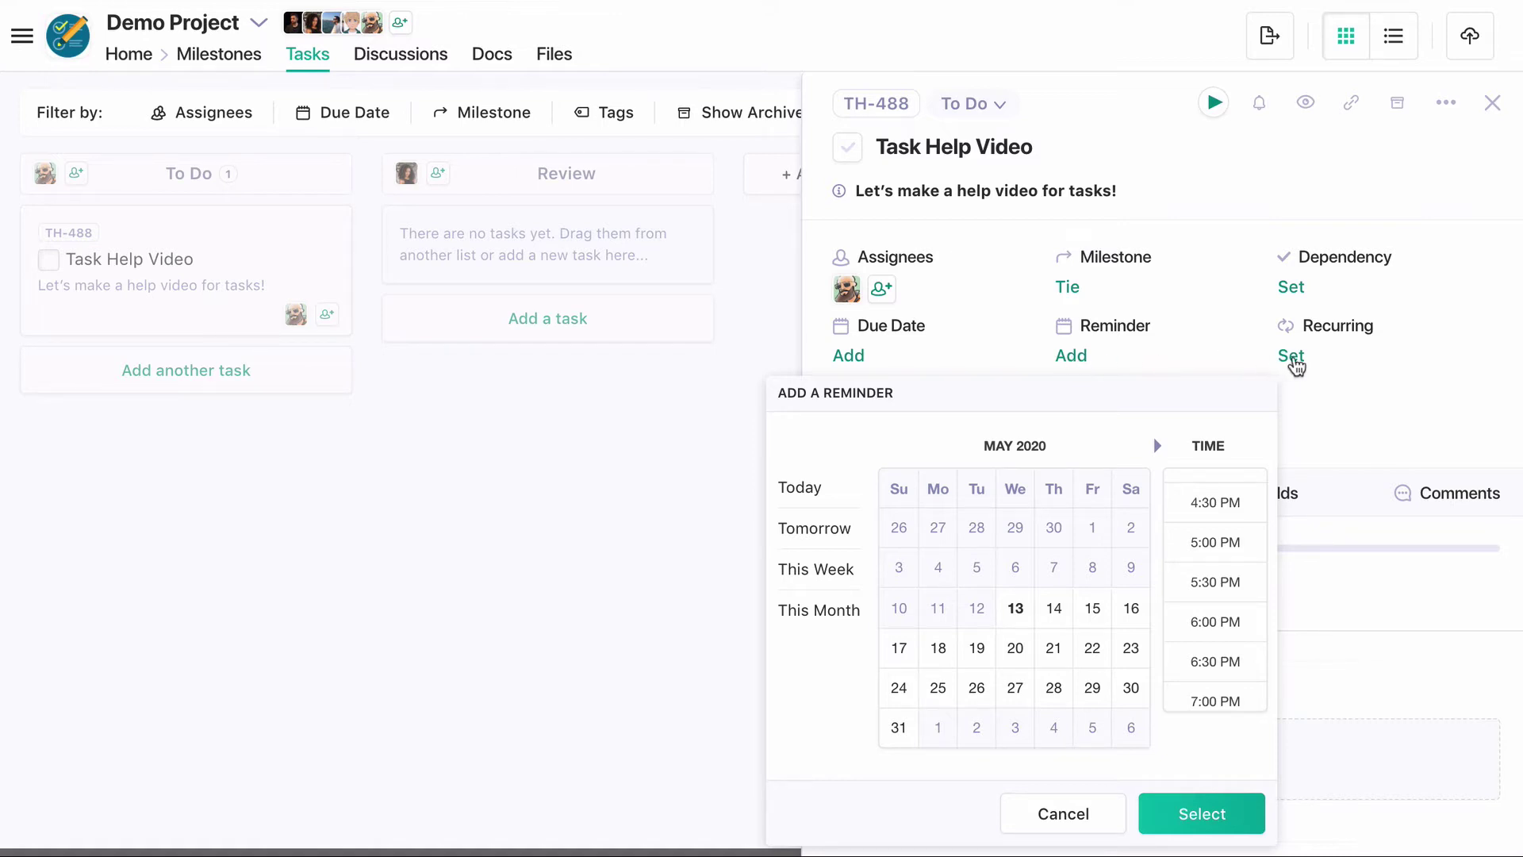
Try a date-based recurrence for the task on Mondays ending May 25, 2020, without saving it
{"action": "left_click", "coordinate": [1292, 357]}
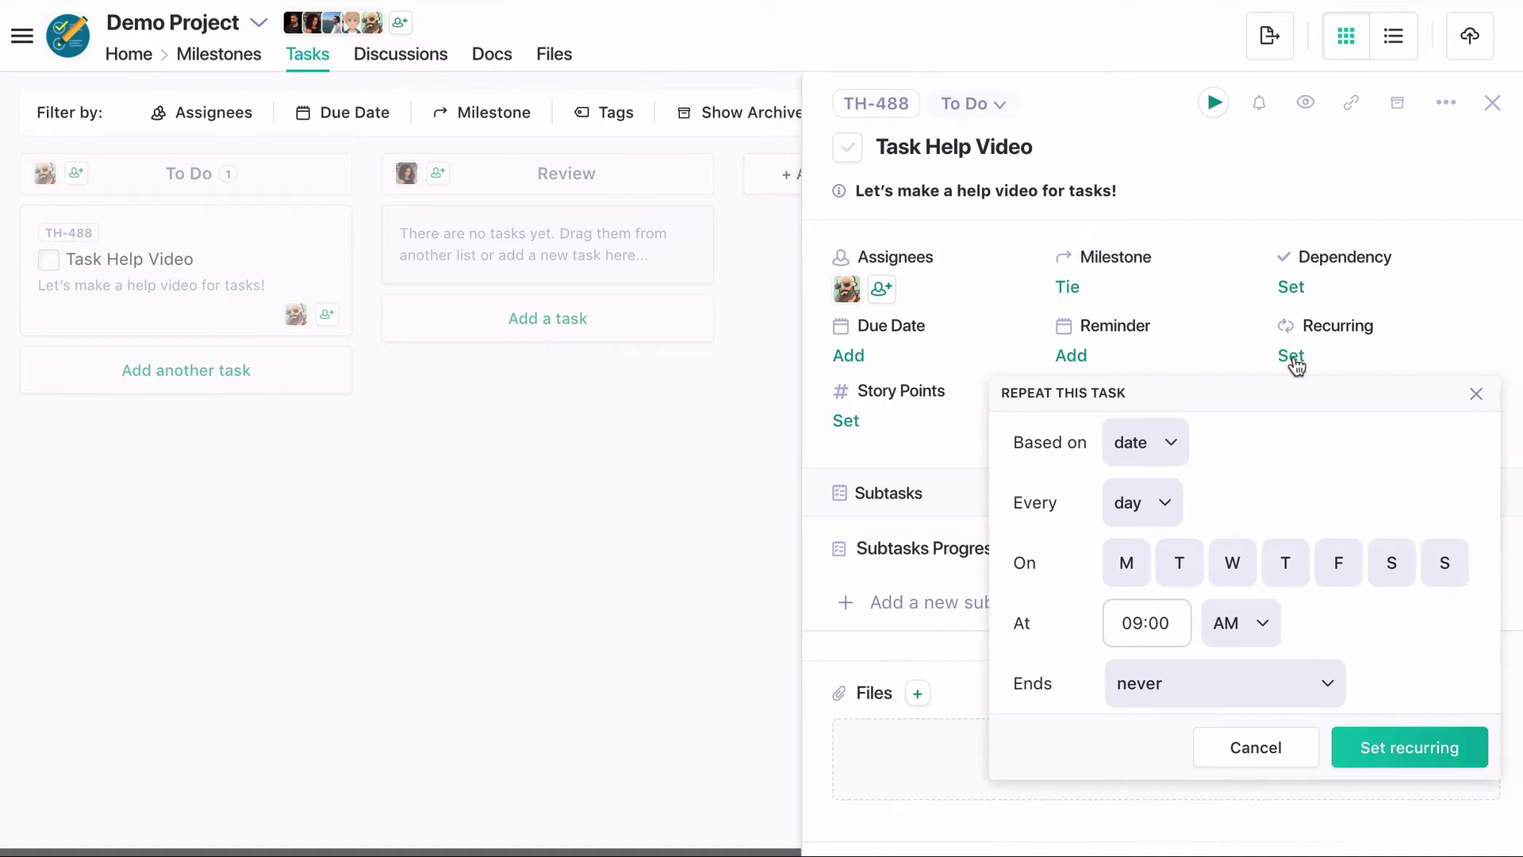
{"action": "left_click", "coordinate": [1130, 560]}
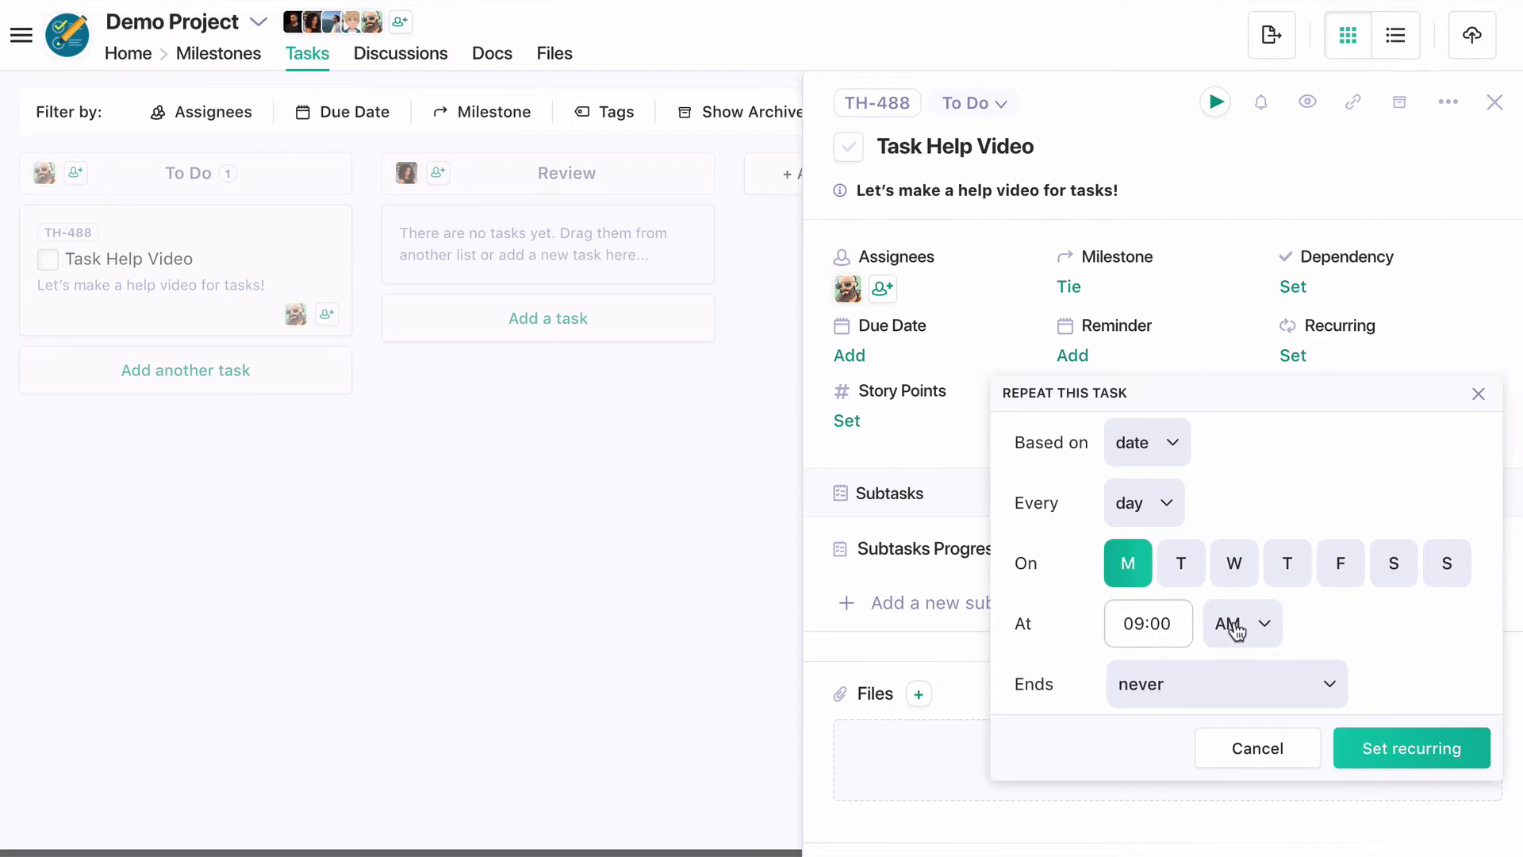
{"action": "left_click", "coordinate": [1222, 683]}
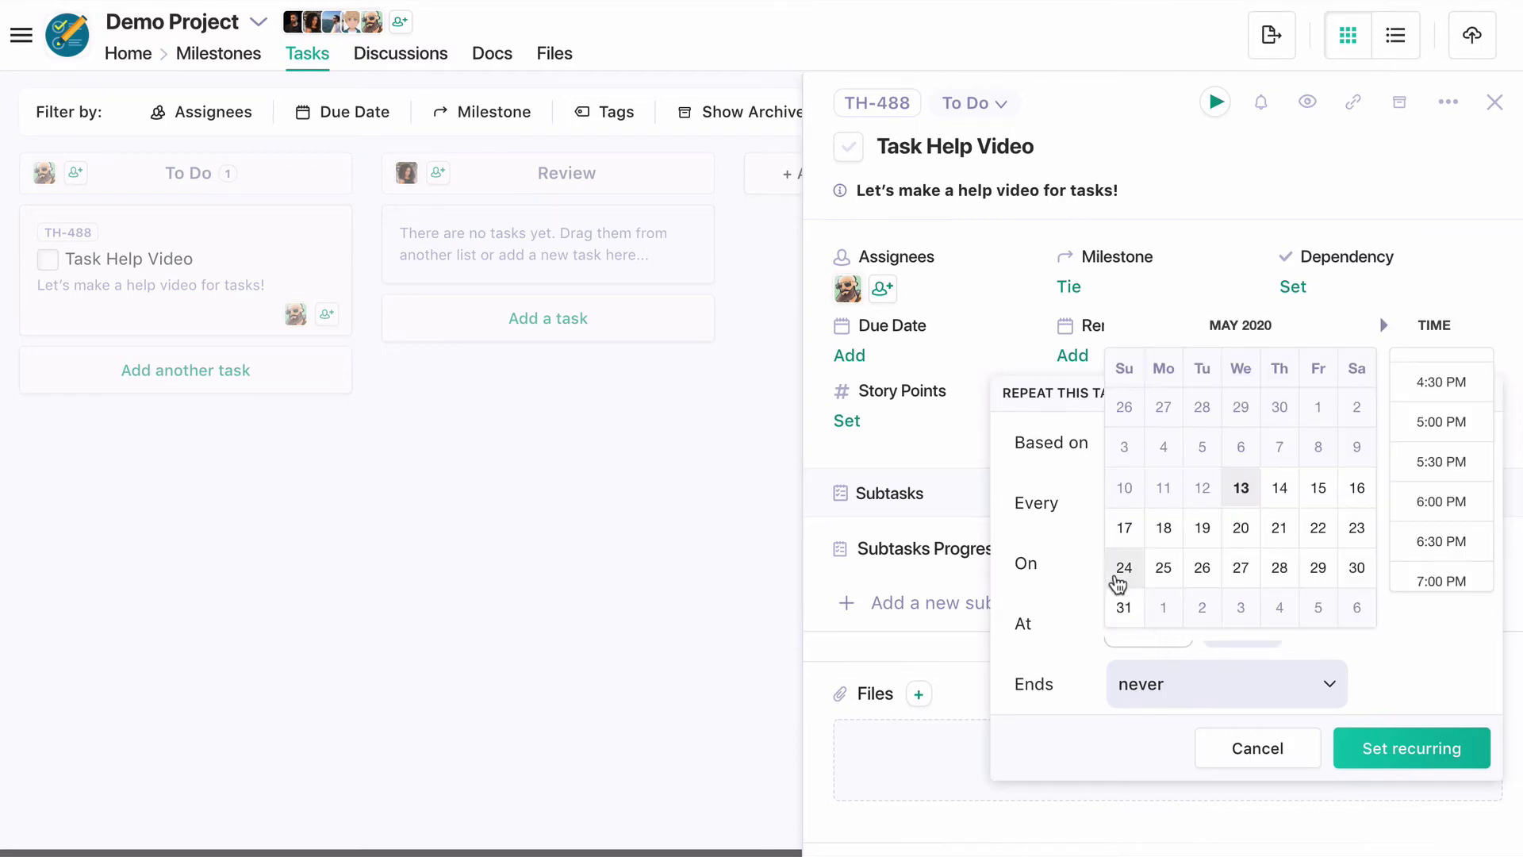
{"action": "left_click", "coordinate": [1152, 581]}
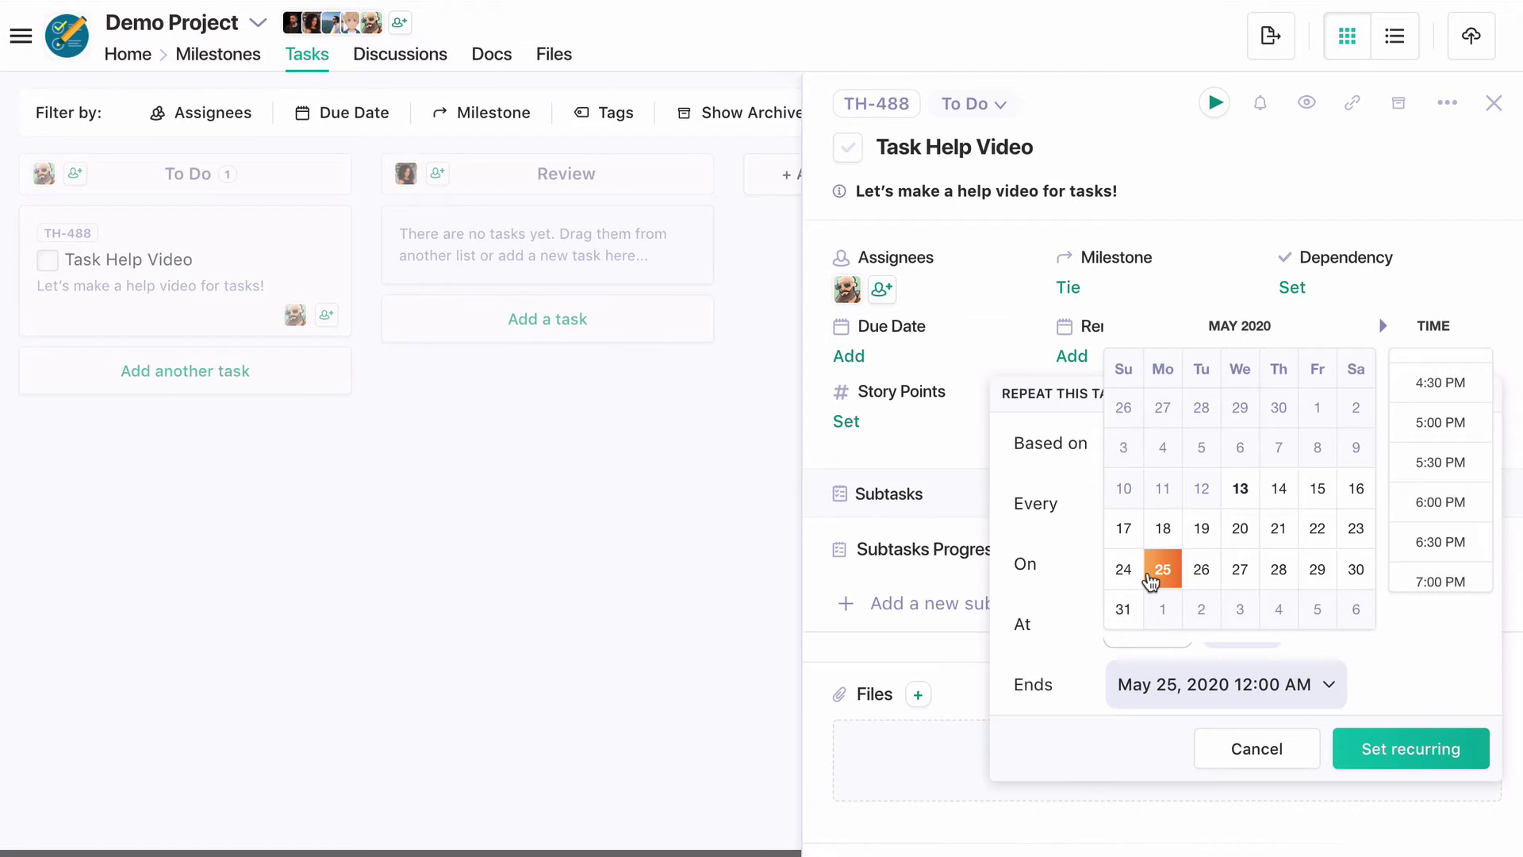
{"action": "left_click", "coordinate": [1214, 746]}
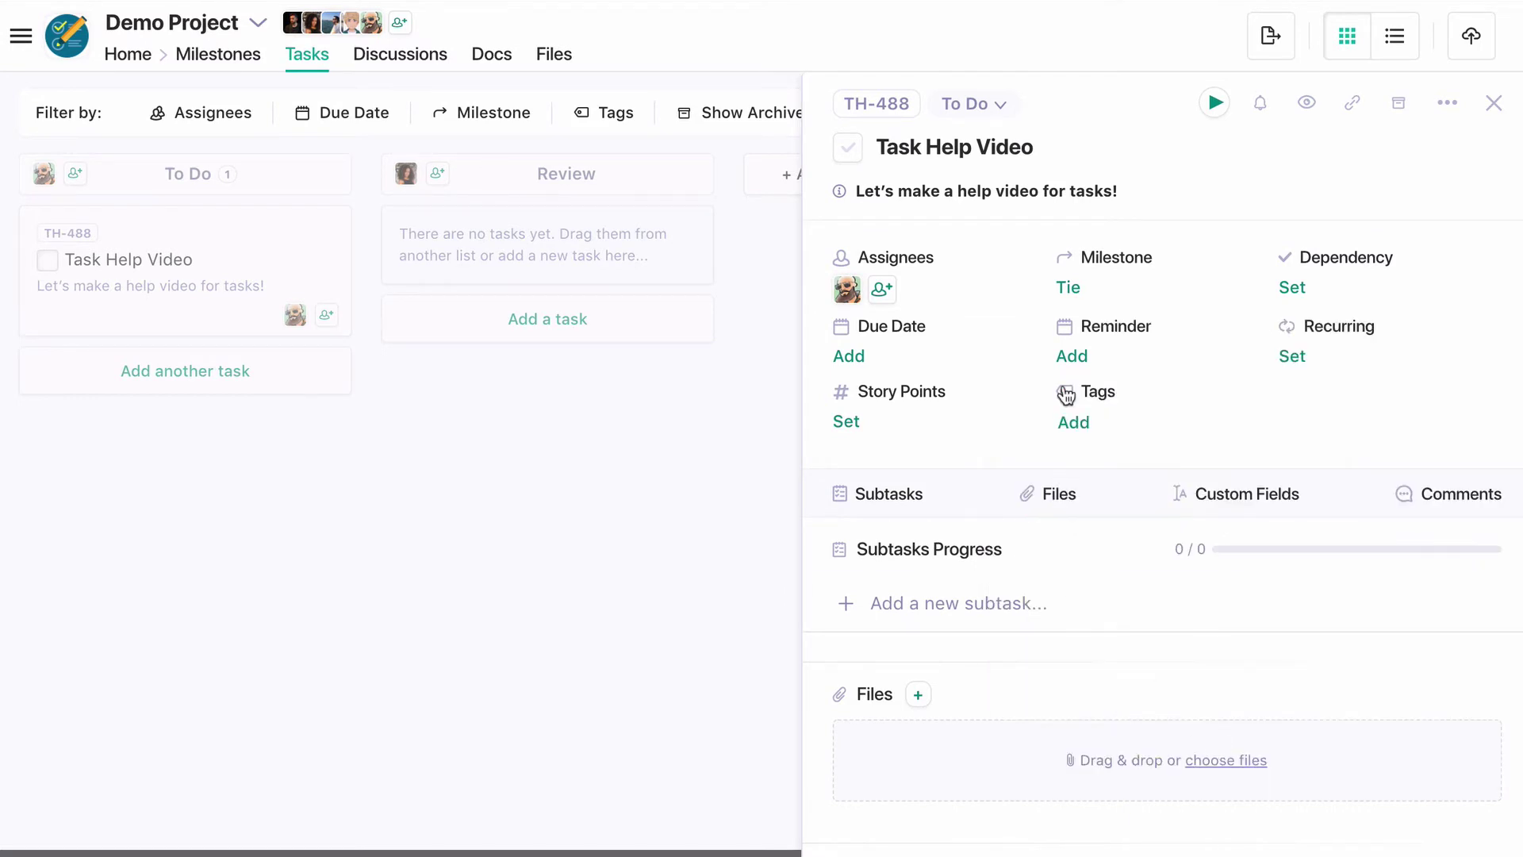
View the status-based and completion-based recurrence options for the task without saving either
{"action": "left_click", "coordinate": [1293, 358]}
{"action": "left_click", "coordinate": [1172, 448]}
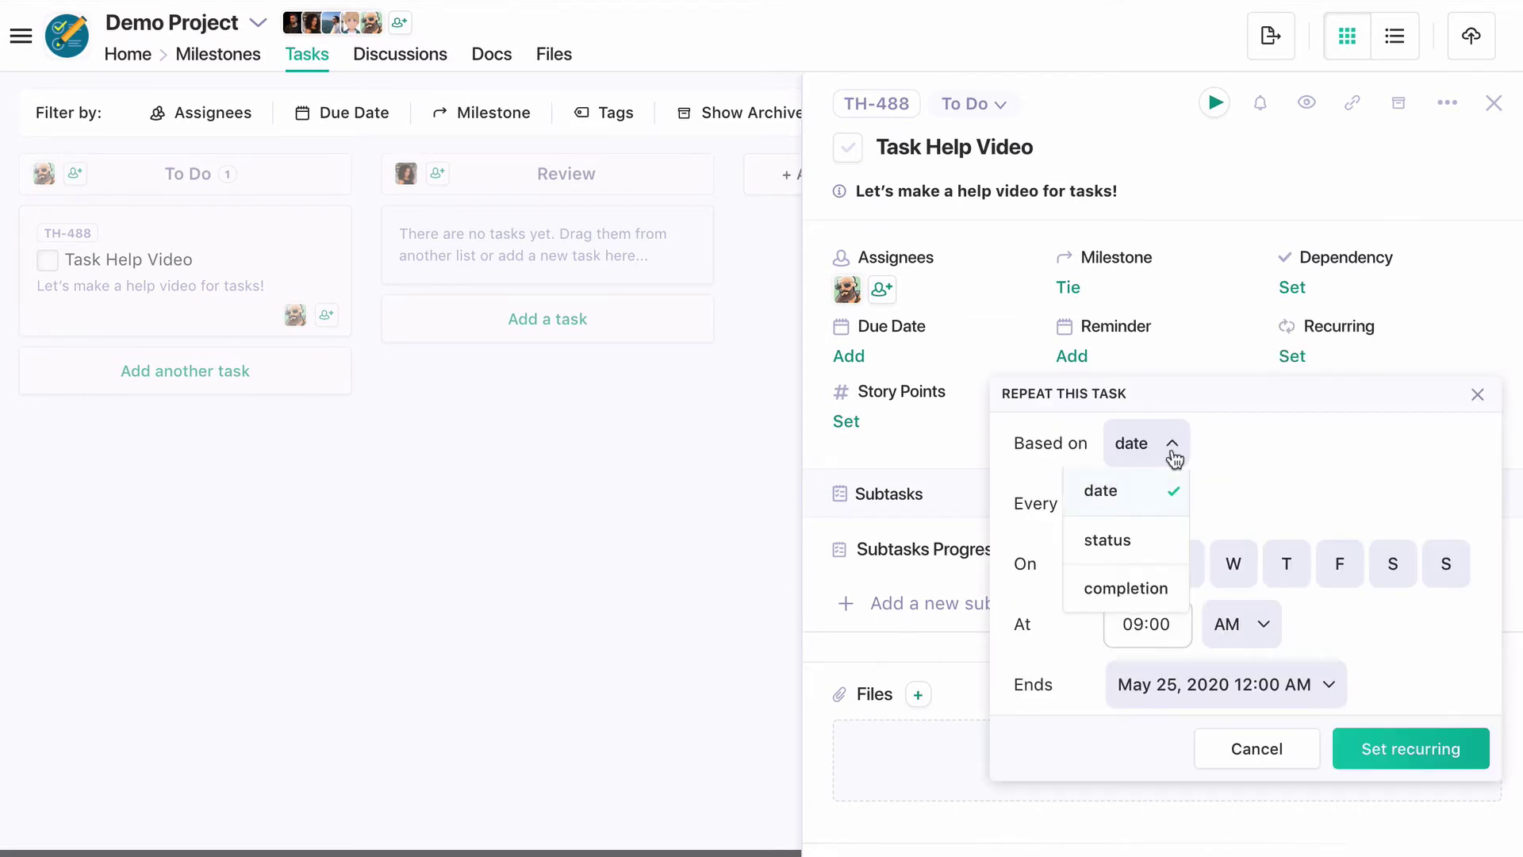
{"action": "left_click", "coordinate": [1132, 541]}
{"action": "left_click", "coordinate": [1180, 508]}
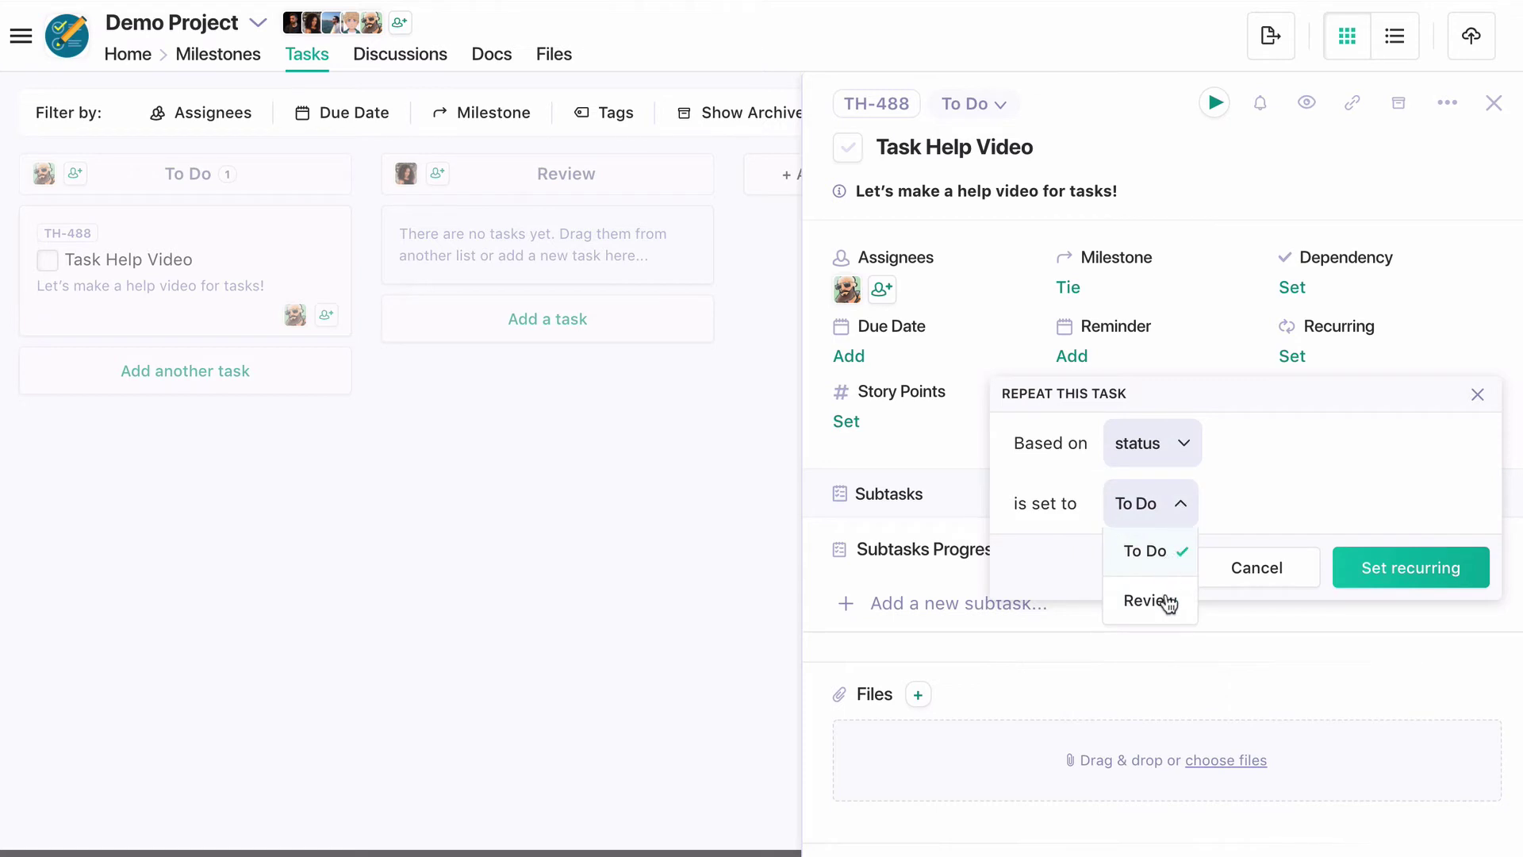
{"action": "left_click", "coordinate": [1477, 393]}
{"action": "left_click", "coordinate": [1293, 357]}
{"action": "left_click", "coordinate": [1184, 448]}
{"action": "left_click", "coordinate": [1150, 587]}
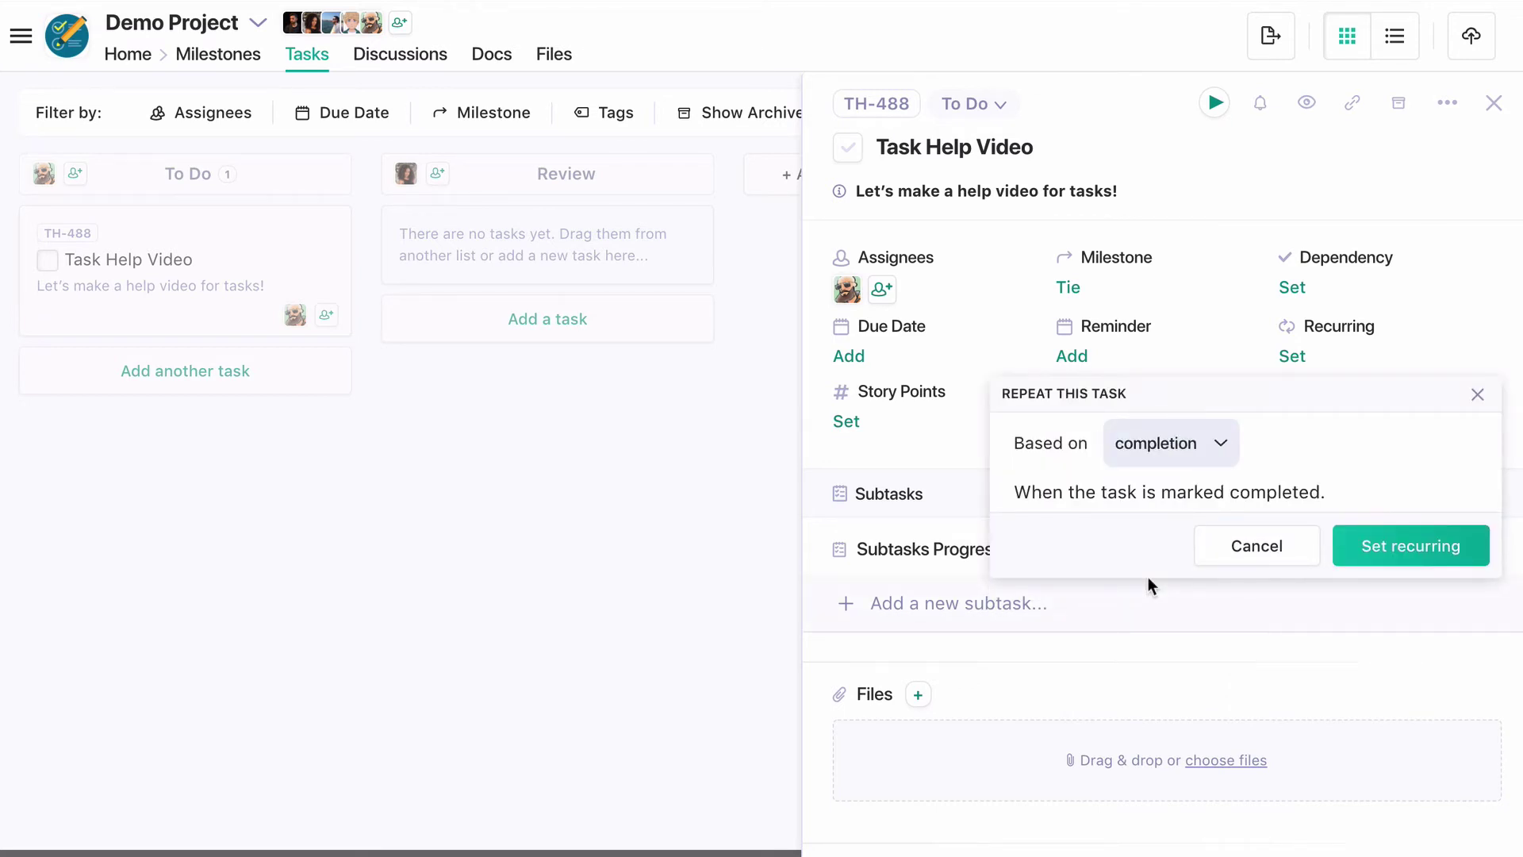
{"action": "left_click", "coordinate": [1286, 546]}
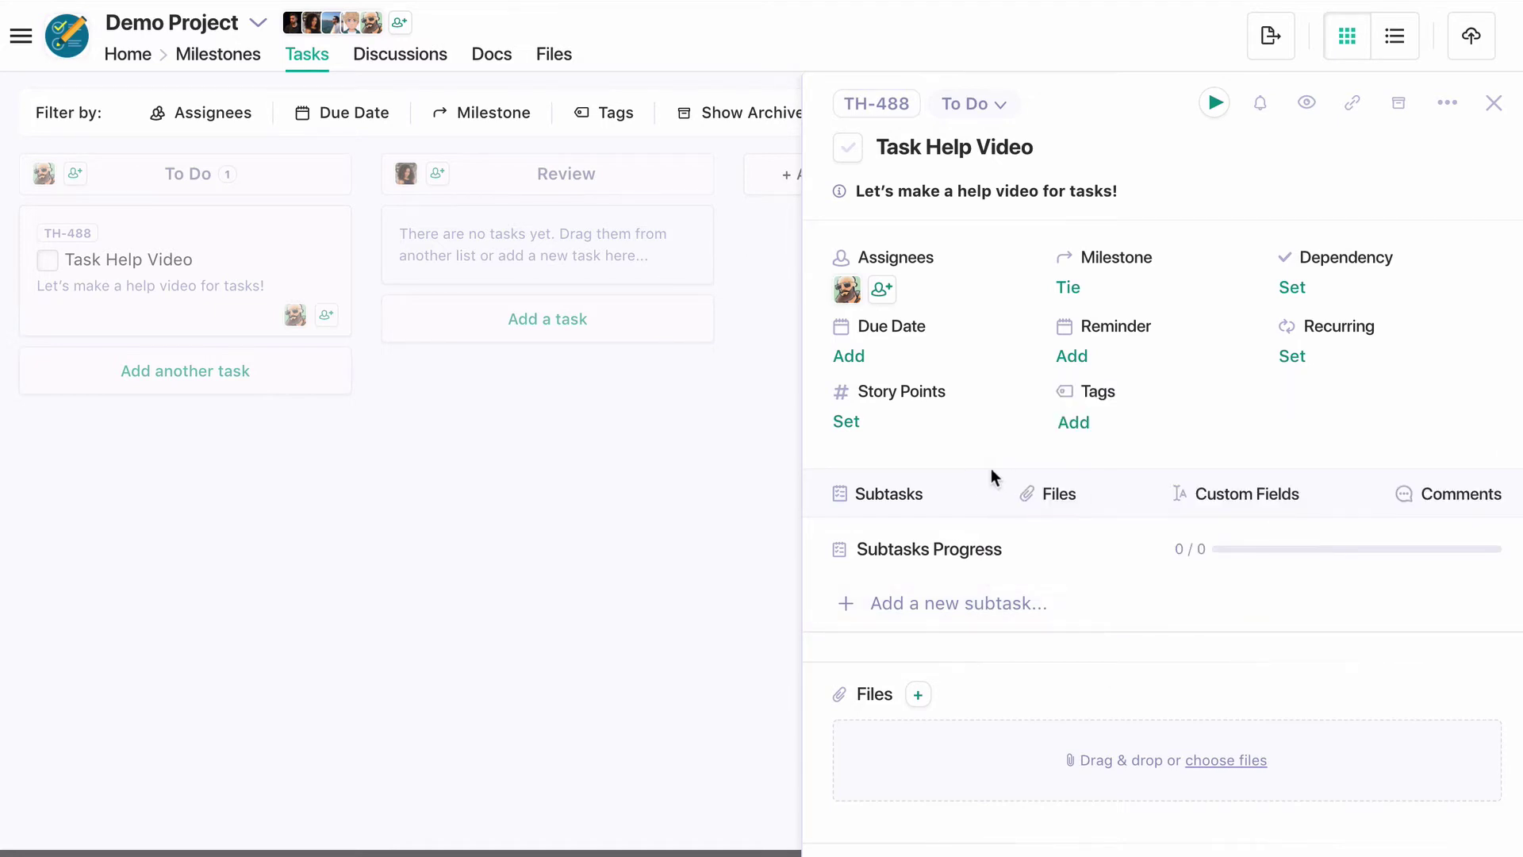
Set the task's story points to 2, and create and apply a purple tag named Help Center
{"action": "left_click", "coordinate": [854, 421]}
{"action": "type", "text": "2"}
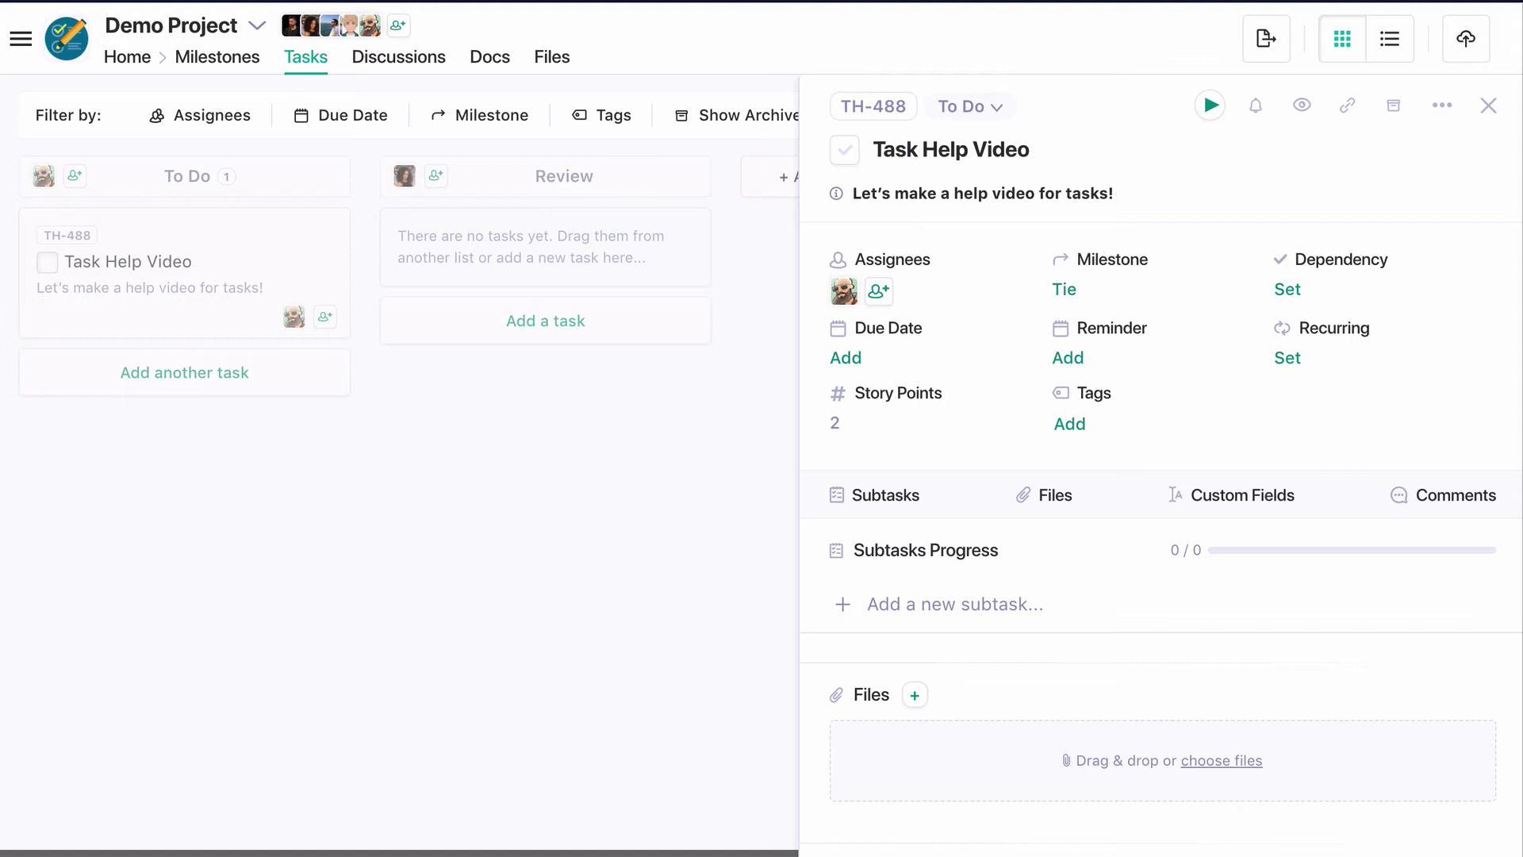
{"action": "left_click", "coordinate": [1084, 423]}
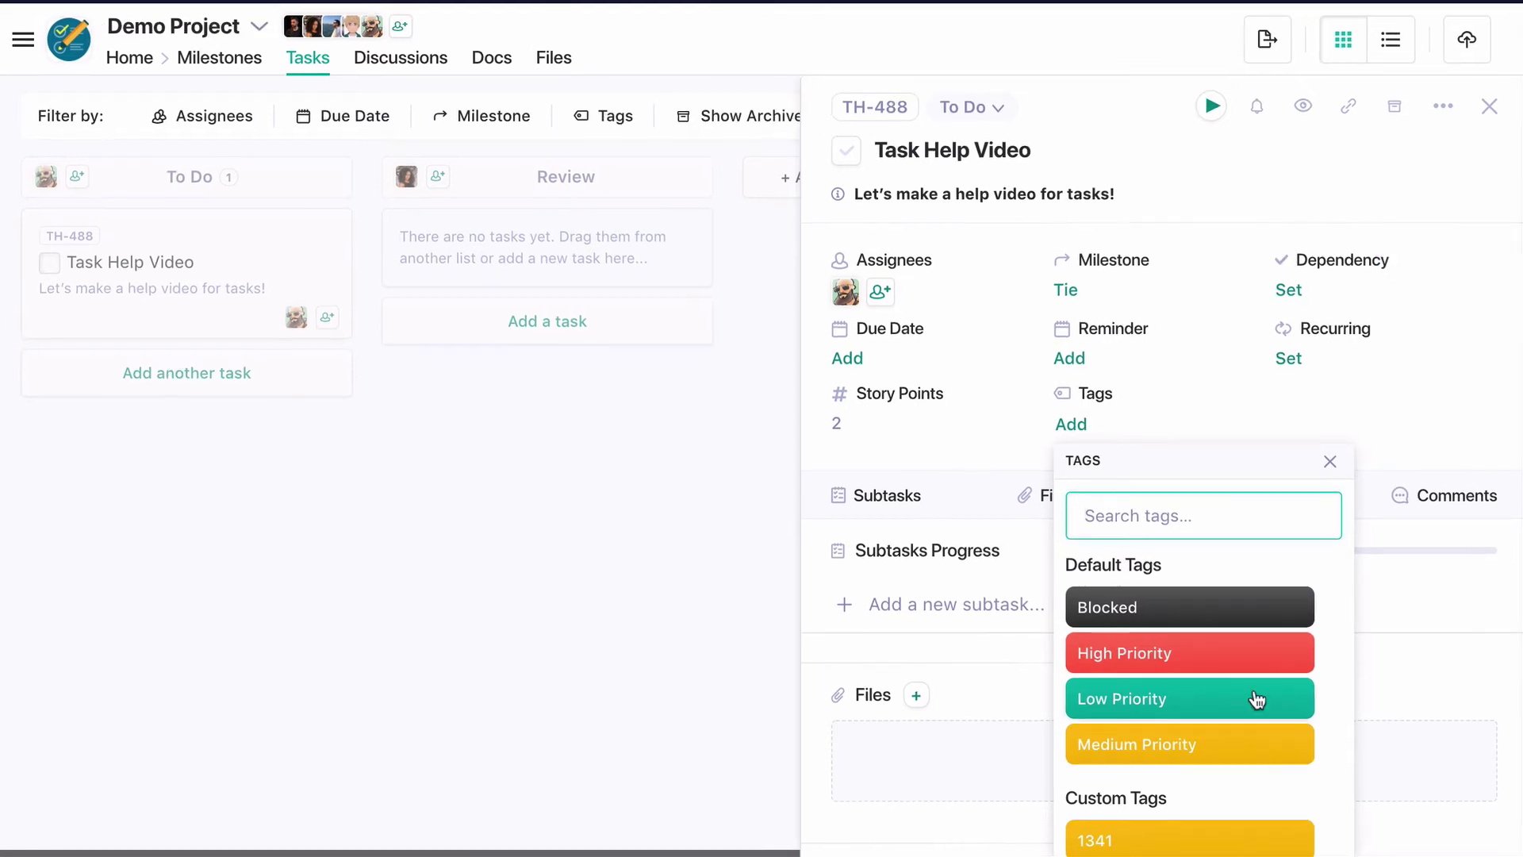
{"action": "scroll", "coordinate": [1258, 697], "scroll_direction": "down", "scroll_amount": 15}
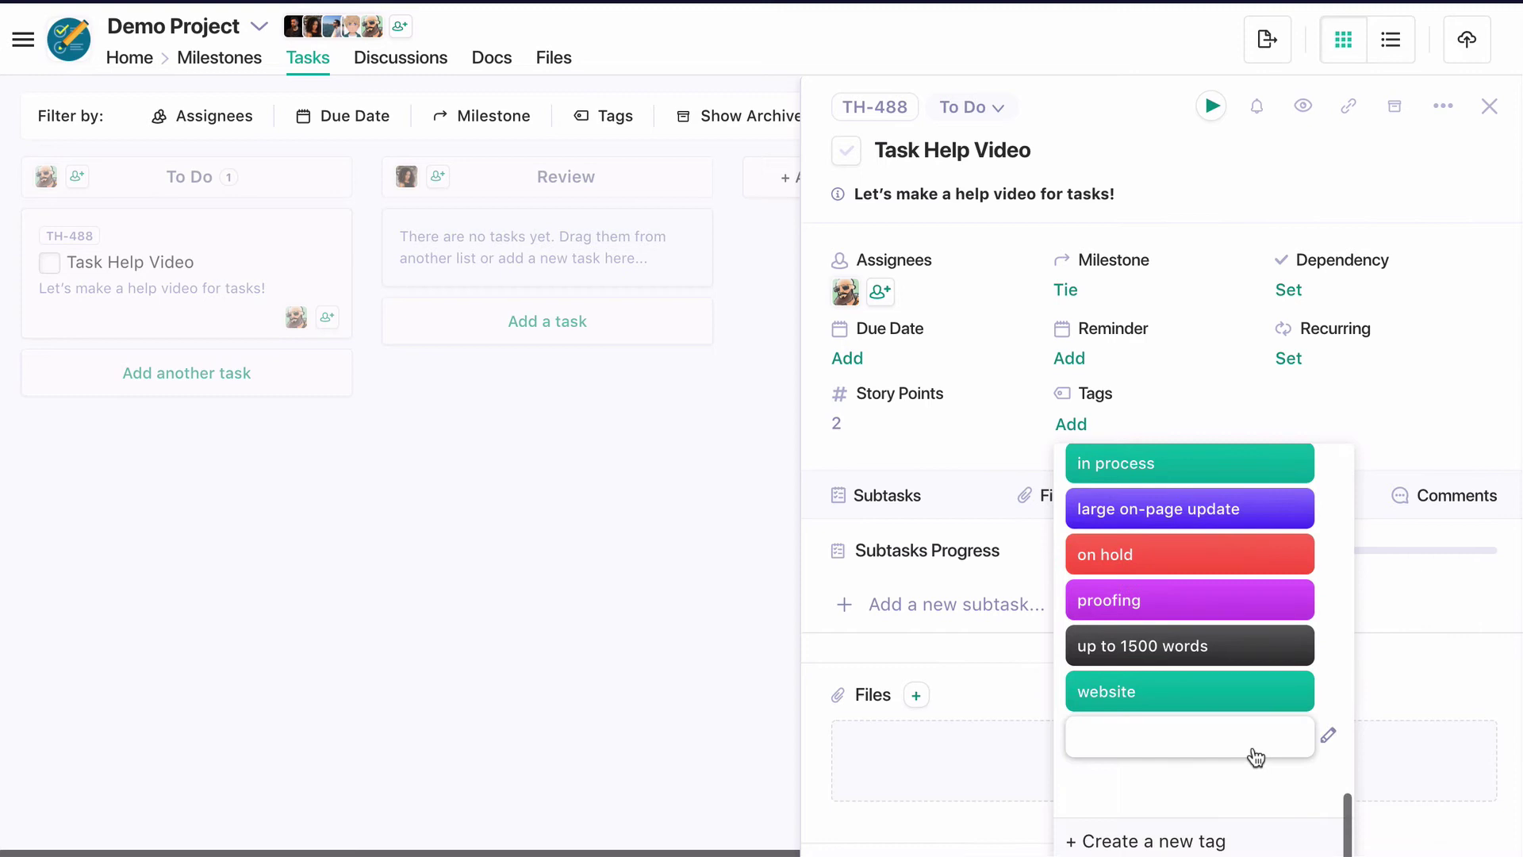
{"action": "left_click", "coordinate": [1206, 843]}
{"action": "type", "text": "Hel"}
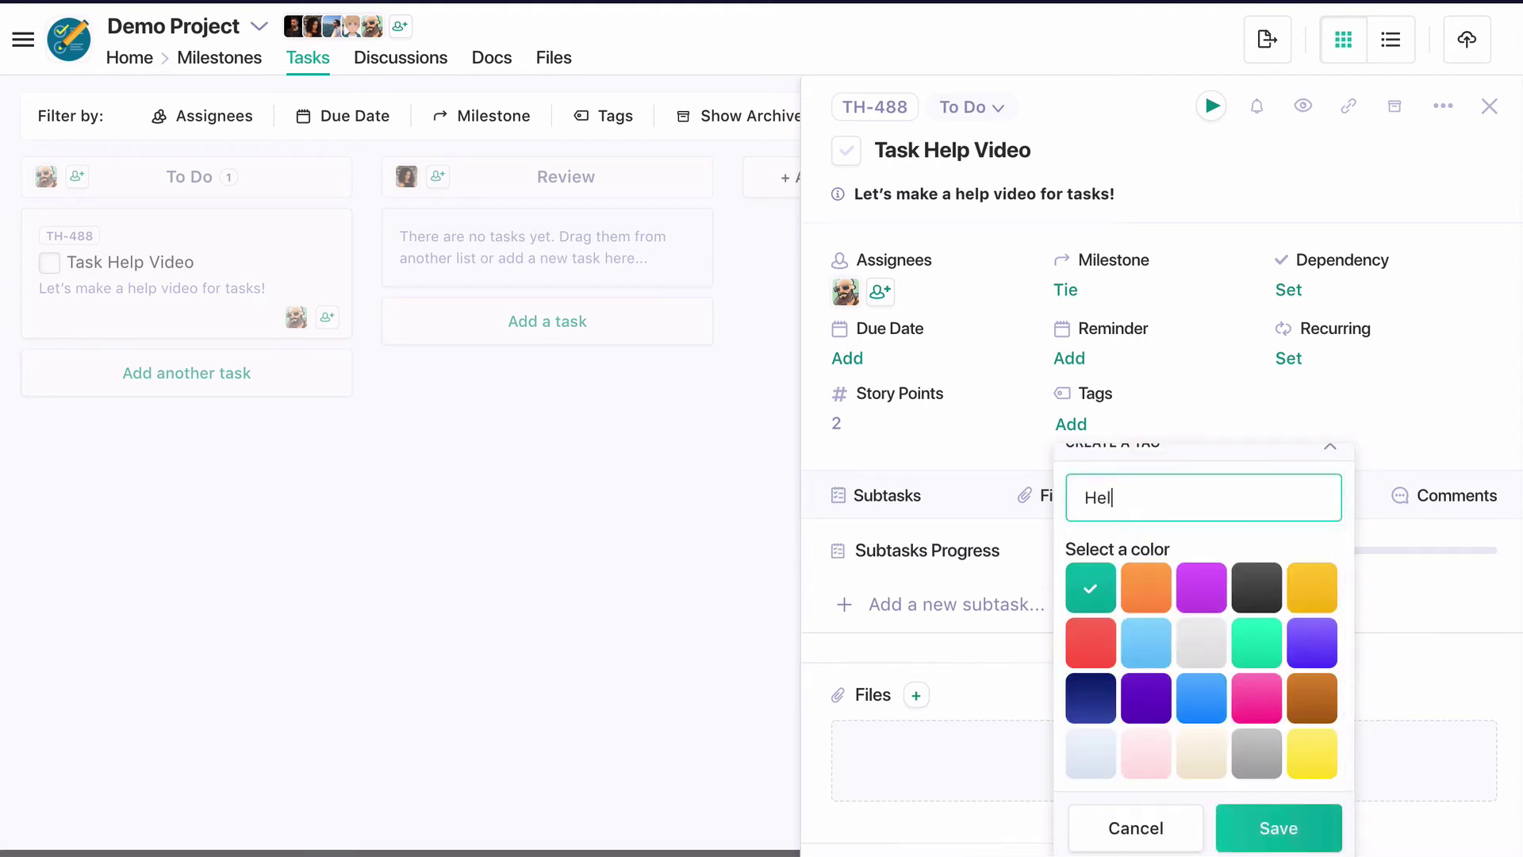
{"action": "type", "text": "p Center"}
{"action": "left_click", "coordinate": [1207, 599]}
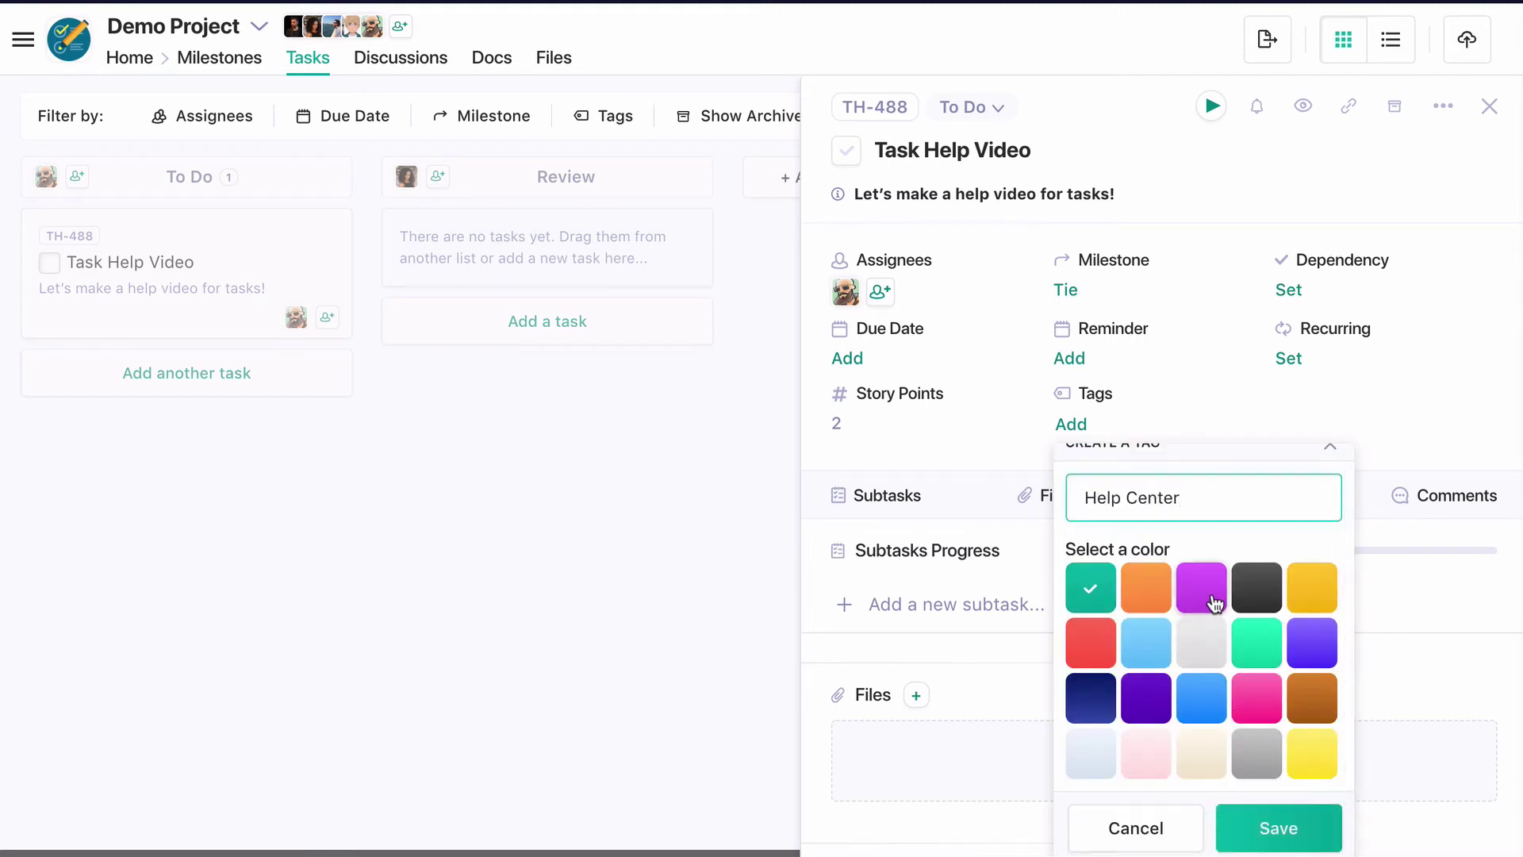
{"action": "left_click", "coordinate": [1277, 828]}
{"action": "left_click", "coordinate": [1327, 464]}
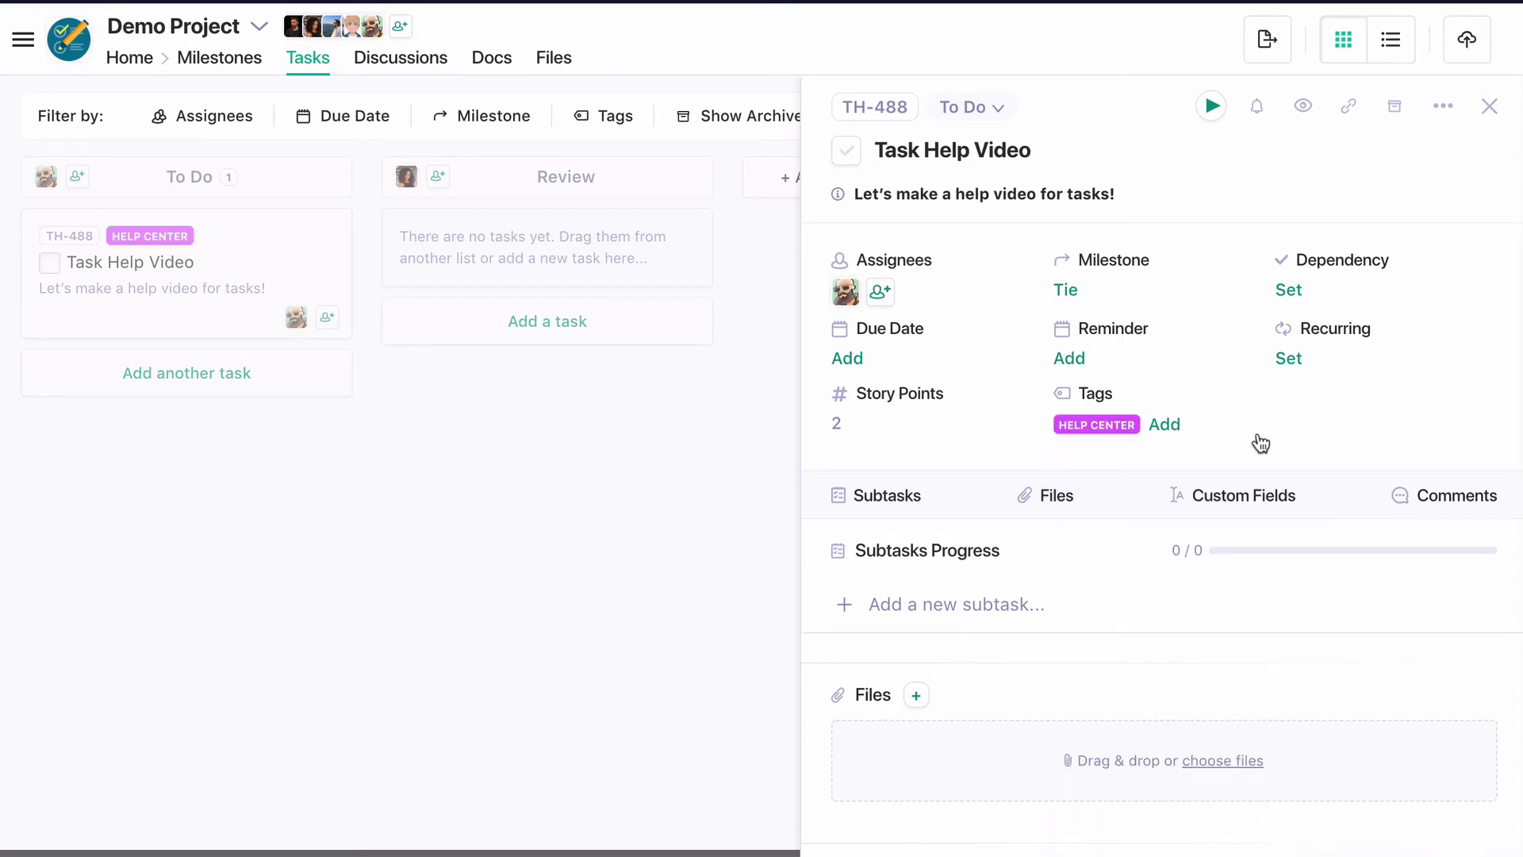
Add the subtasks Script, Audio and Video to the task, and mark Script and Audio as completed
{"action": "left_click", "coordinate": [879, 605]}
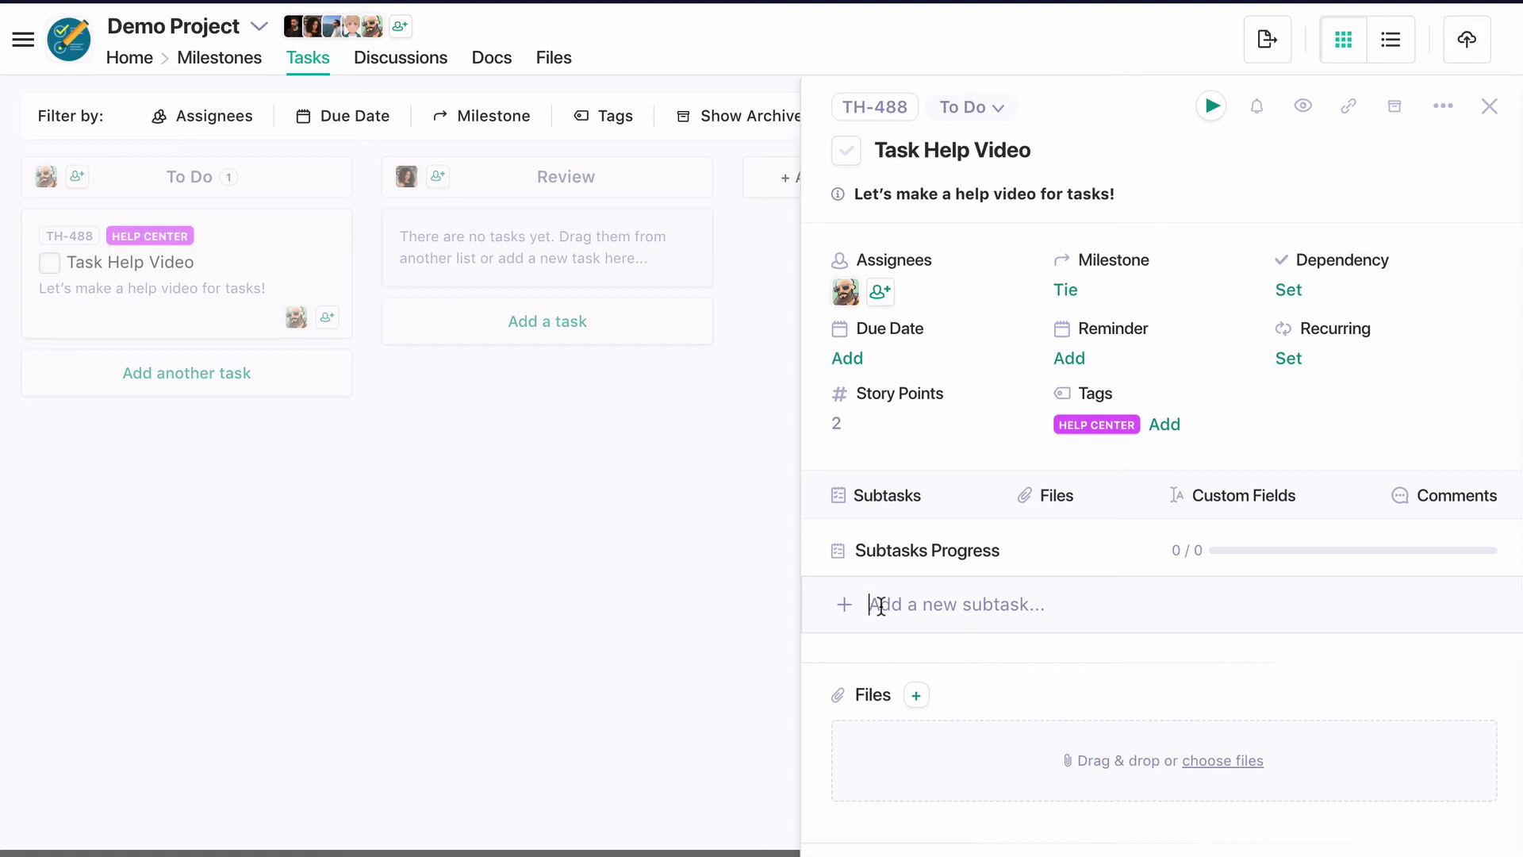
{"action": "type", "text": "Script"}
{"action": "key", "text": "Return"}
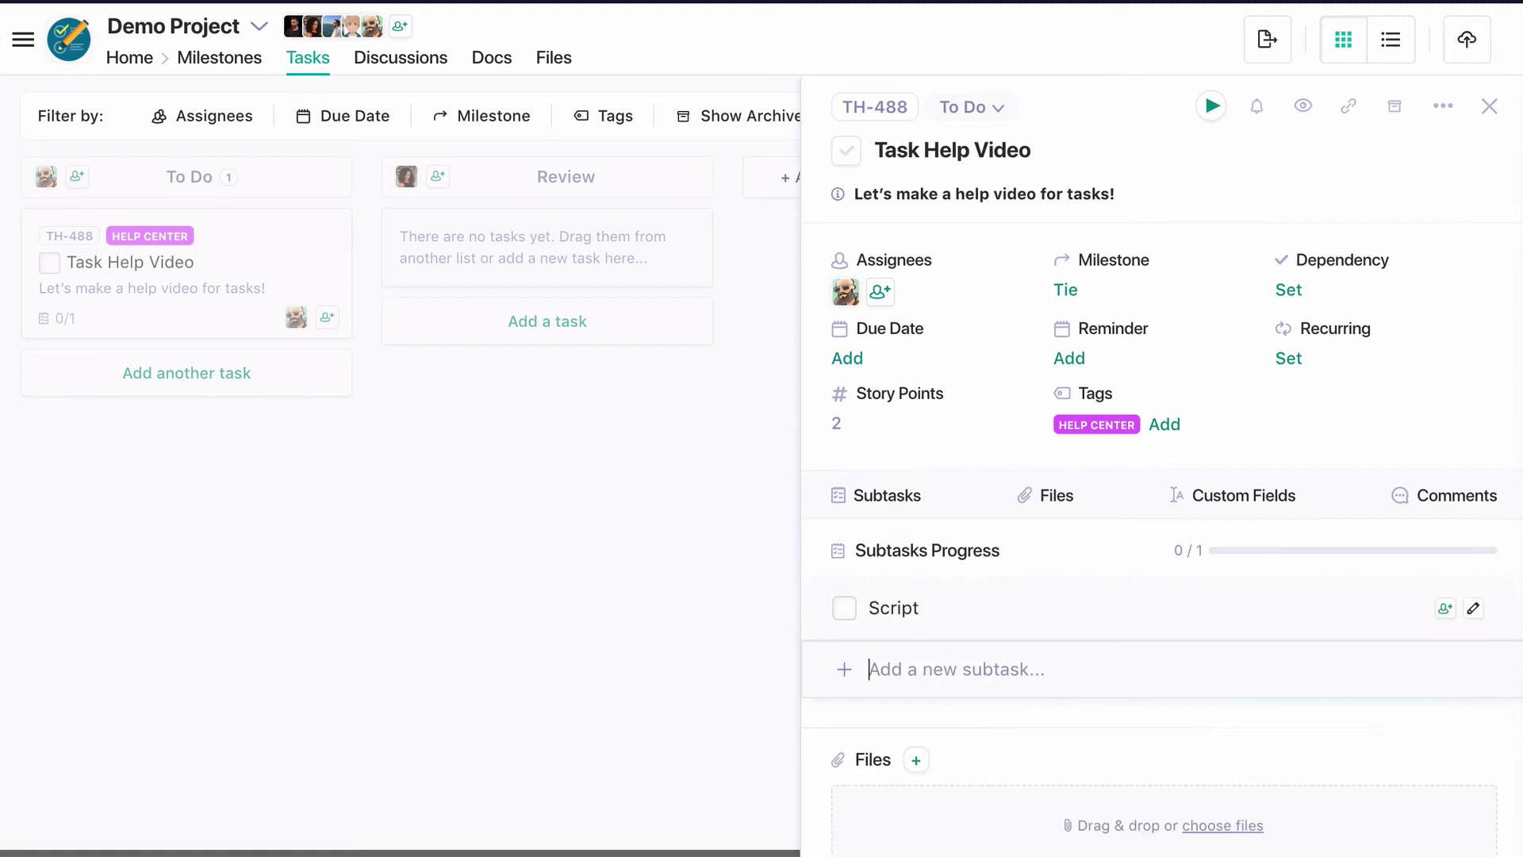
{"action": "type", "text": "Audio"}
{"action": "key", "text": "Return"}
{"action": "type", "text": "Video"}
{"action": "key", "text": "Return"}
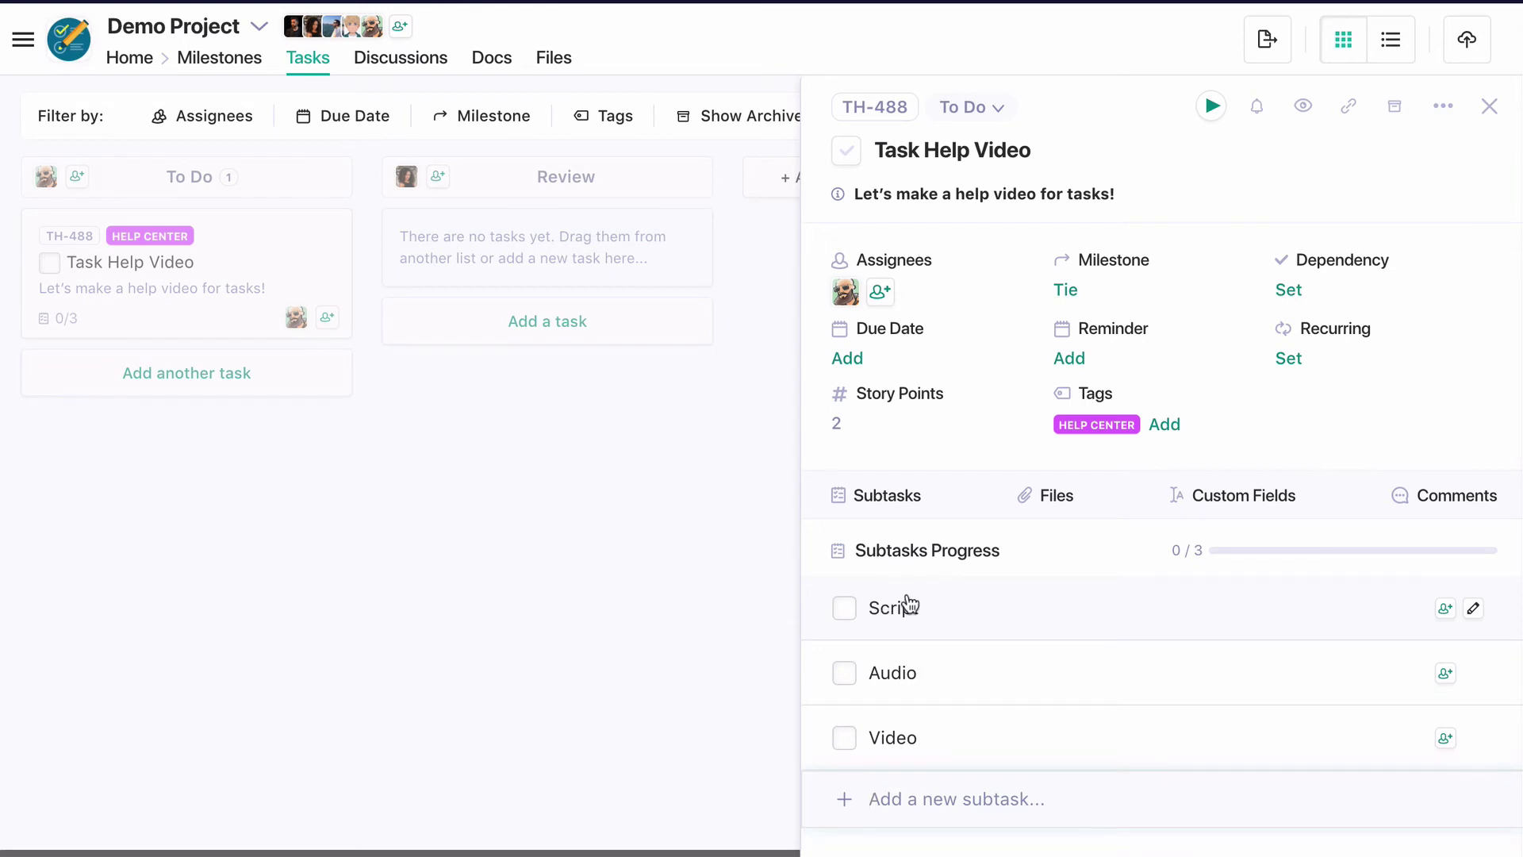
{"action": "left_click", "coordinate": [844, 611]}
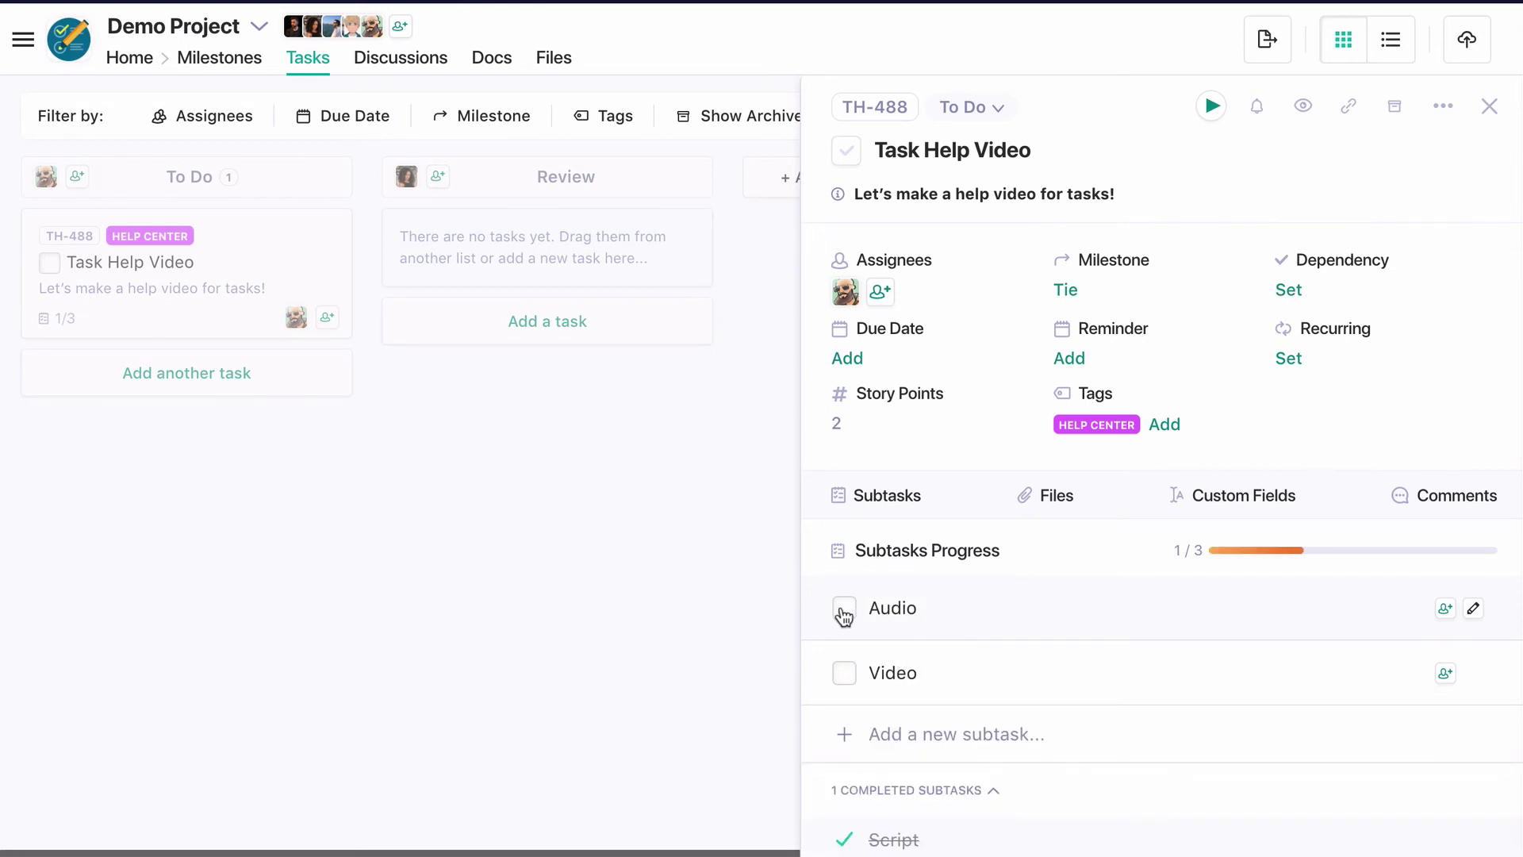
{"action": "left_click", "coordinate": [844, 611]}
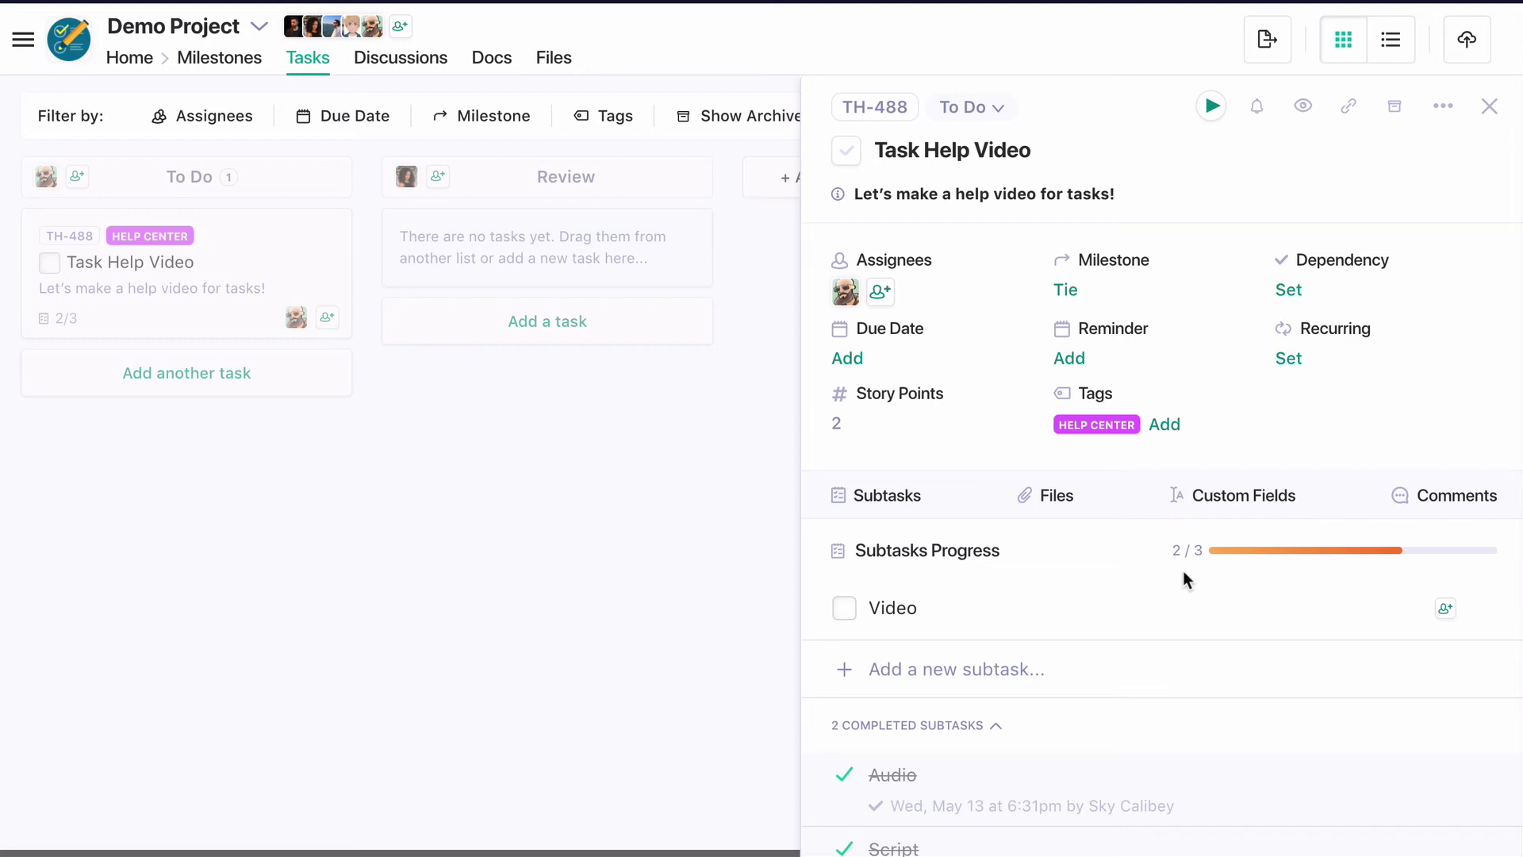
View the task's file upload sources and the Nifty Docs document picker without attaching anything
{"action": "scroll", "coordinate": [1183, 570], "scroll_direction": "down", "scroll_amount": 5}
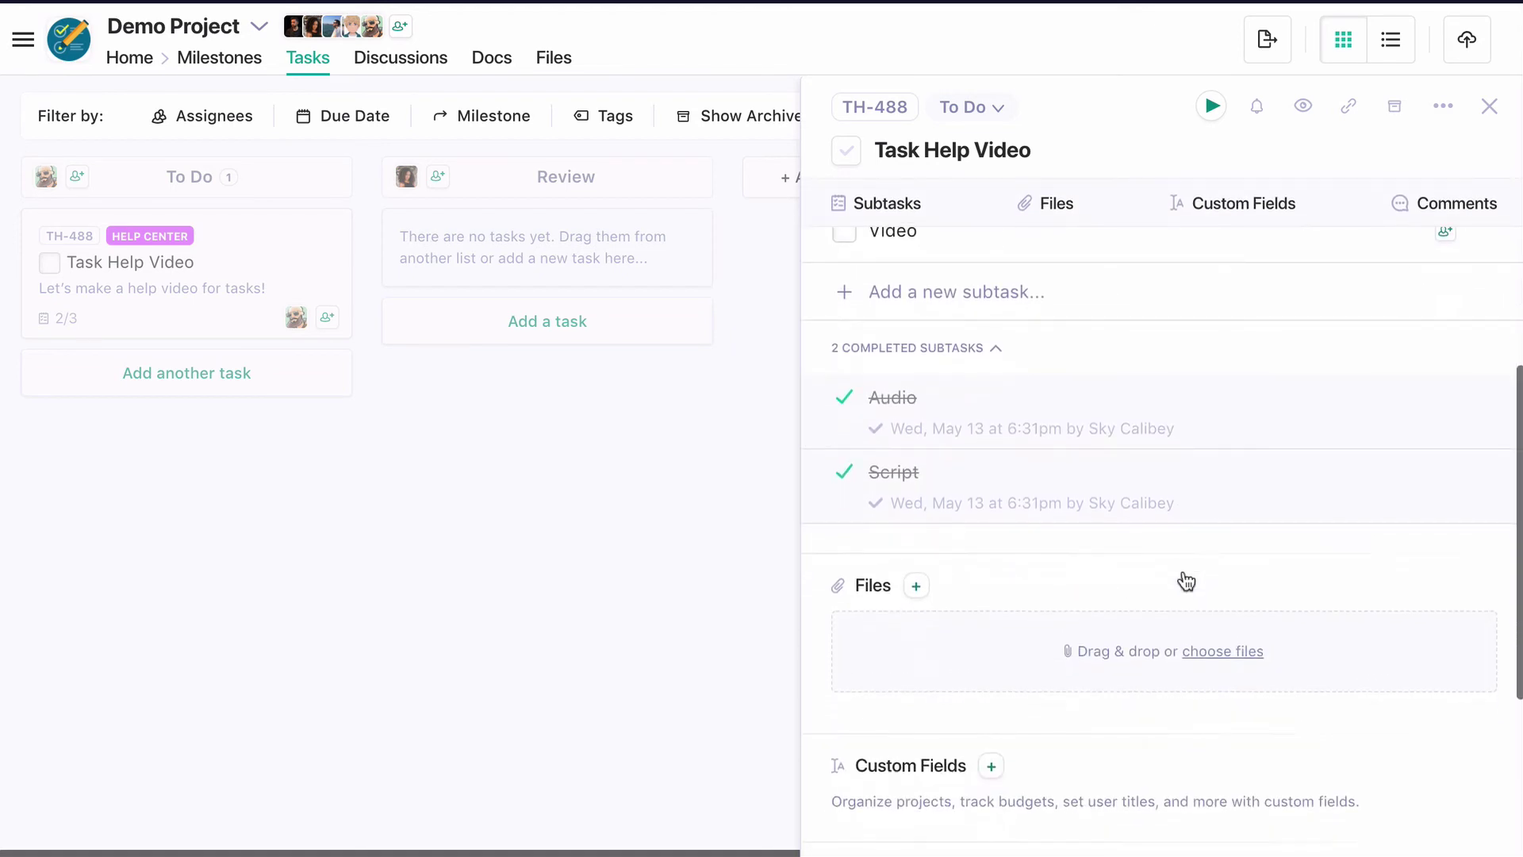
{"action": "left_click", "coordinate": [916, 585]}
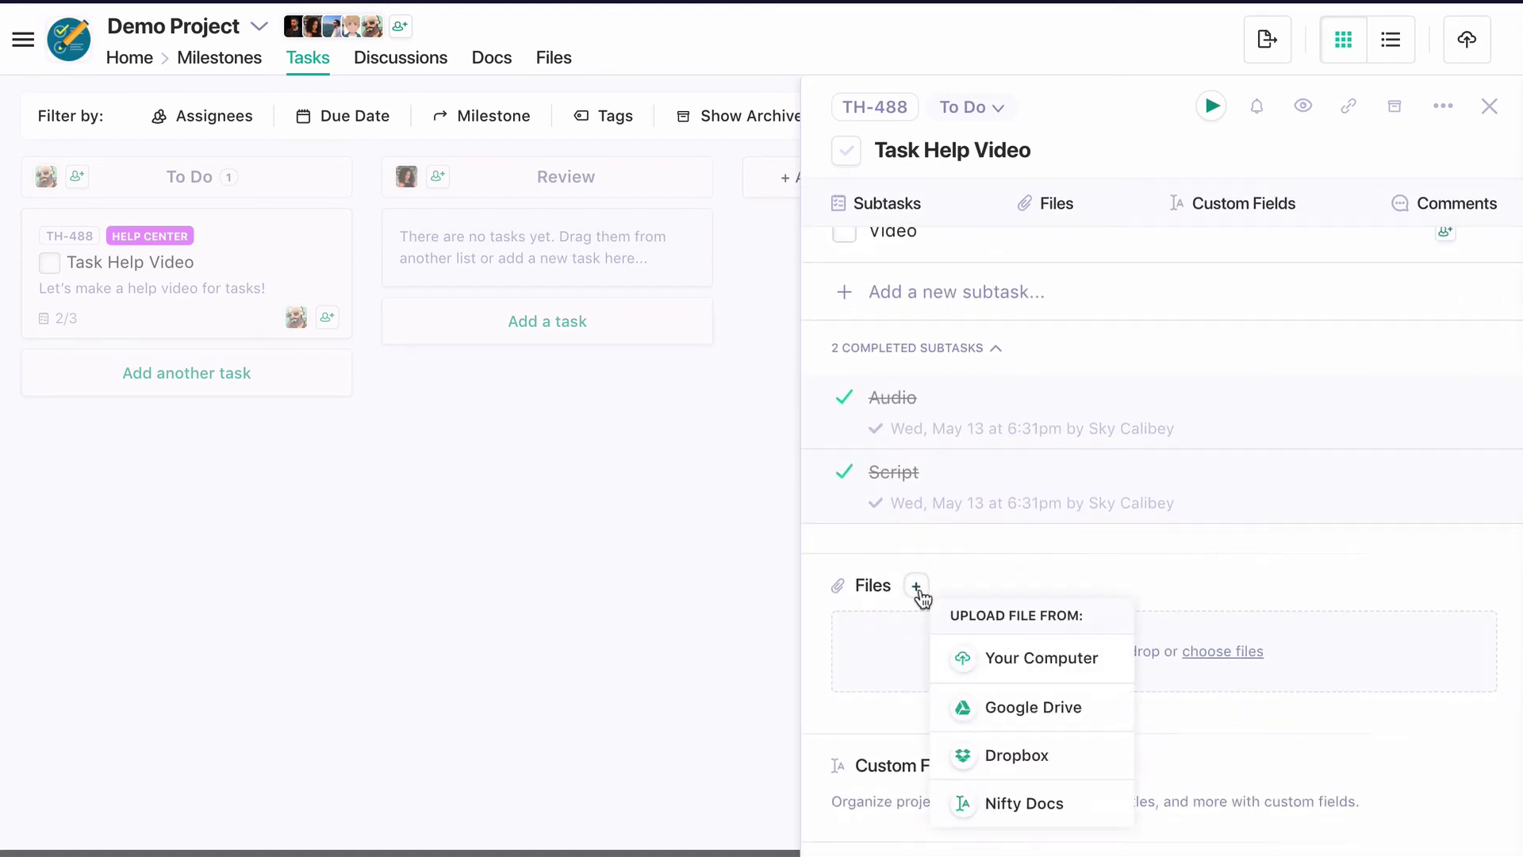
{"action": "left_click", "coordinate": [1006, 799]}
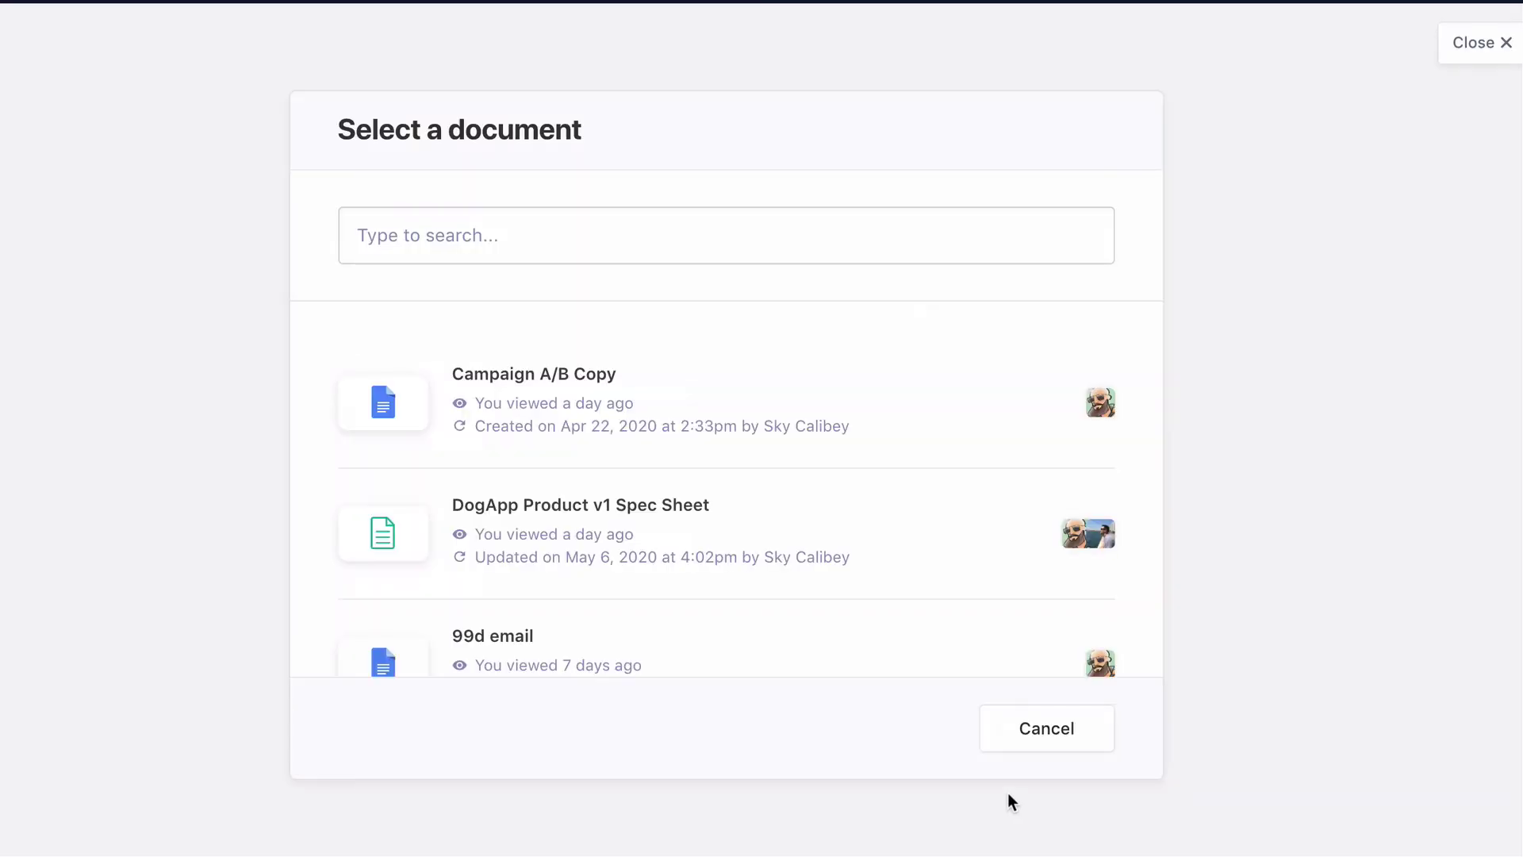
{"action": "left_click", "coordinate": [1052, 738]}
Hide the activity entries in the task's comments section, and show them again
{"action": "scroll", "coordinate": [1060, 725], "scroll_direction": "down", "scroll_amount": 4}
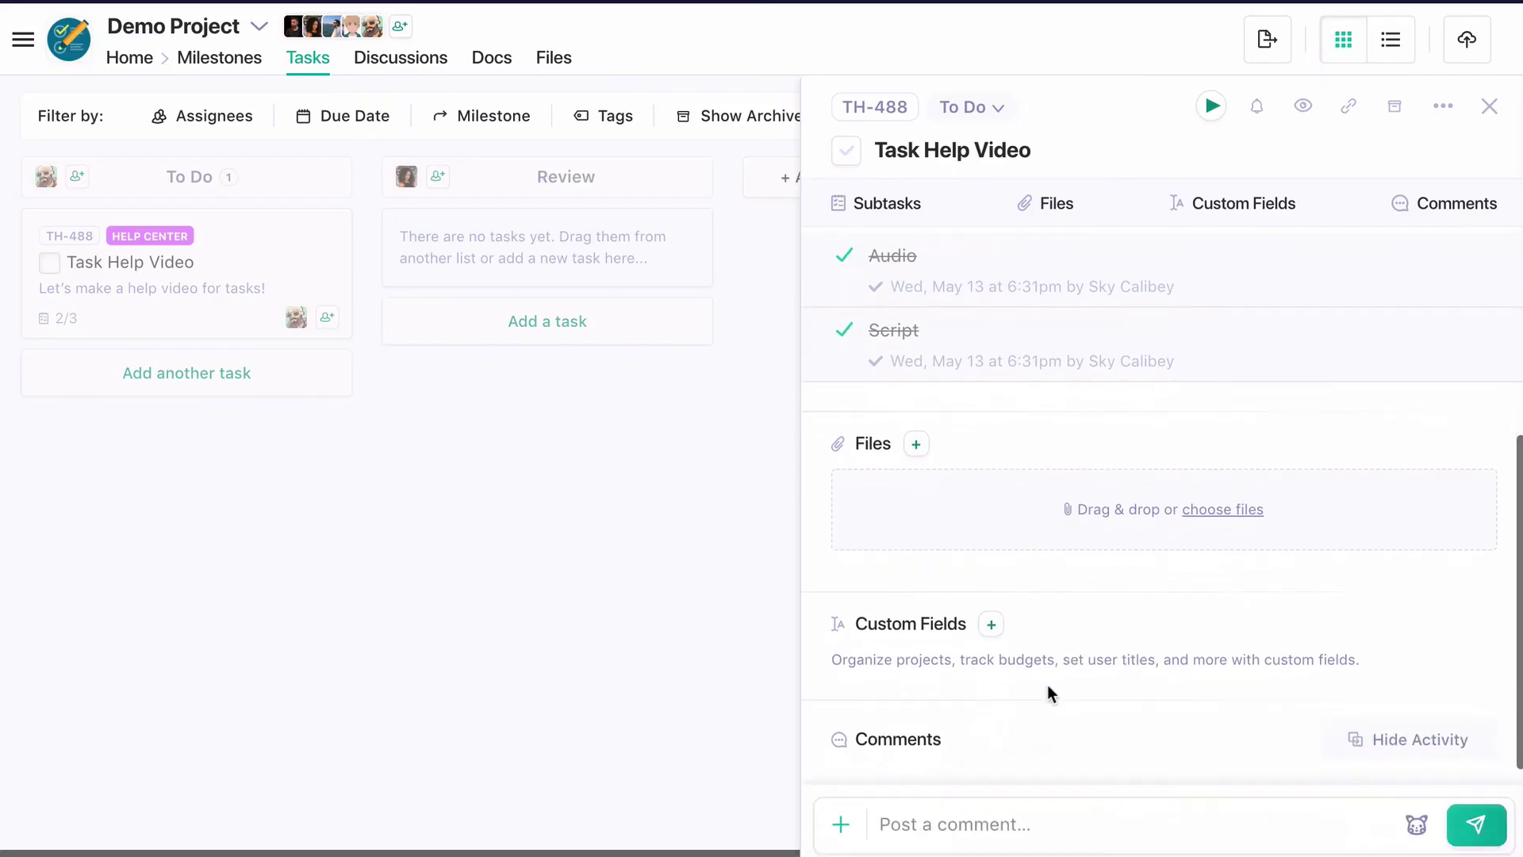
{"action": "scroll", "coordinate": [1050, 681], "scroll_direction": "down", "scroll_amount": 1}
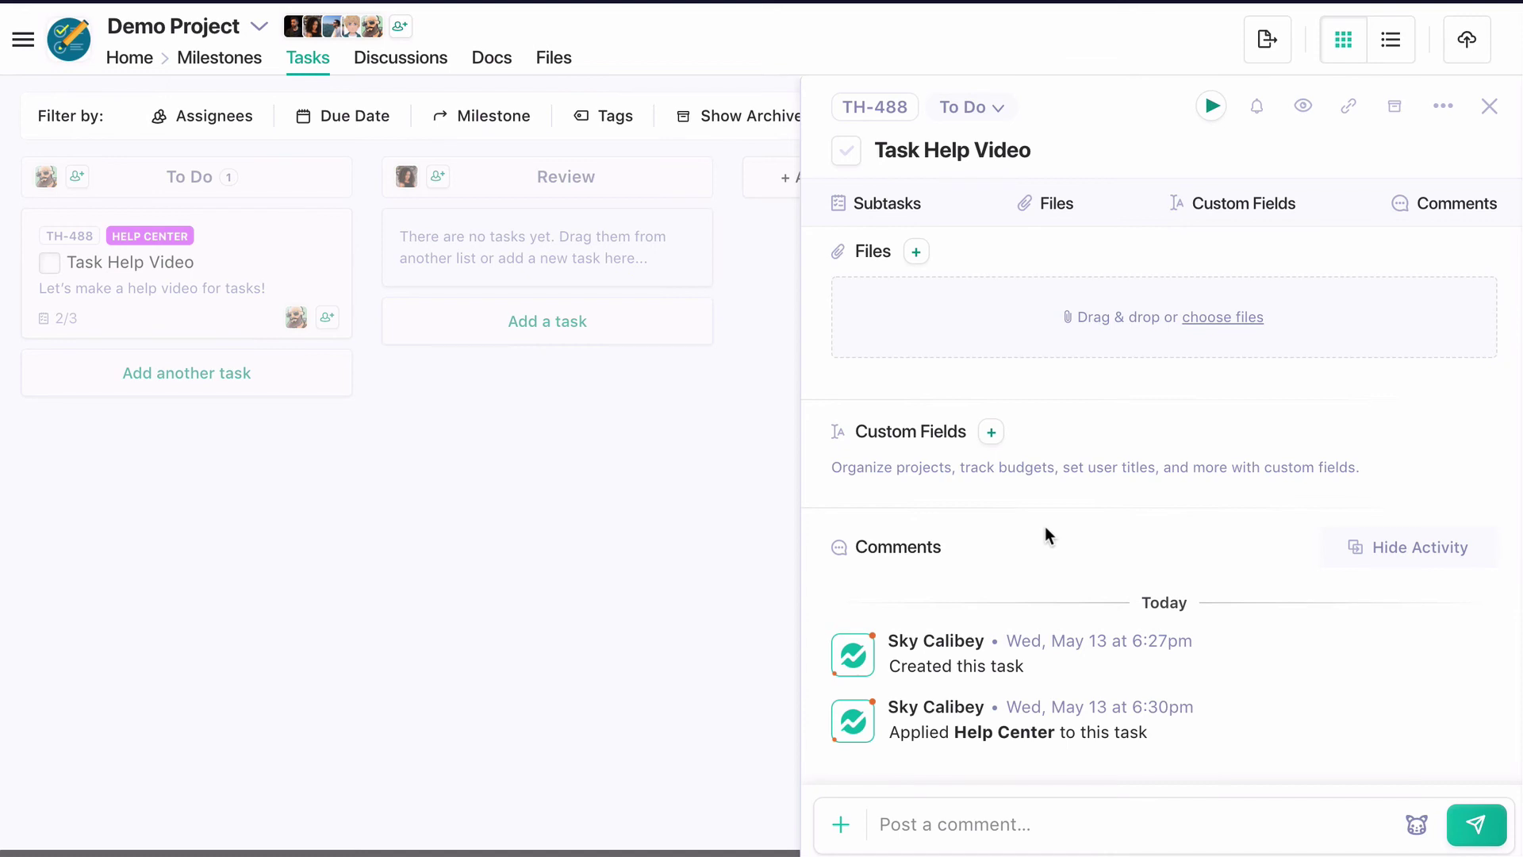
{"action": "left_click", "coordinate": [1408, 548]}
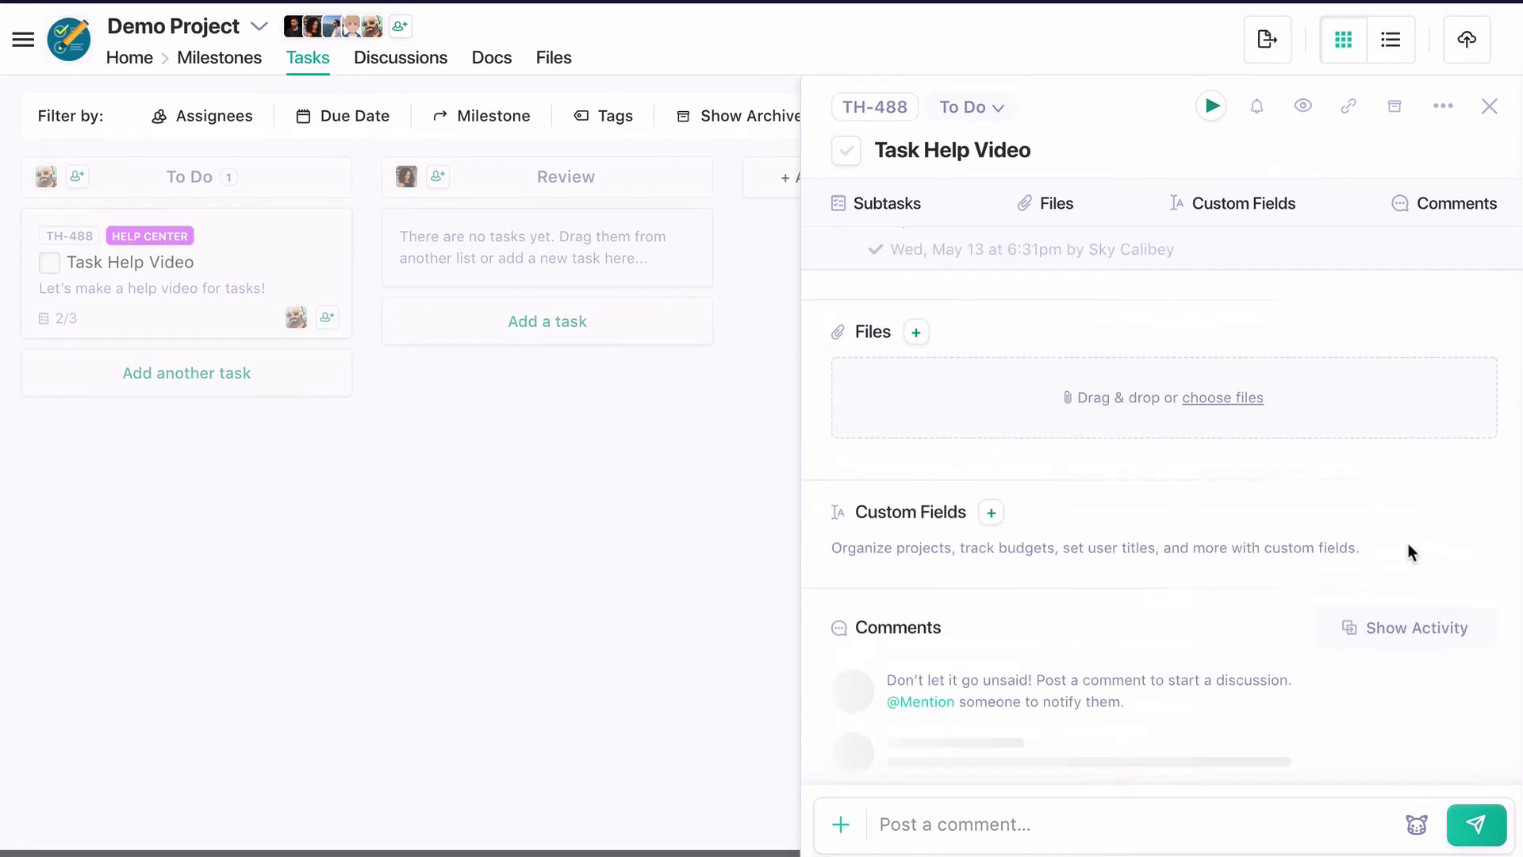
{"action": "left_click", "coordinate": [1397, 630]}
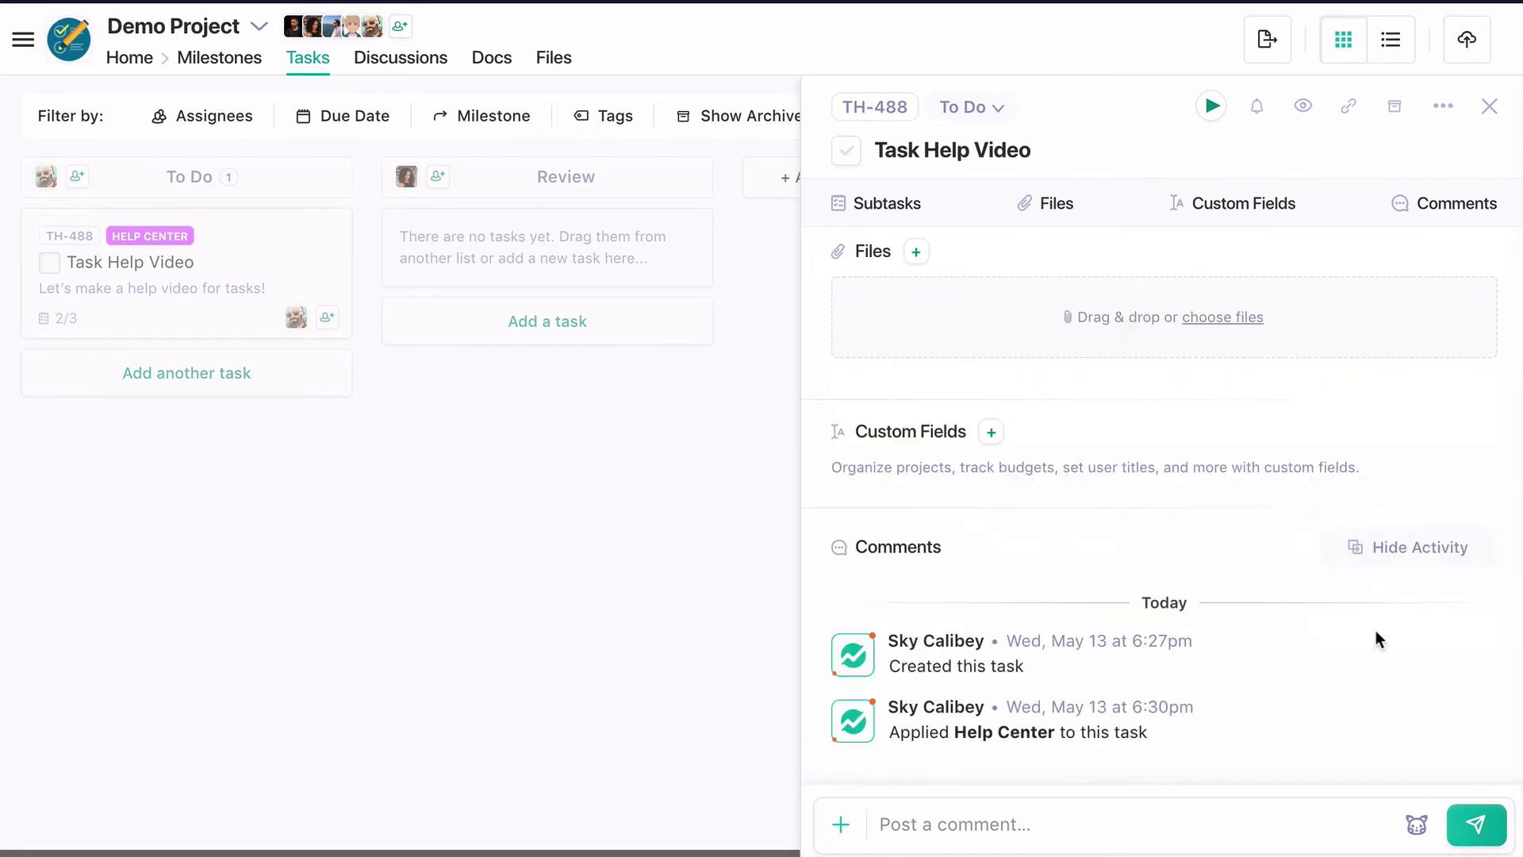
Post a comment on the task mentioning a team member with the text "check it out!", and close the task
{"action": "left_click", "coordinate": [1101, 828]}
{"action": "type", "text": "@Li"}
{"action": "key", "text": "Return"}
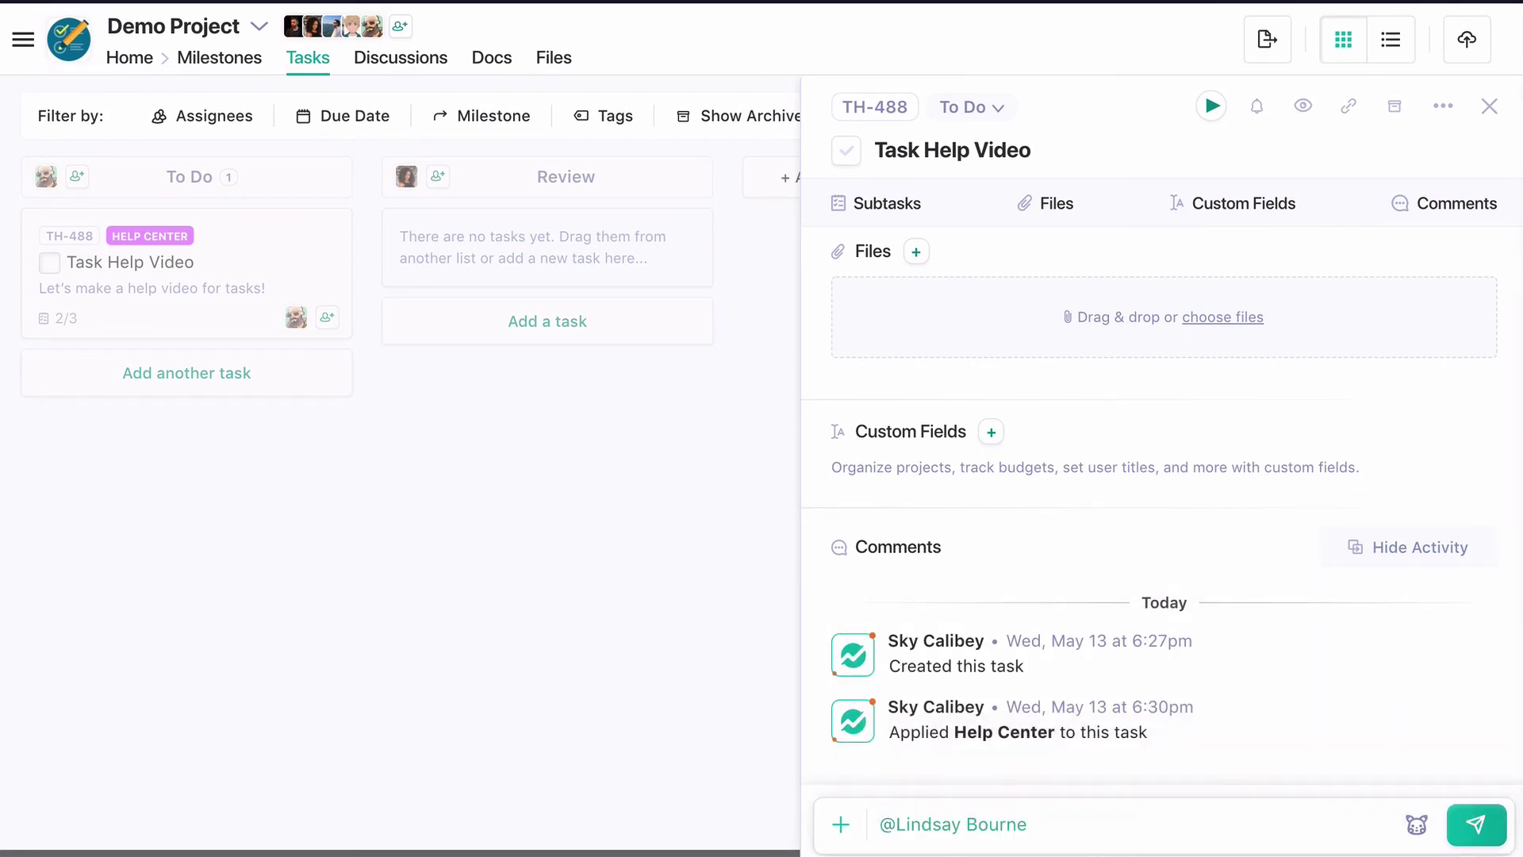
{"action": "type", "text": "check it out!"}
{"action": "key", "text": "Return"}
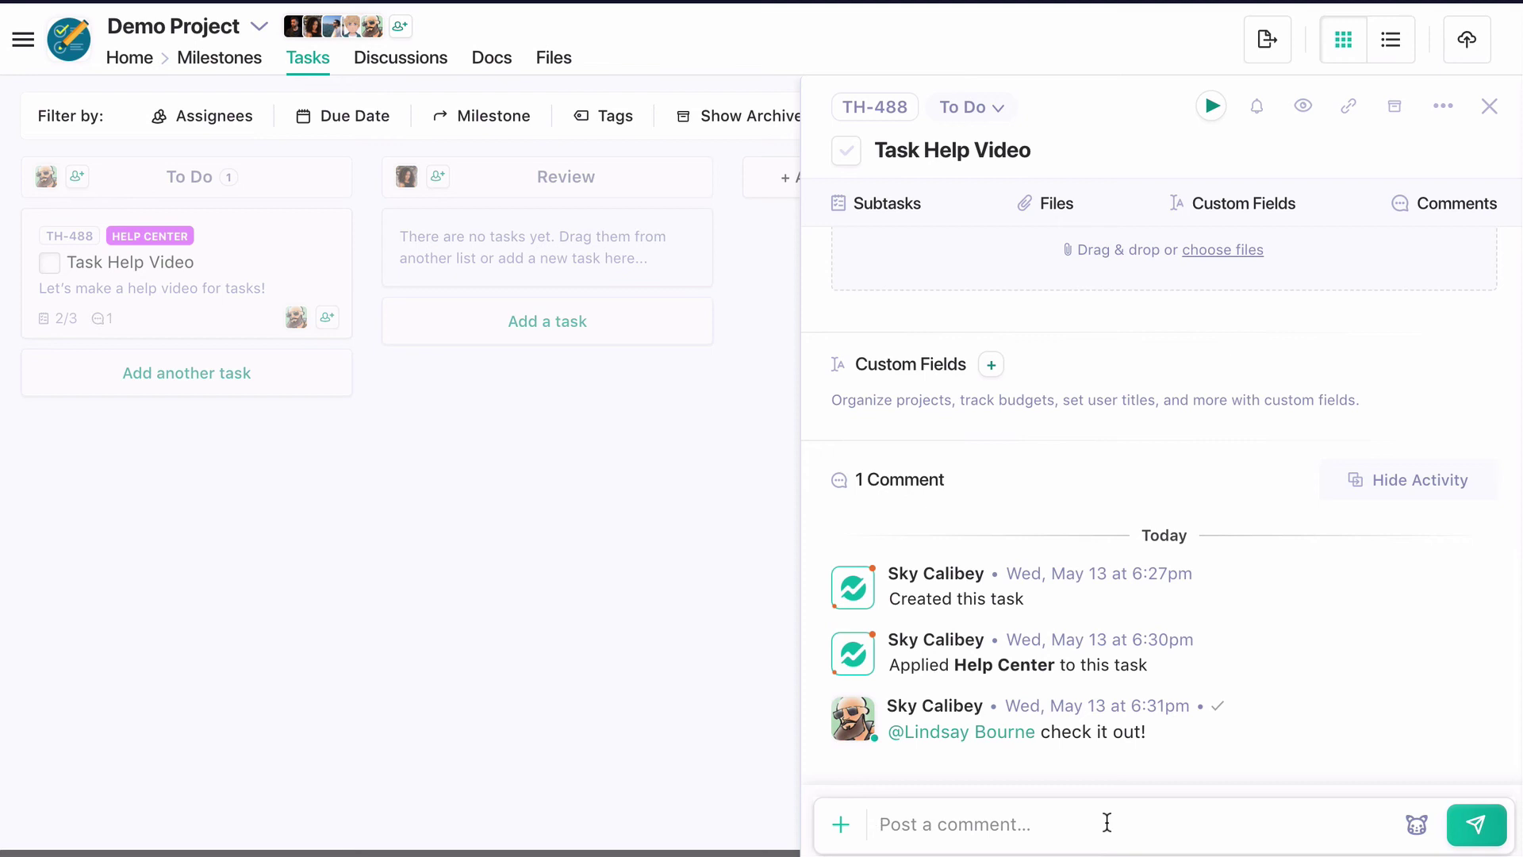
{"action": "left_click", "coordinate": [1489, 111]}
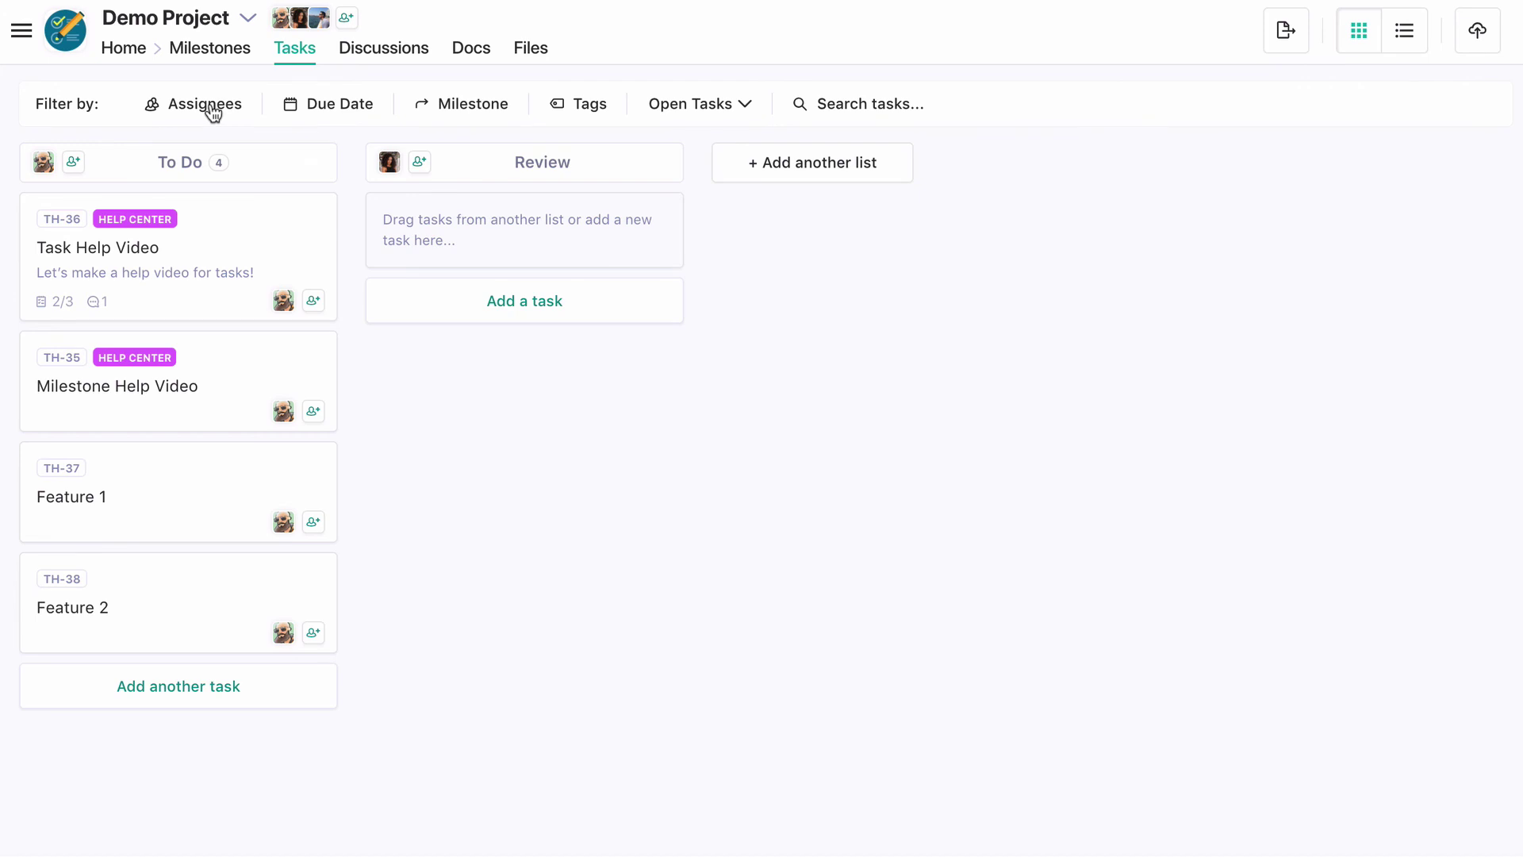
View the board's assignee, due date and milestone filter options without applying any of them
{"action": "left_click", "coordinate": [210, 109]}
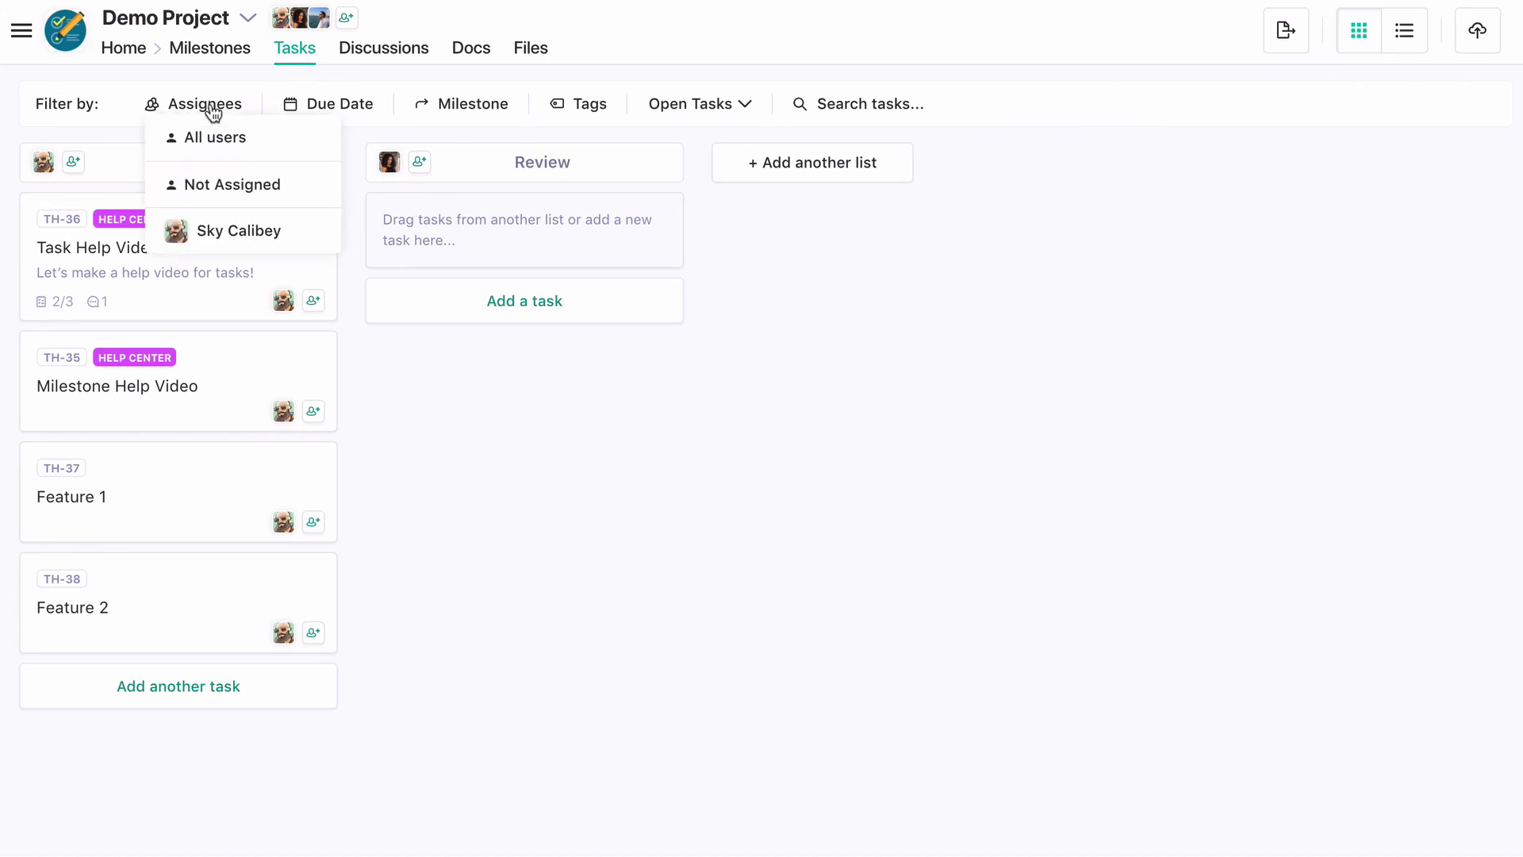
{"action": "left_click", "coordinate": [213, 113]}
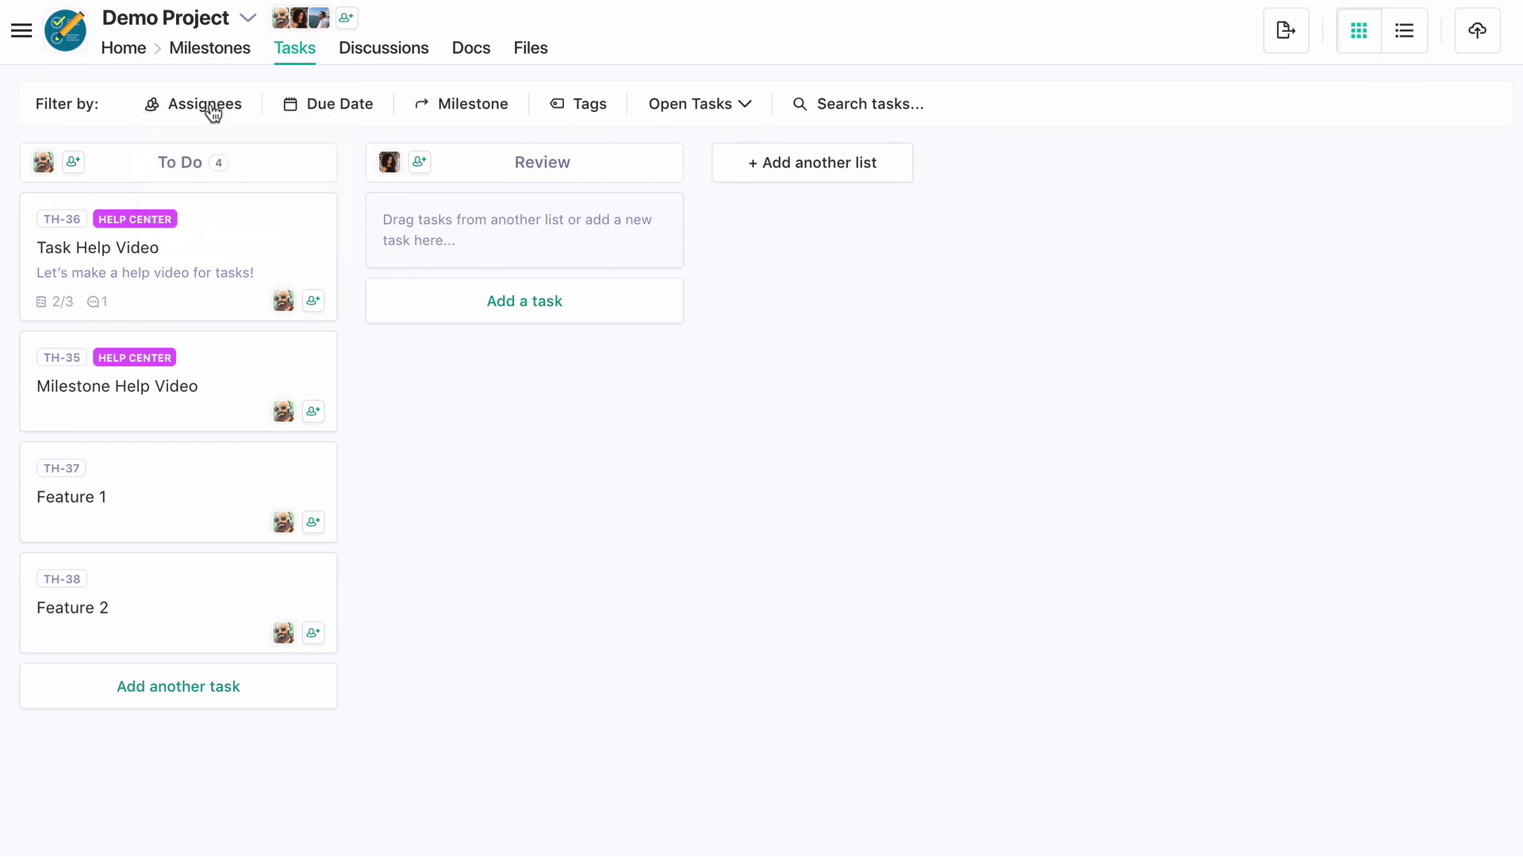
{"action": "left_click", "coordinate": [326, 116]}
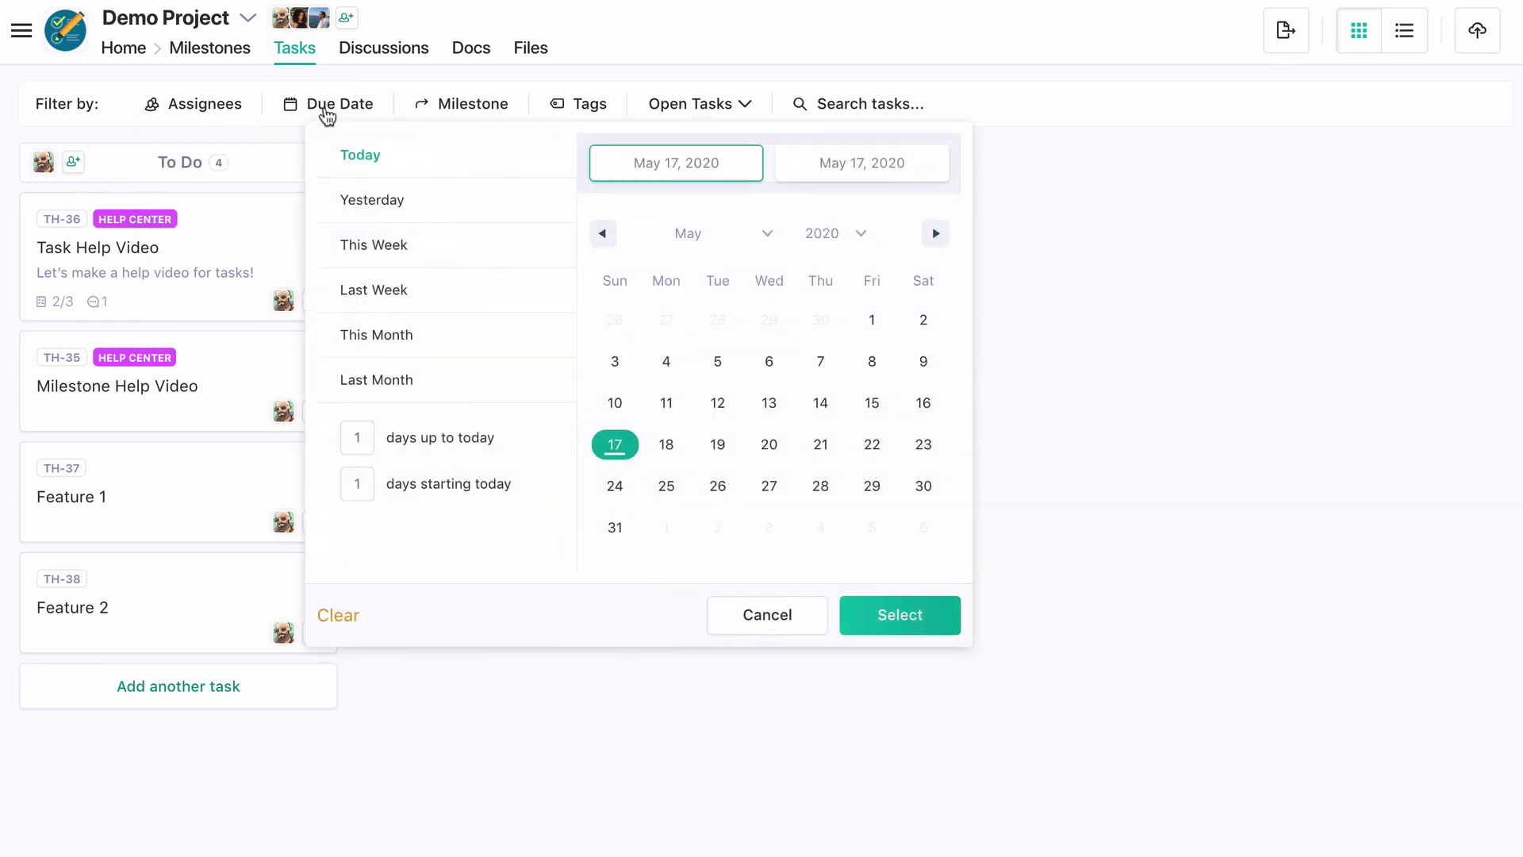
{"action": "left_click", "coordinate": [326, 116]}
{"action": "left_click", "coordinate": [476, 115]}
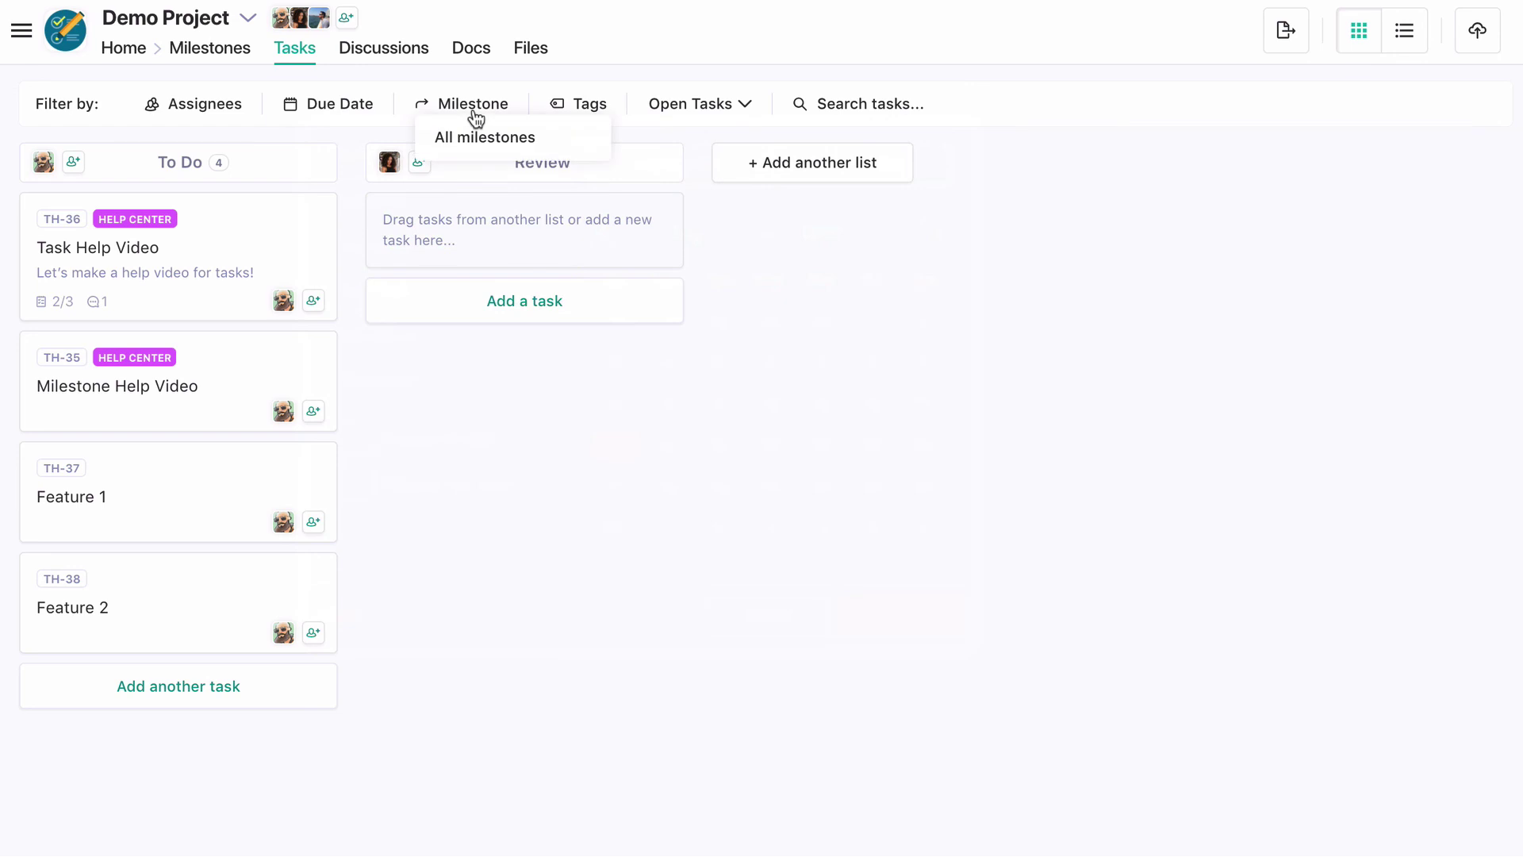
{"action": "left_click", "coordinate": [476, 115]}
Filter the board by the Help Center tag, and reset the filter to all tags
{"action": "left_click", "coordinate": [578, 115]}
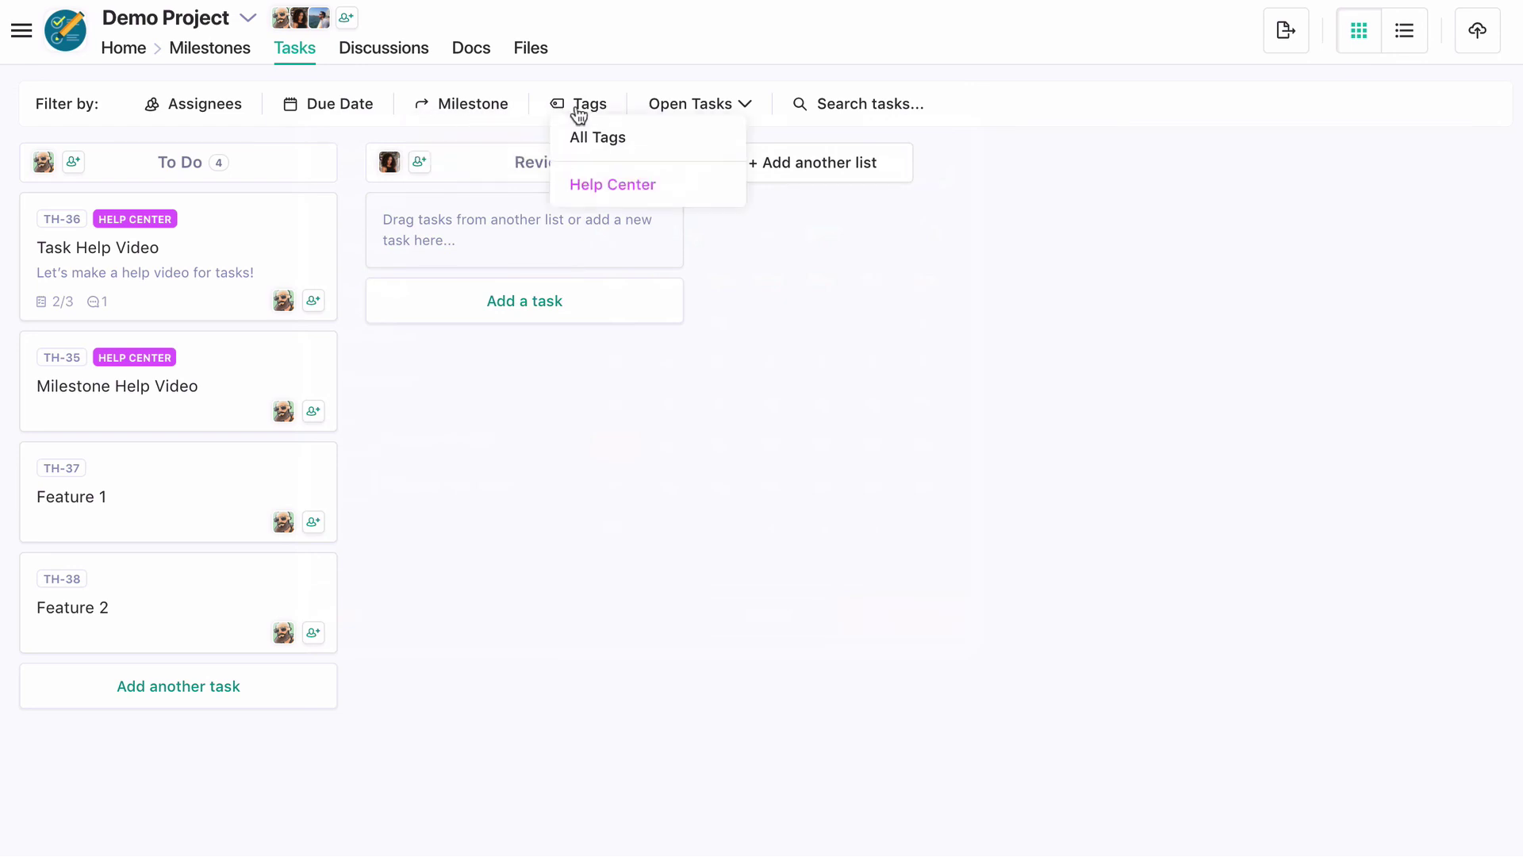
{"action": "left_click", "coordinate": [585, 183]}
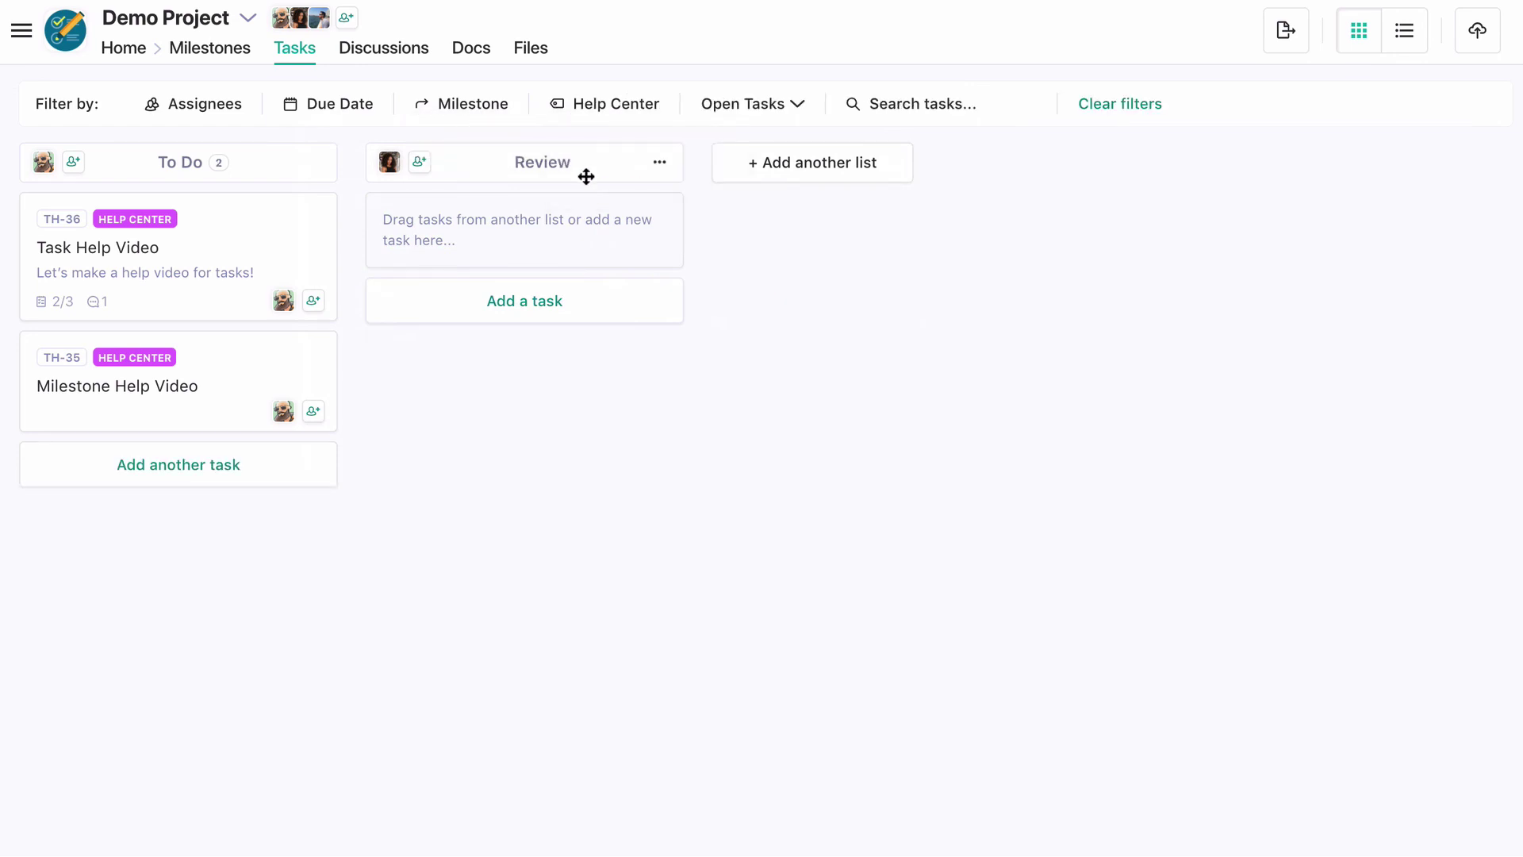
{"action": "left_click", "coordinate": [587, 120]}
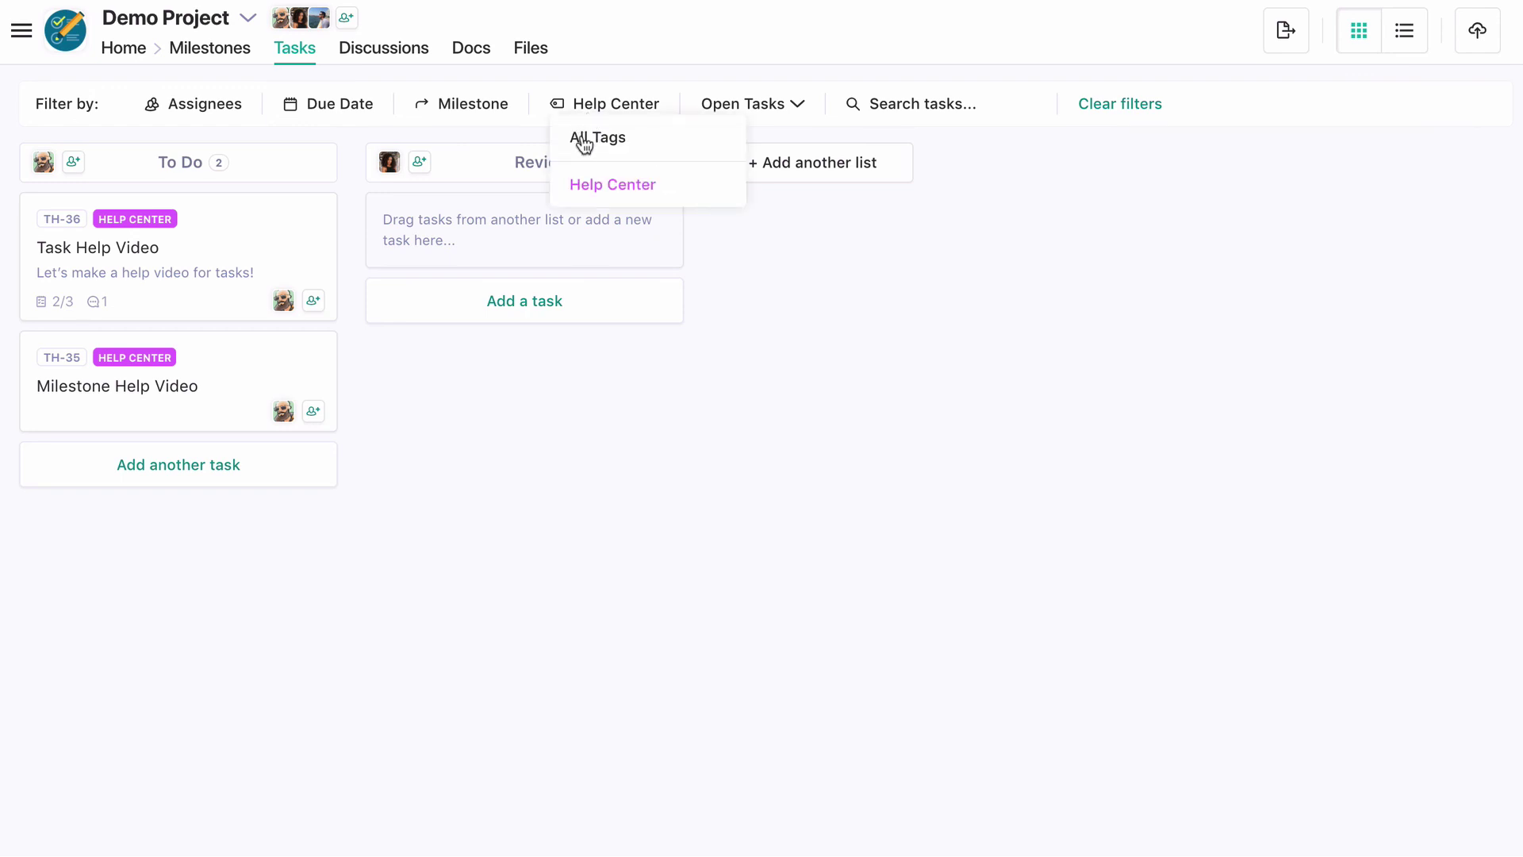
{"action": "left_click", "coordinate": [584, 138]}
Show completed tasks on the board alongside the open ones
{"action": "left_click", "coordinate": [731, 109]}
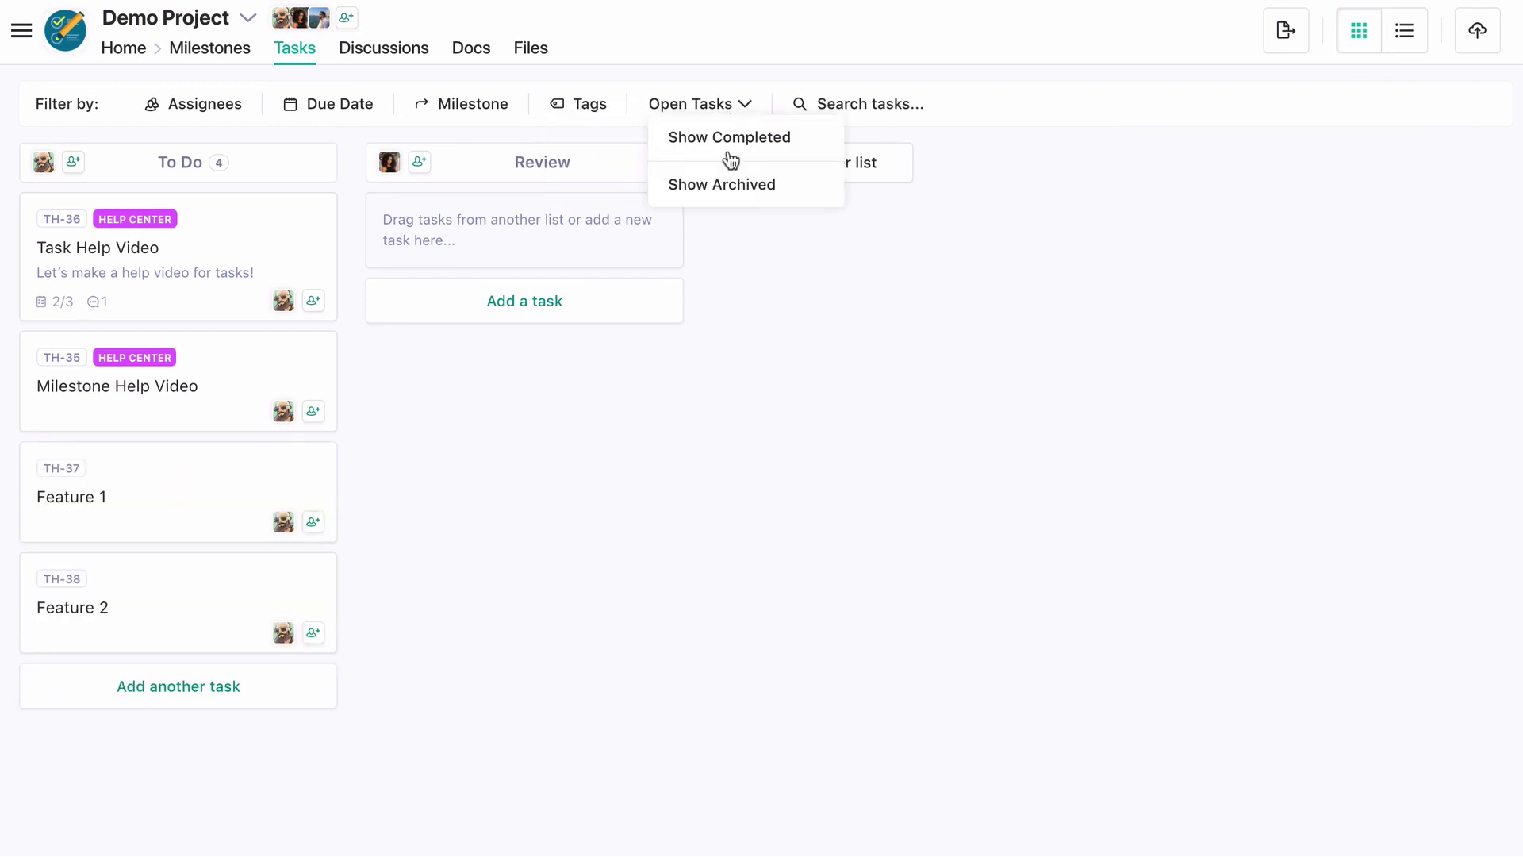
{"action": "left_click", "coordinate": [737, 158]}
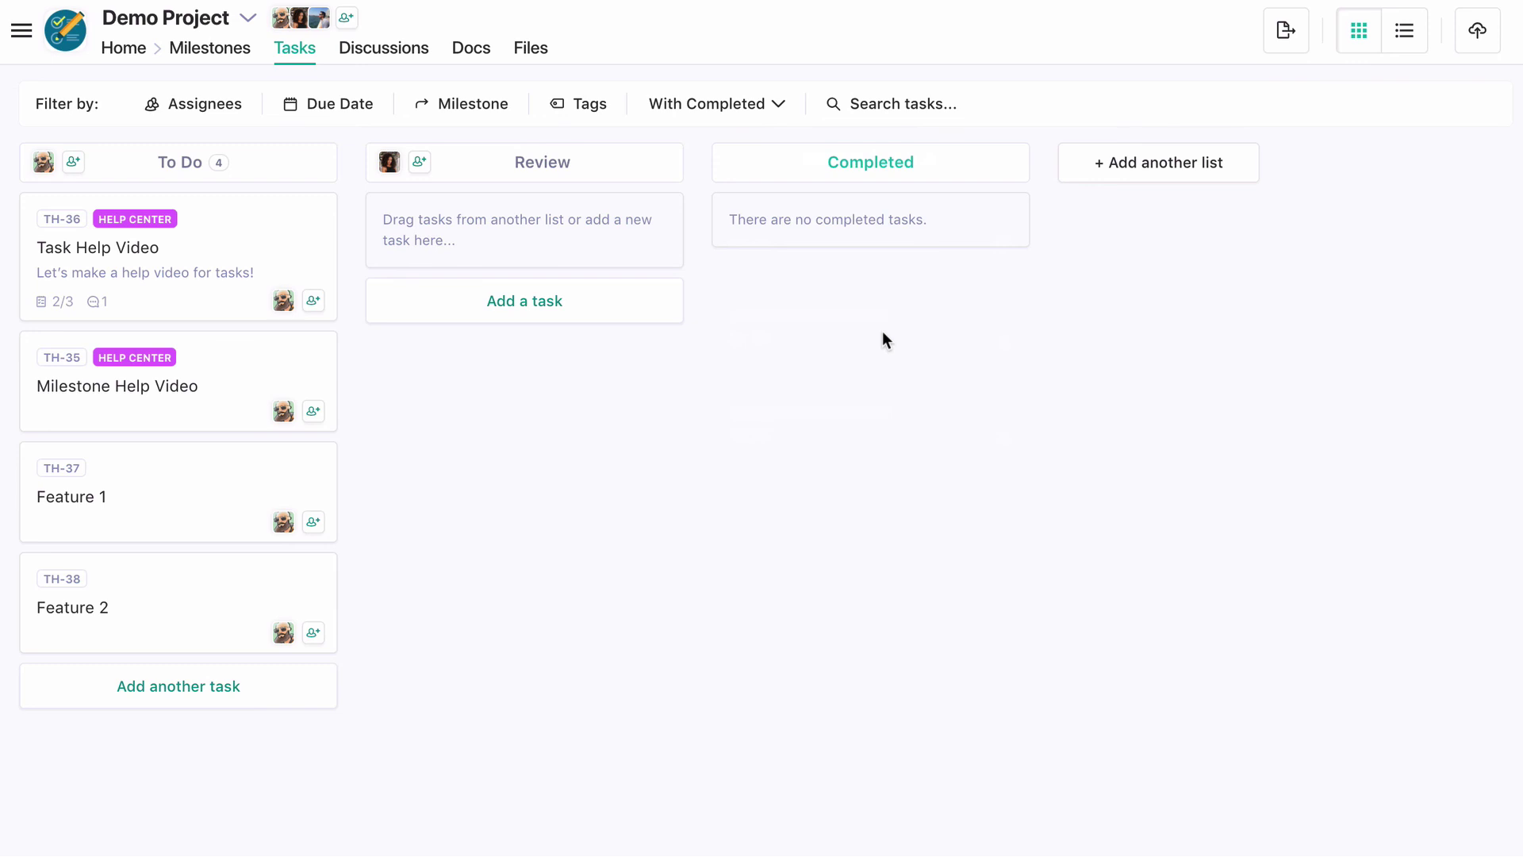
Move Task Help Video from the To Do list to the Review list, and mark it as completed
{"action": "mouse_move", "coordinate": [228, 248]}
{"action": "left_click_drag", "start_coordinate": [227, 248], "coordinate": [601, 251]}
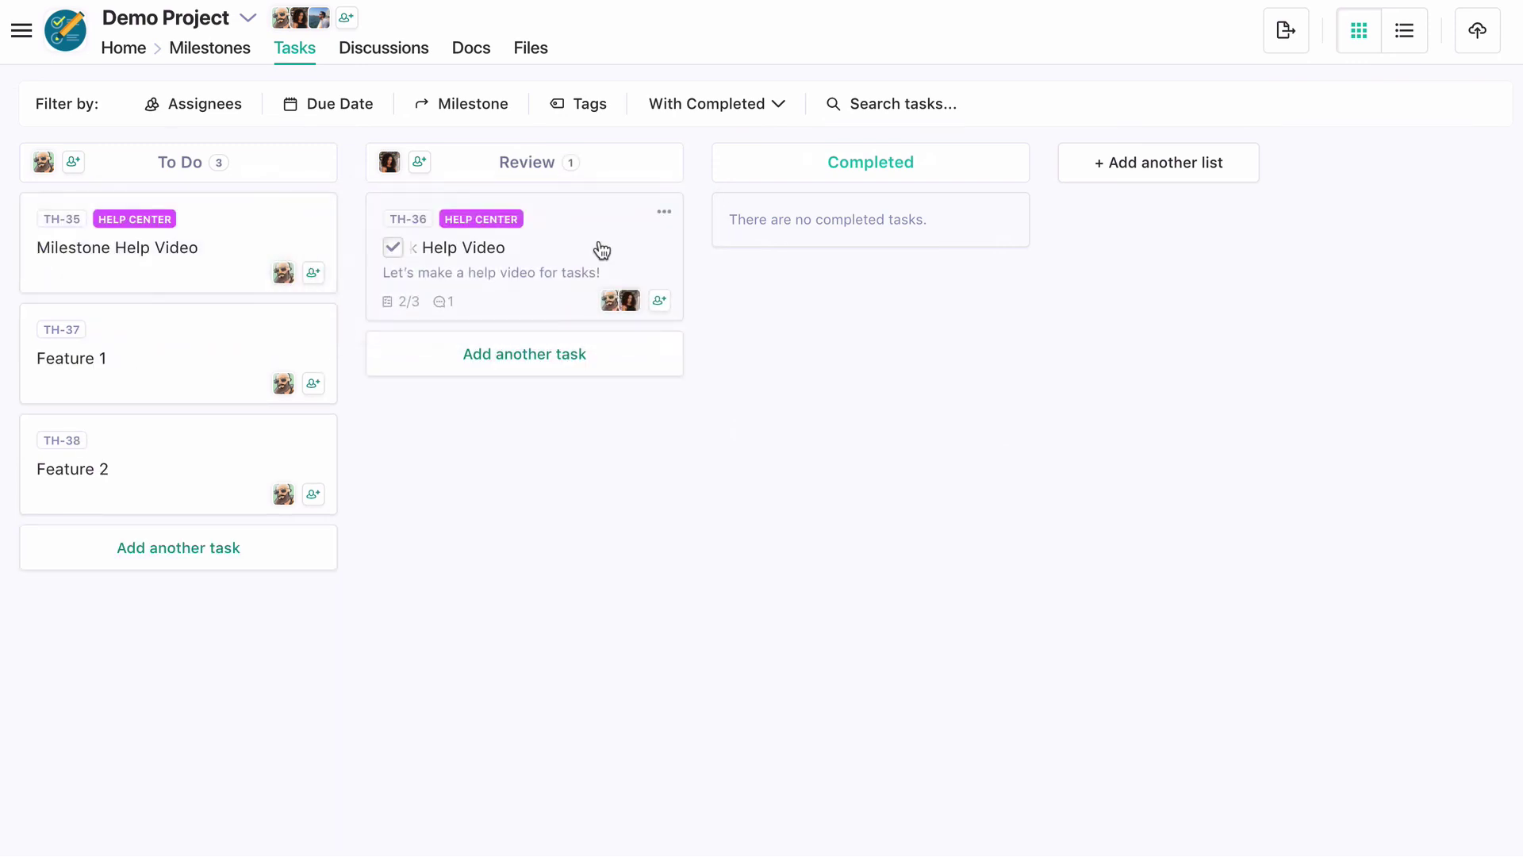
{"action": "mouse_move", "coordinate": [631, 307]}
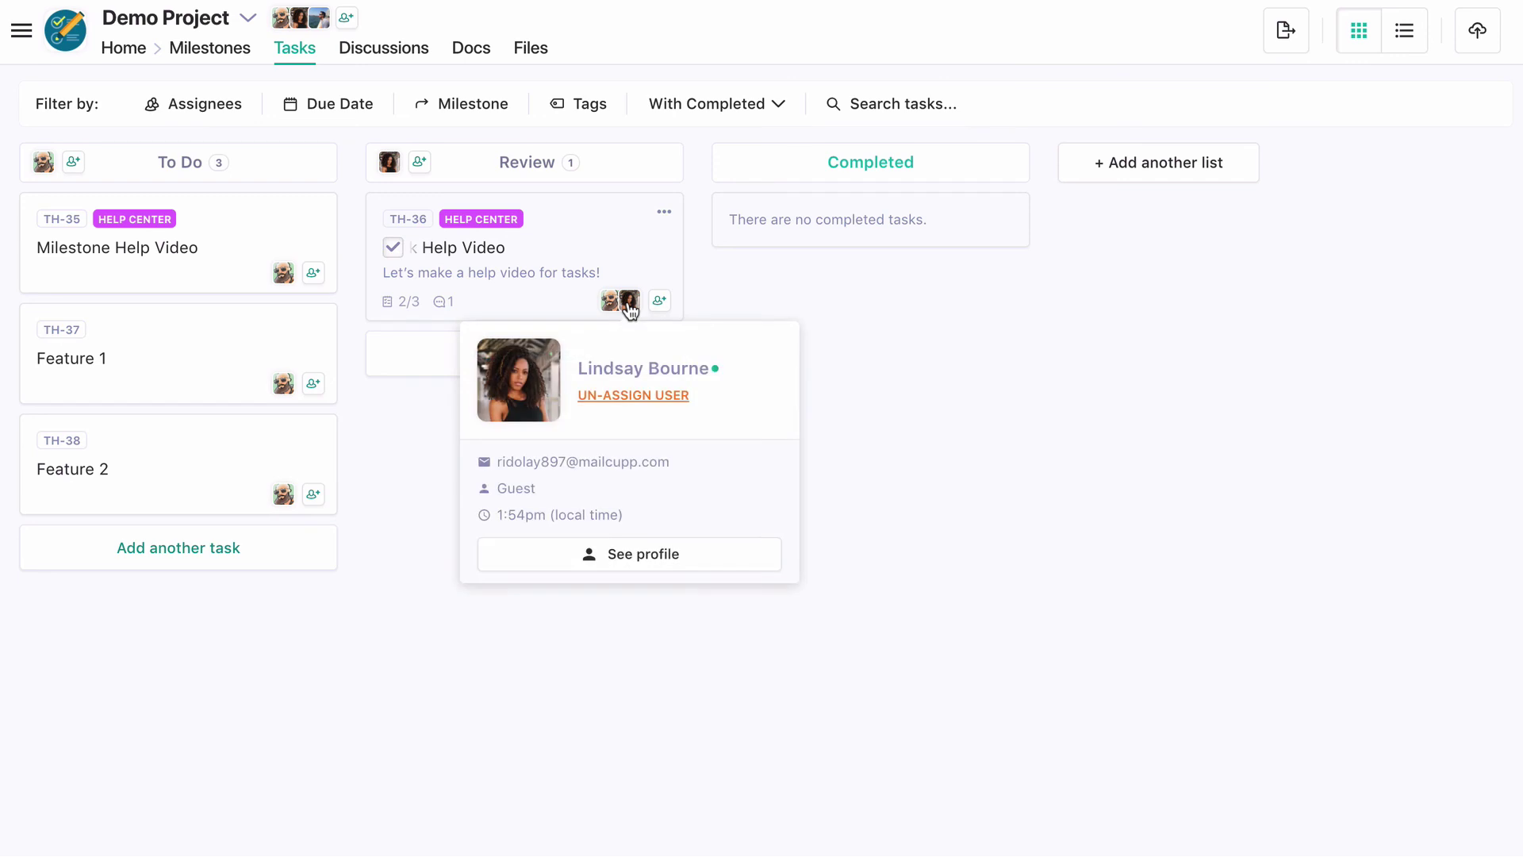
{"action": "mouse_move", "coordinate": [391, 165]}
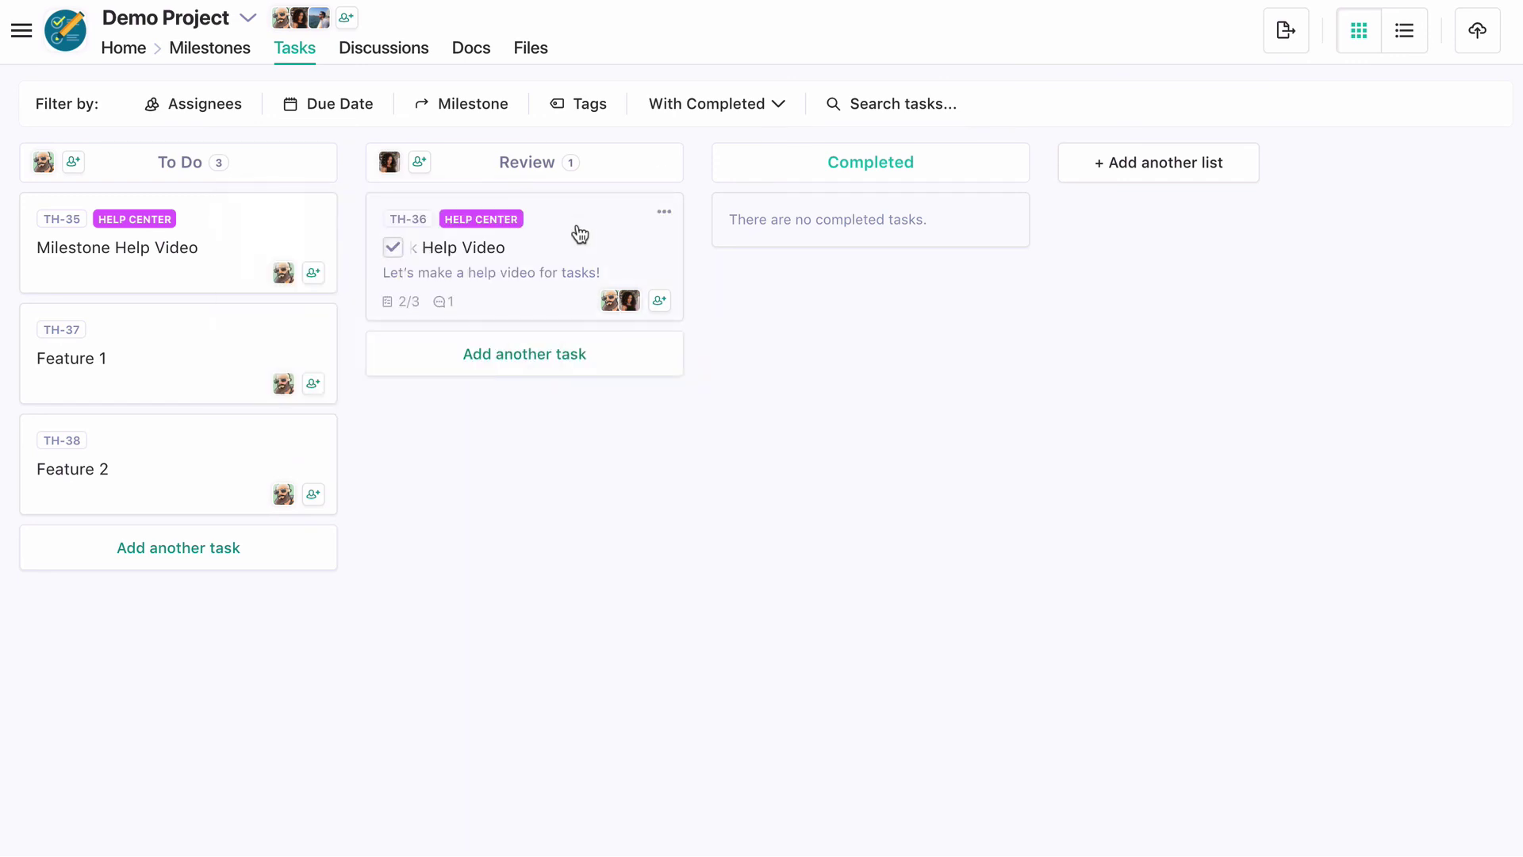
{"action": "left_click", "coordinate": [391, 248]}
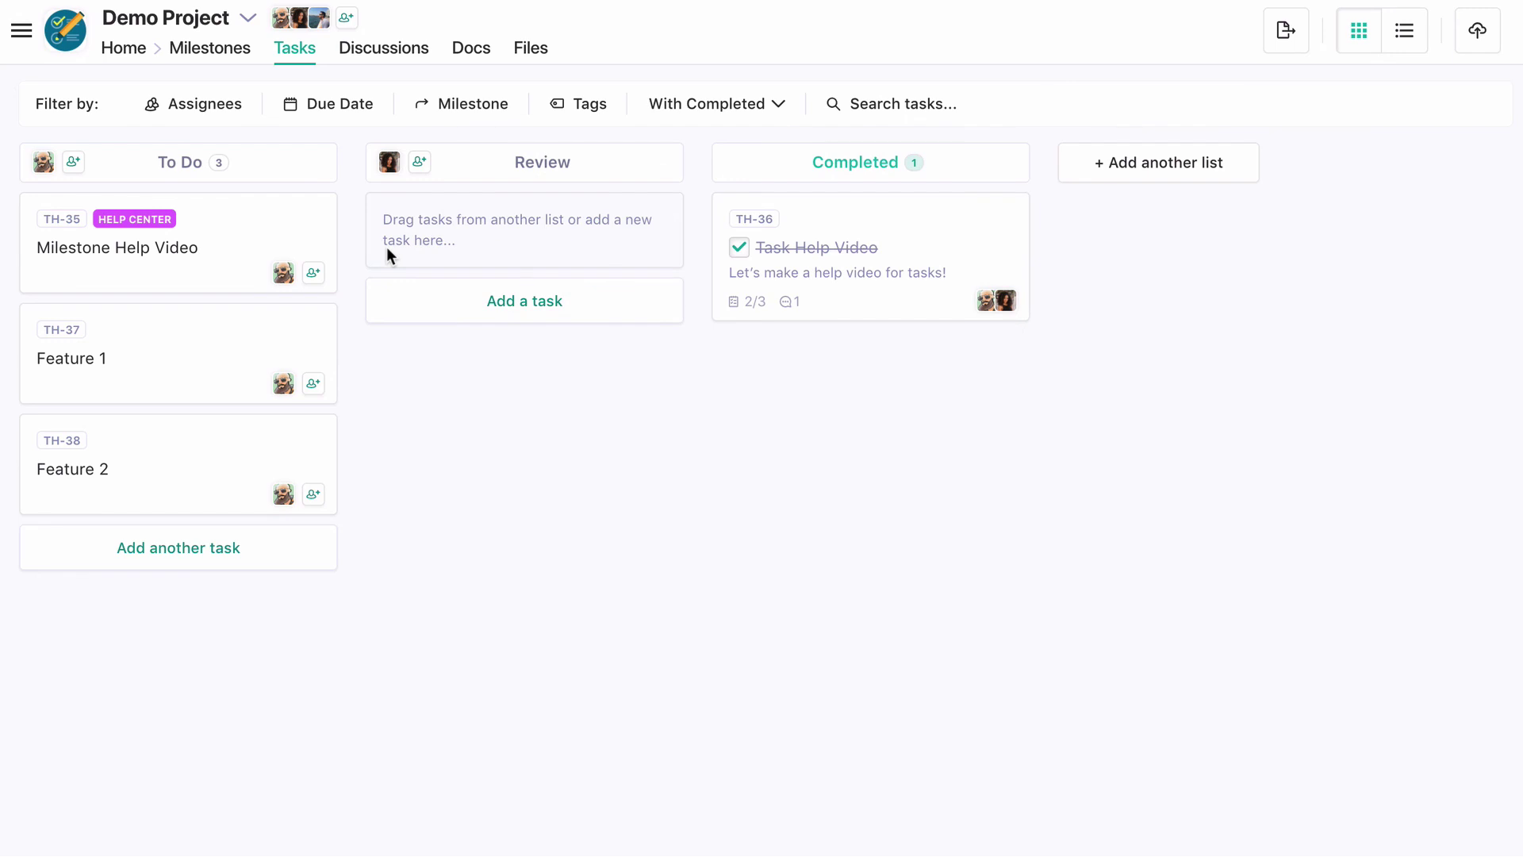